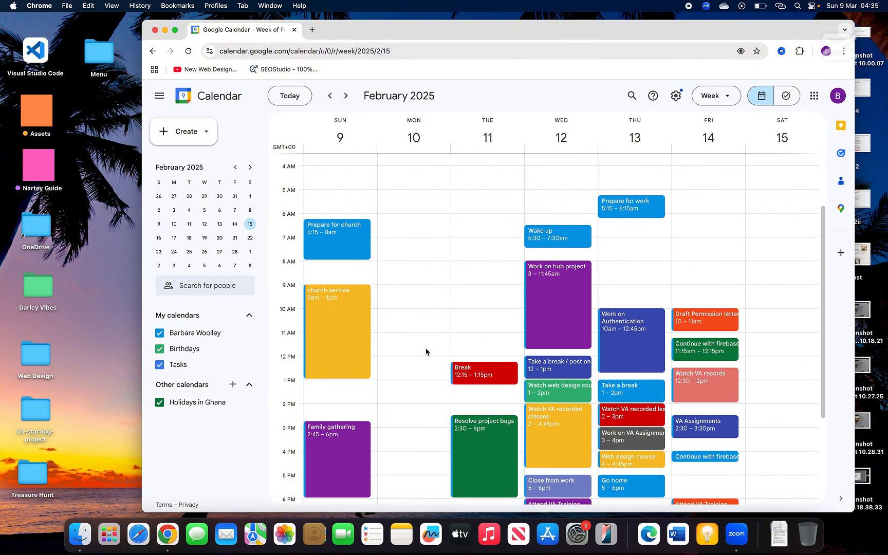
scroll(658, 379, "down", 5)
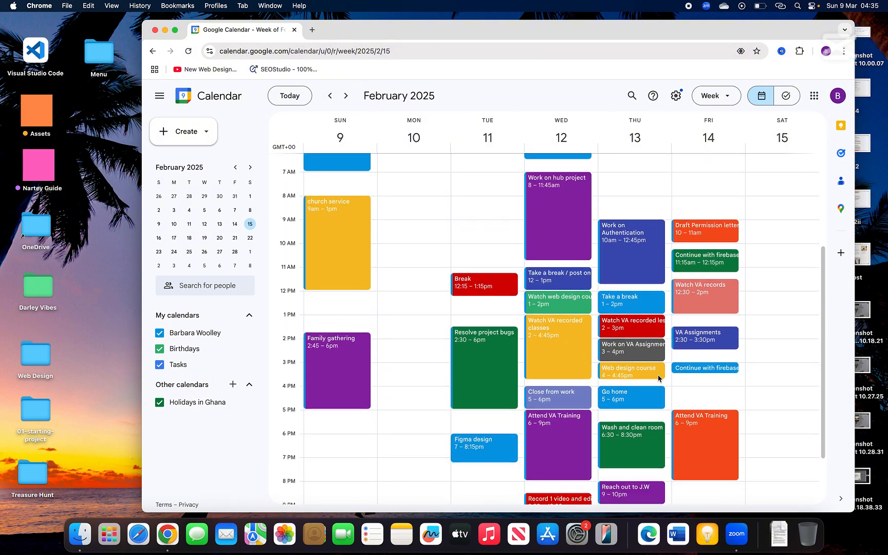
scroll(658, 379, "up", 4)
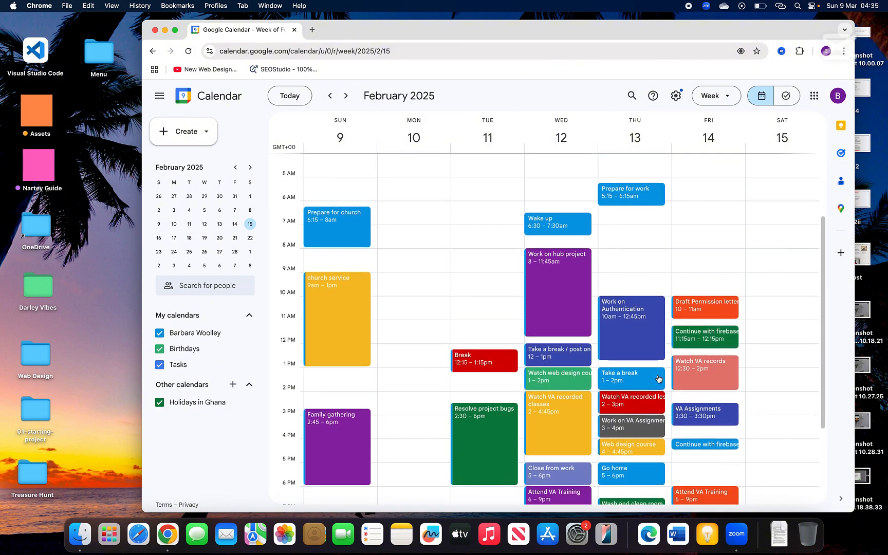
scroll(658, 379, "down", 5)
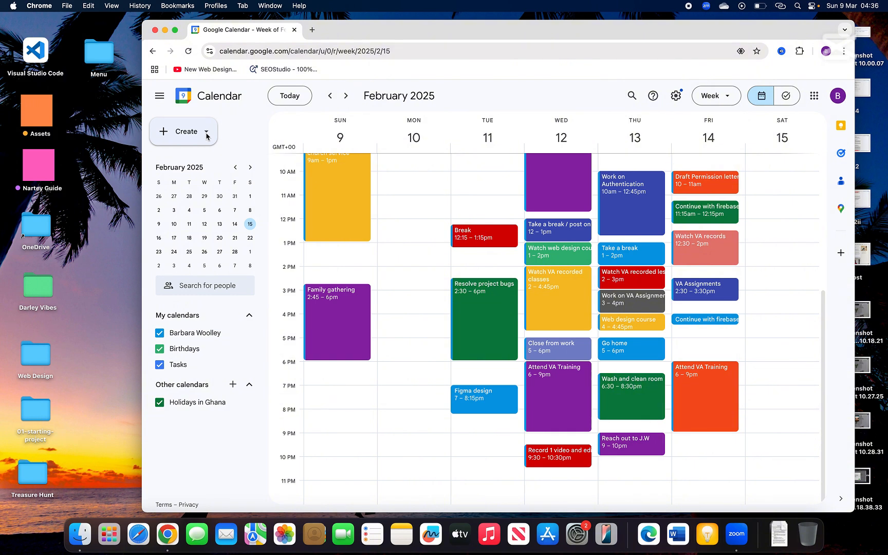
Step: Open Google Calendar in a new browser tab from the Google apps list
left_click(311, 30)
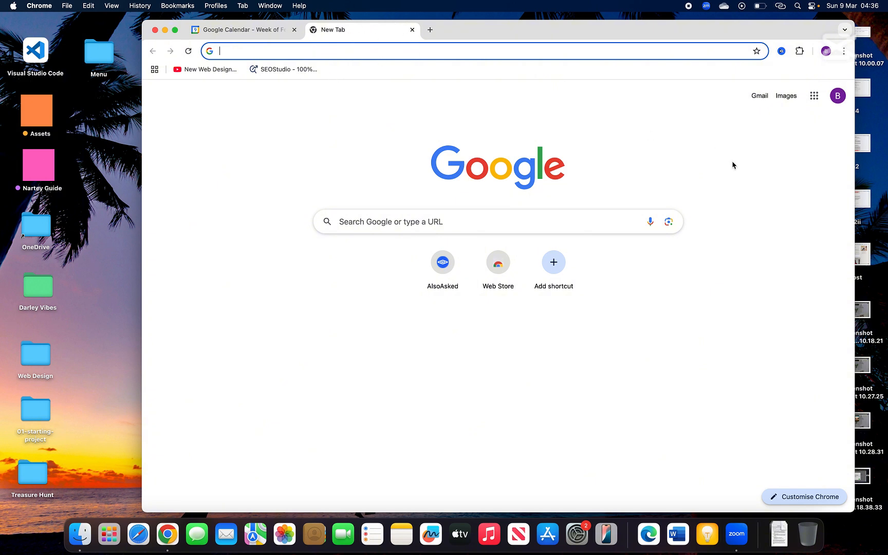
left_click(814, 97)
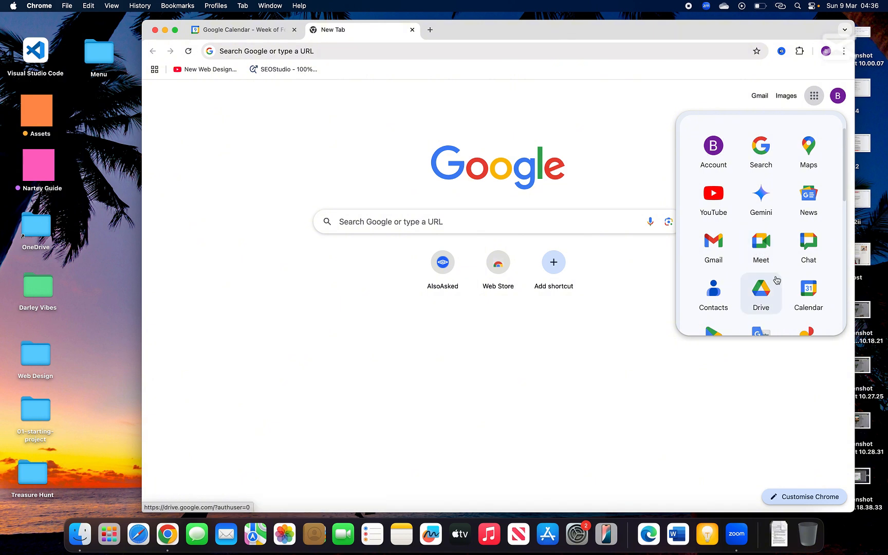
scroll(777, 280, "down", 2)
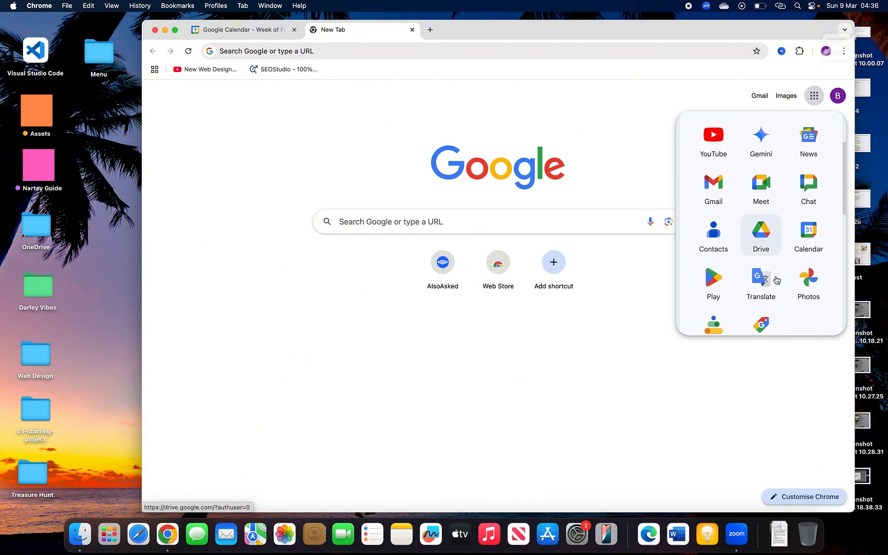
scroll(776, 280, "up", 2)
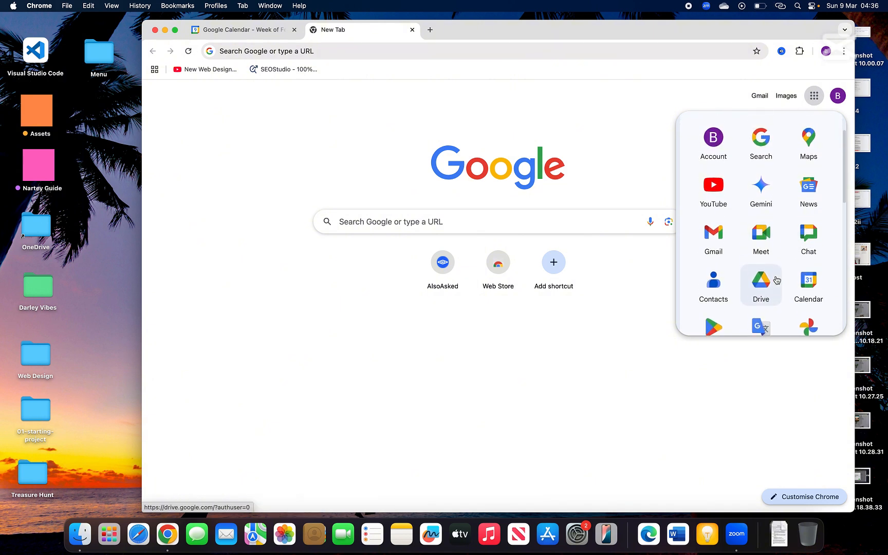
scroll(777, 280, "down", 1)
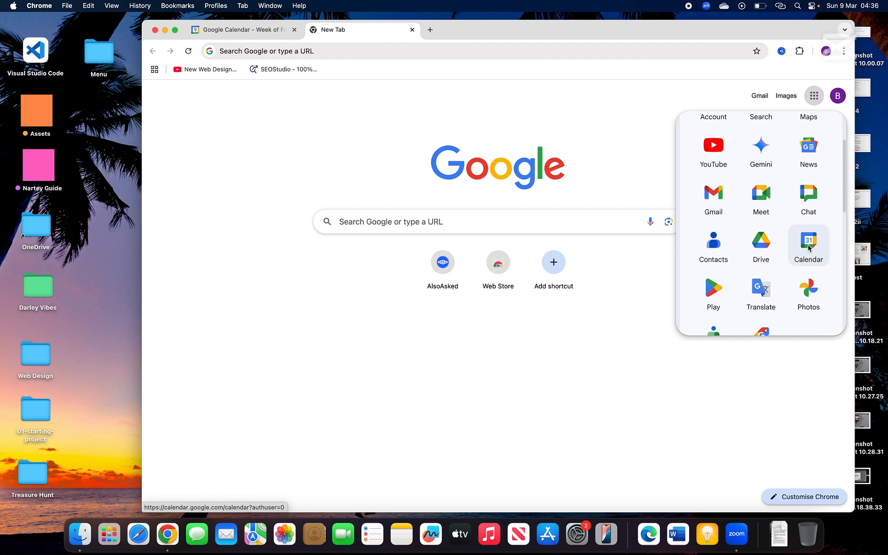
left_click(810, 247)
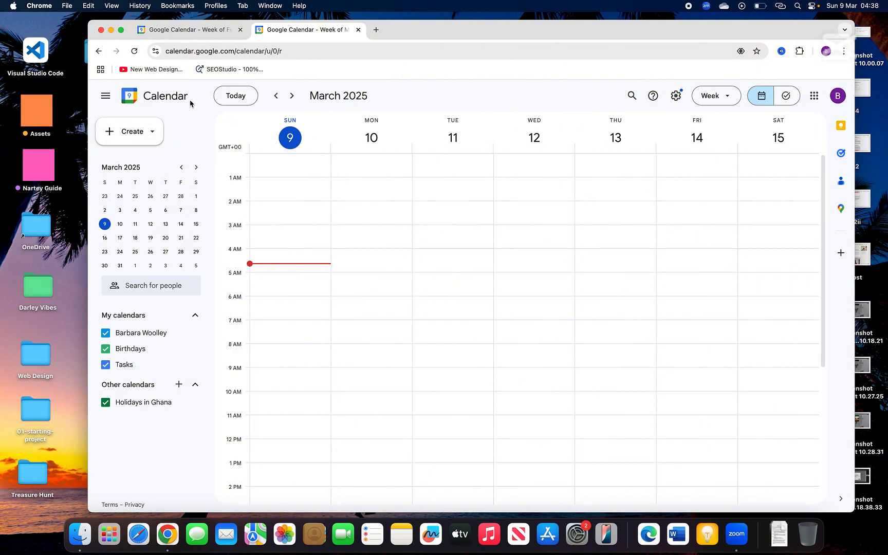
Step: Collapse and restore the main sidebar and the My calendars list, viewing the Create options in between
left_click(105, 96)
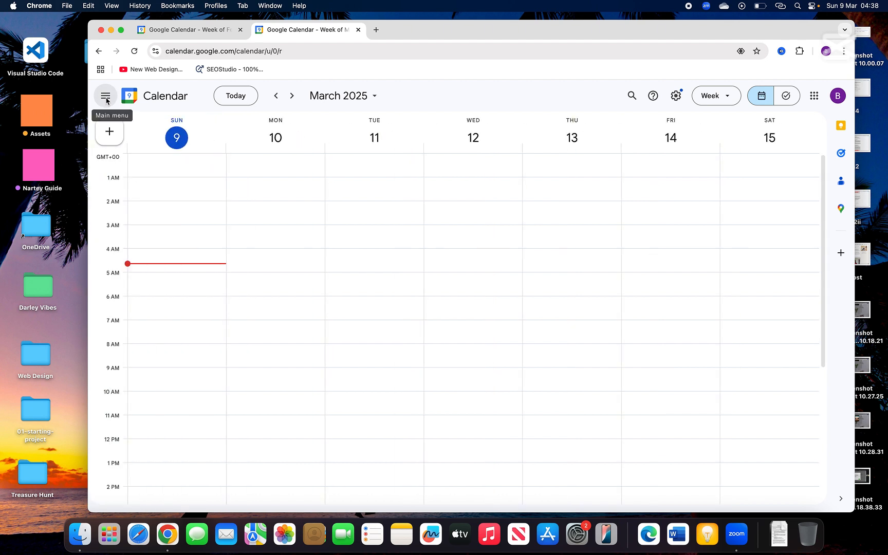
left_click(106, 100)
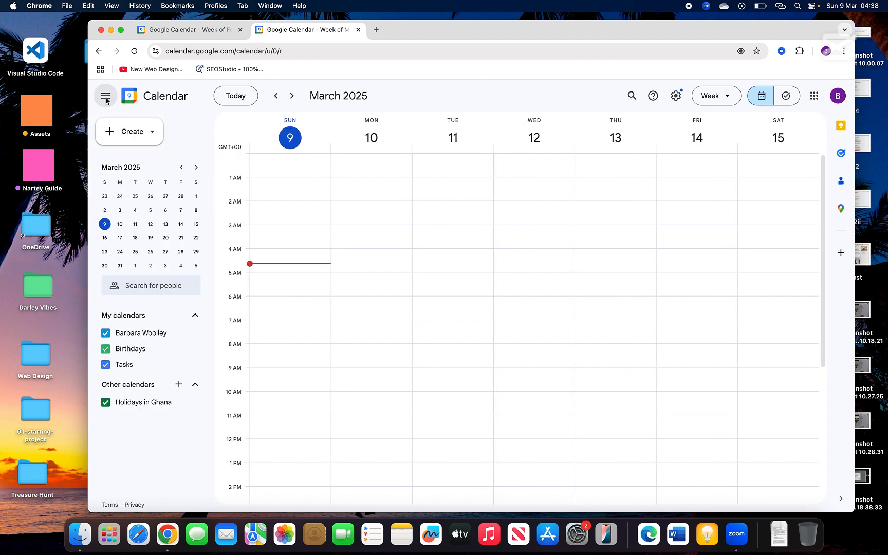
left_click(153, 133)
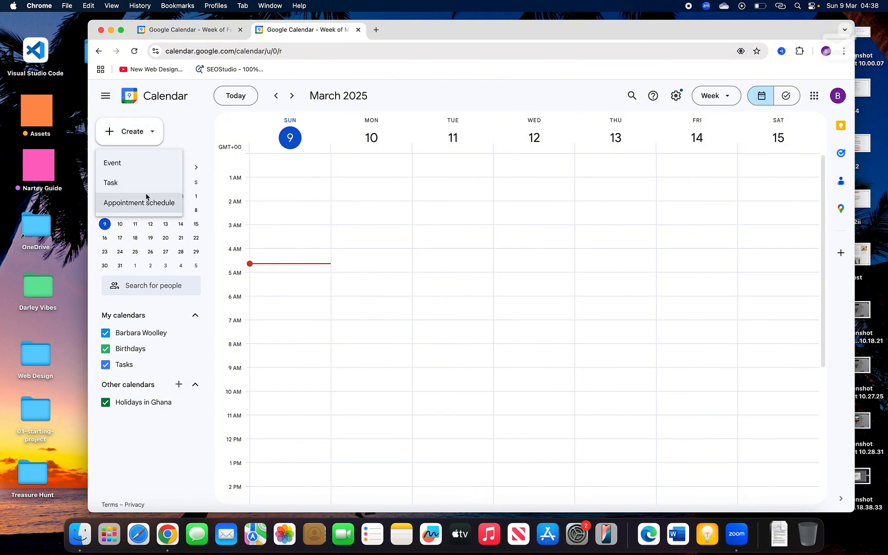
left_click(153, 136)
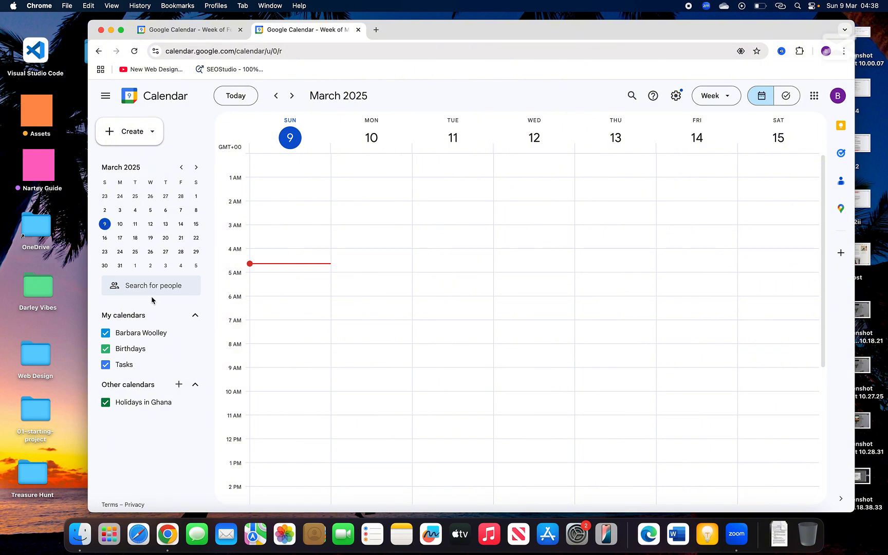
left_click(196, 317)
left_click(196, 317)
Step: Run an event search across All calendars with no keywords or dates
left_click(635, 98)
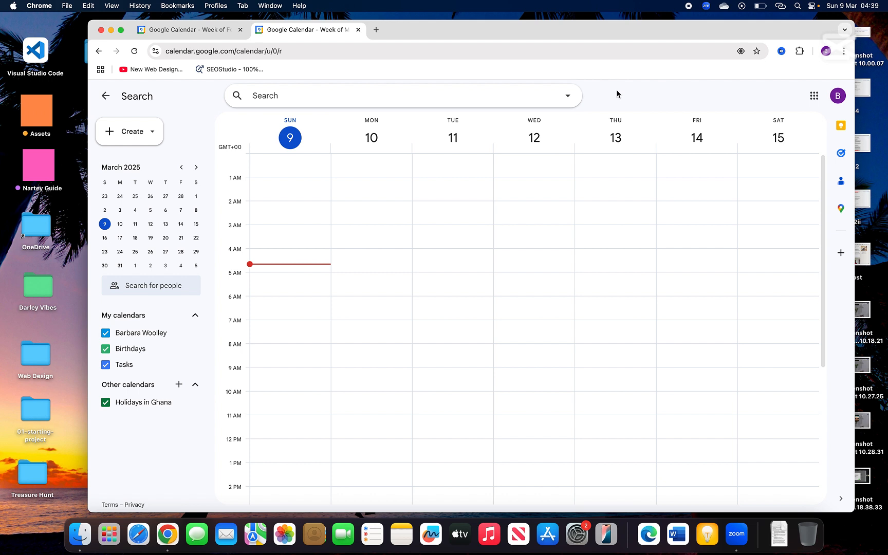
left_click(568, 96)
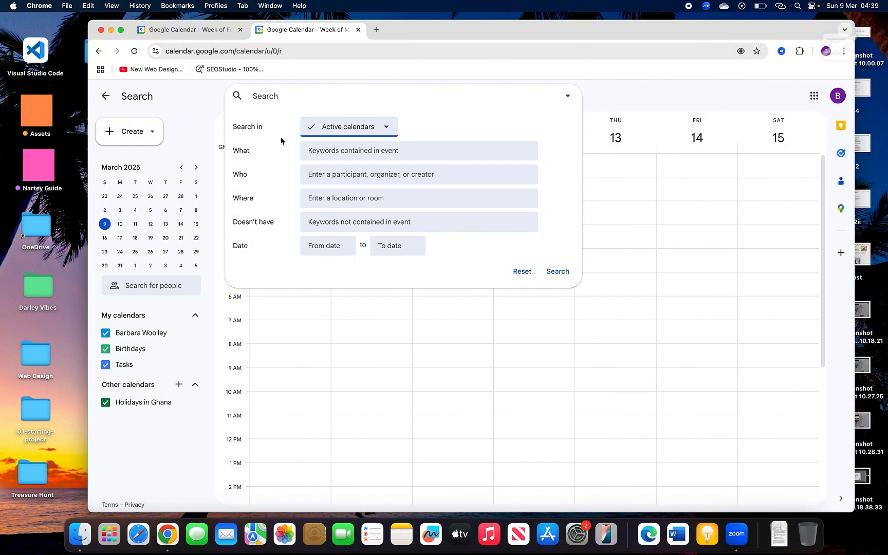
left_click(387, 129)
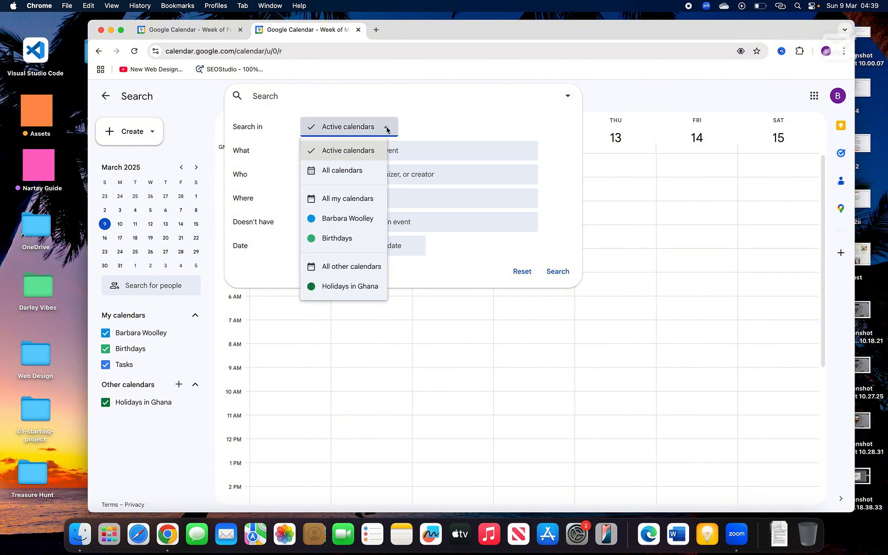
left_click(336, 171)
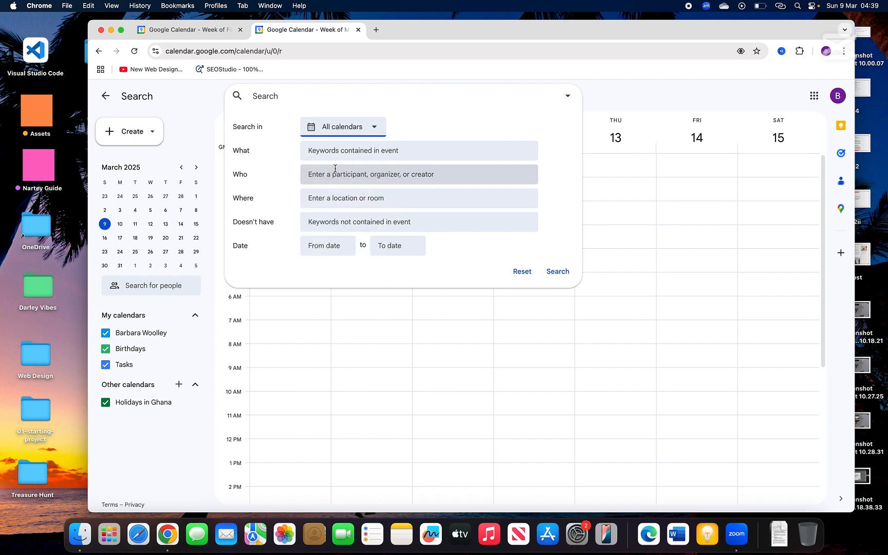
left_click(562, 277)
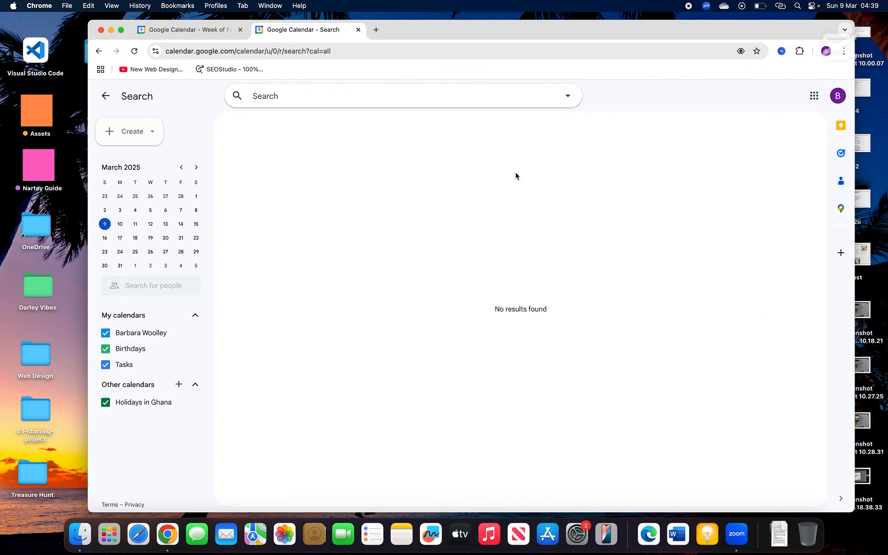
Step: Search events again with the scope set to Active calendars, and return to the week view
left_click(569, 102)
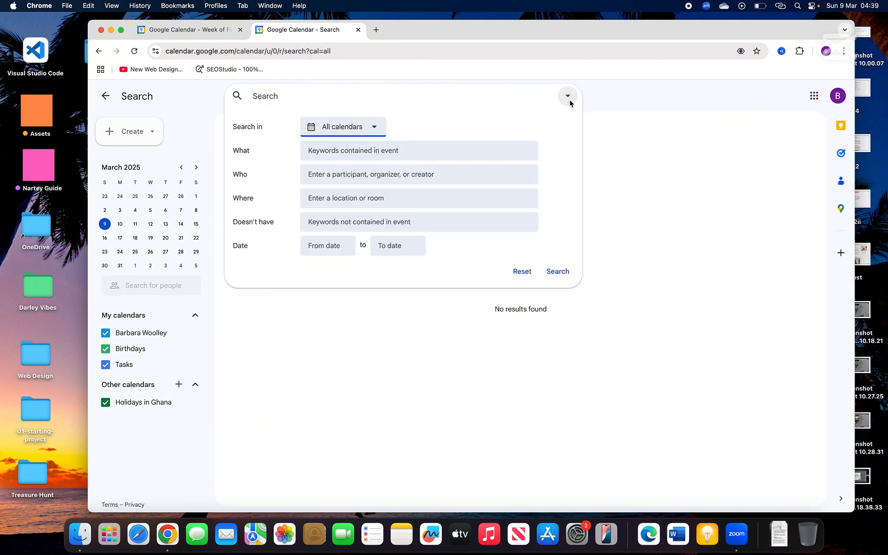
left_click(374, 129)
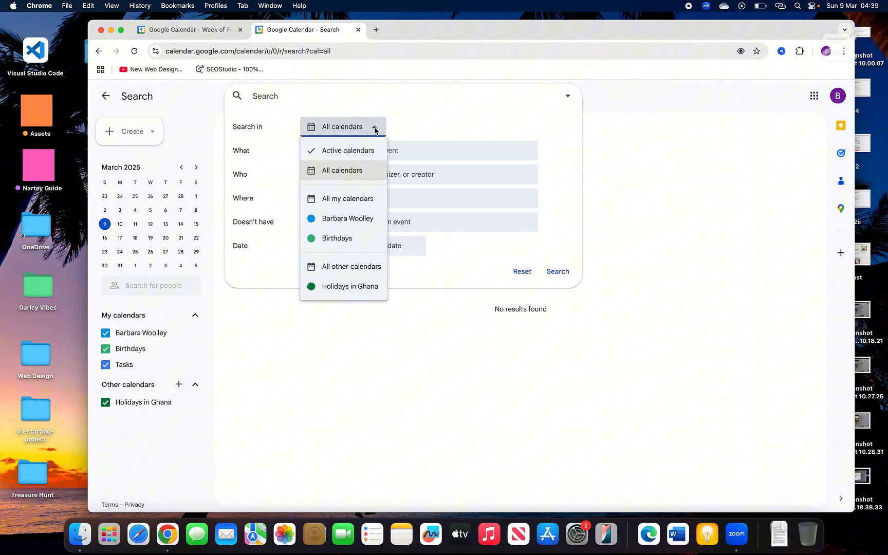
left_click(352, 150)
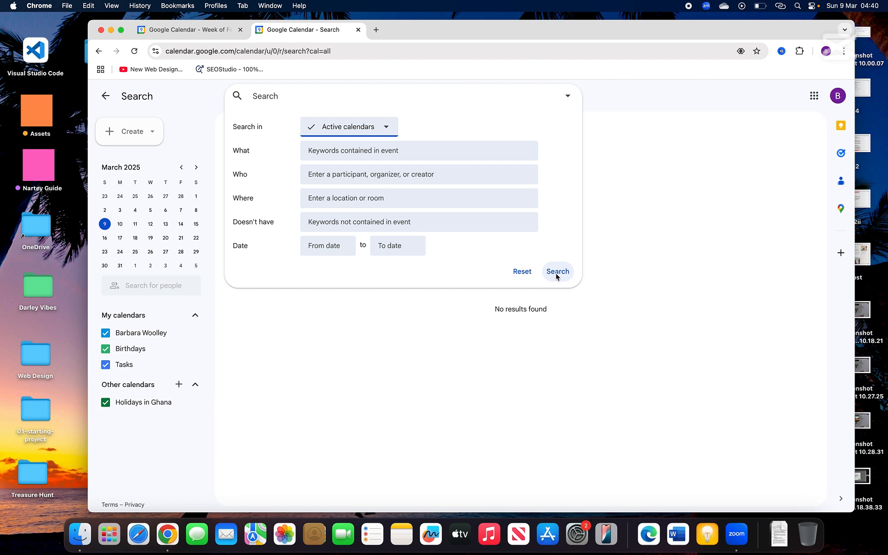
left_click(558, 277)
left_click(516, 277)
left_click(418, 337)
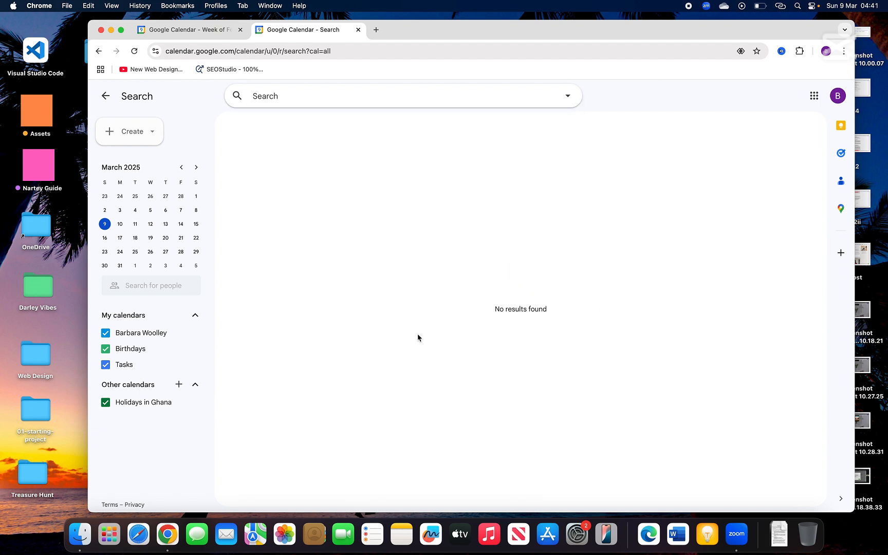
left_click(106, 98)
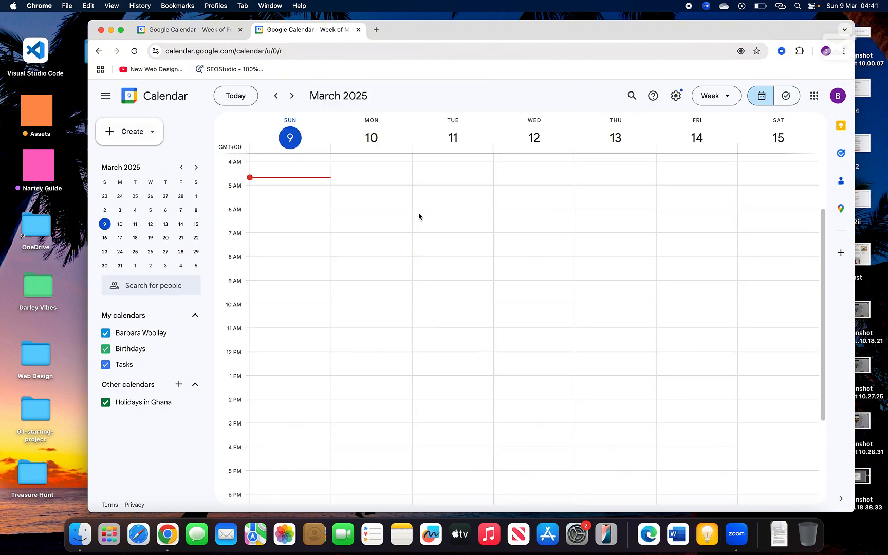
Step: Open the Google Calendar training page from the support options and look through its guides and troubleshooting resources
left_click(653, 97)
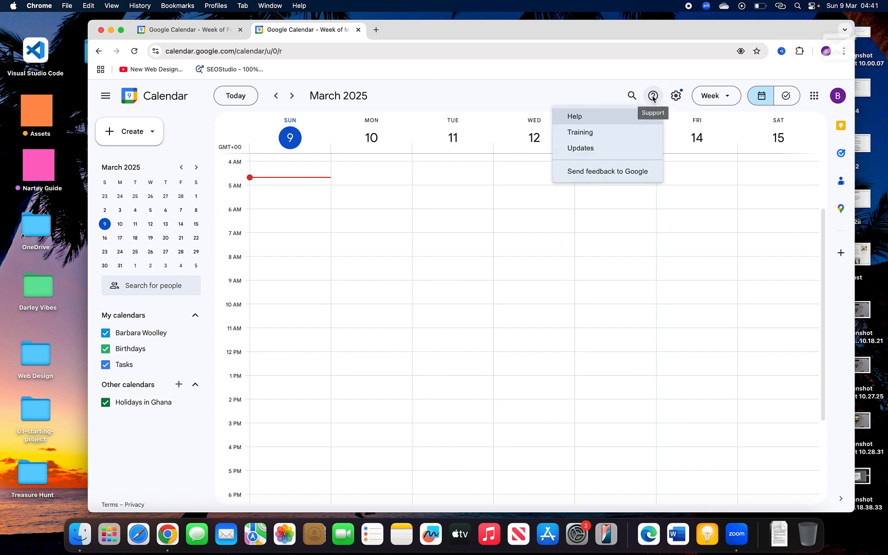
left_click(583, 134)
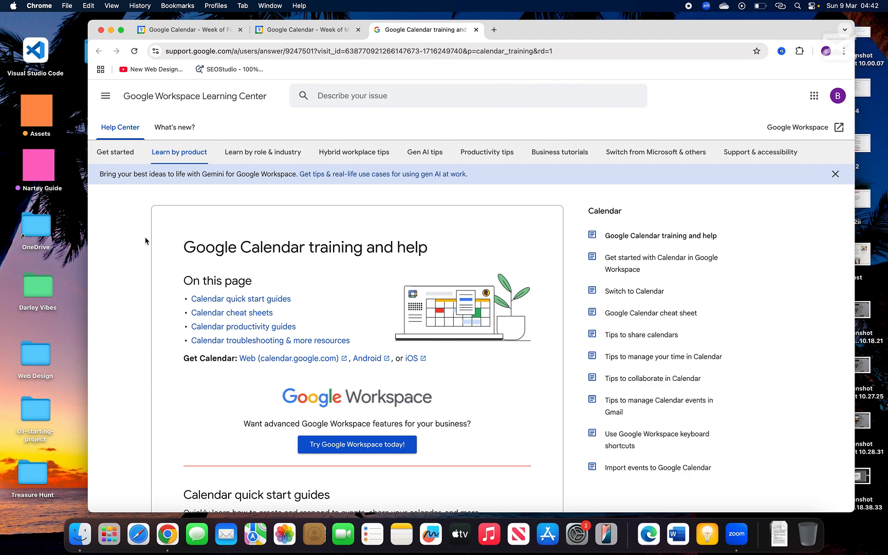
scroll(145, 241, "down", 5)
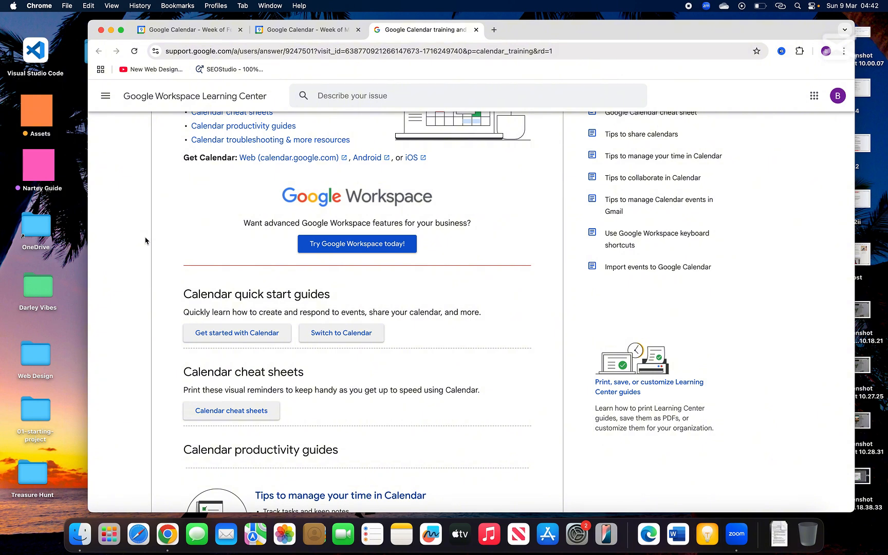
scroll(158, 262, "down", 10)
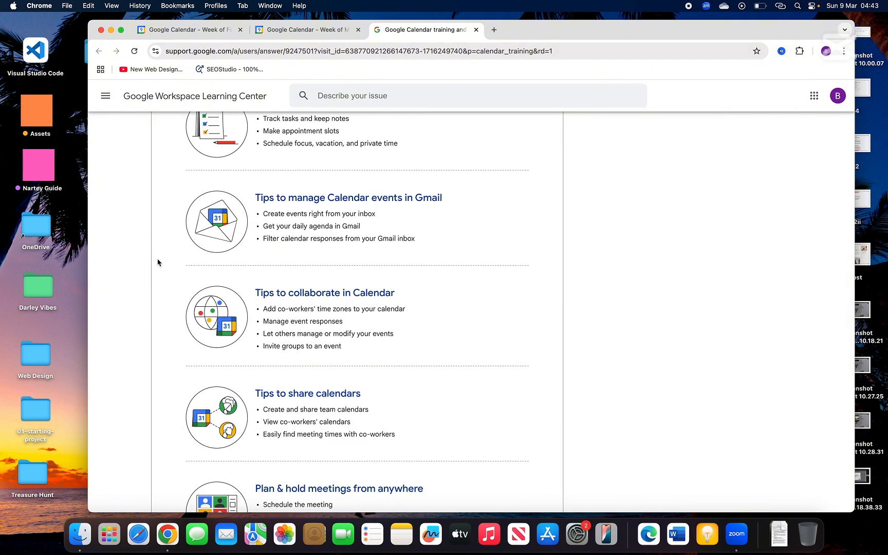
scroll(158, 262, "down", 6)
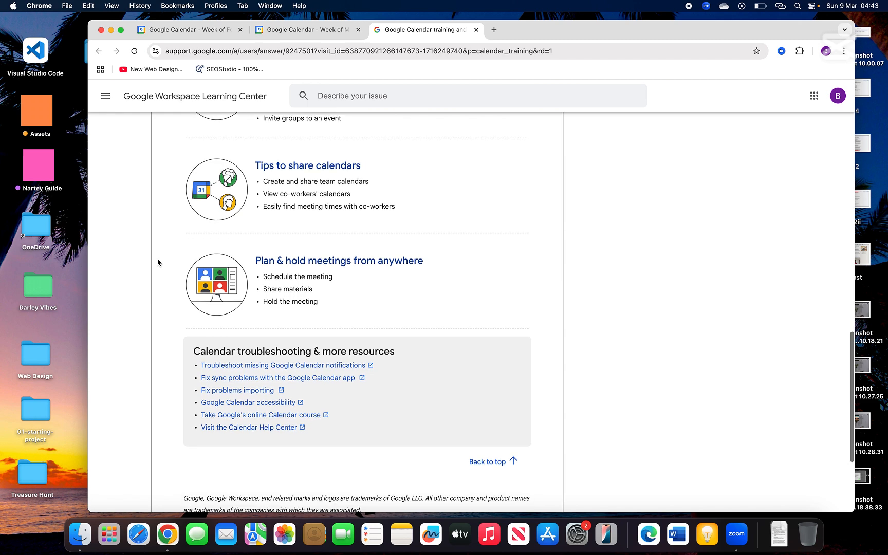
scroll(158, 262, "down", 3)
scroll(158, 262, "up", 20)
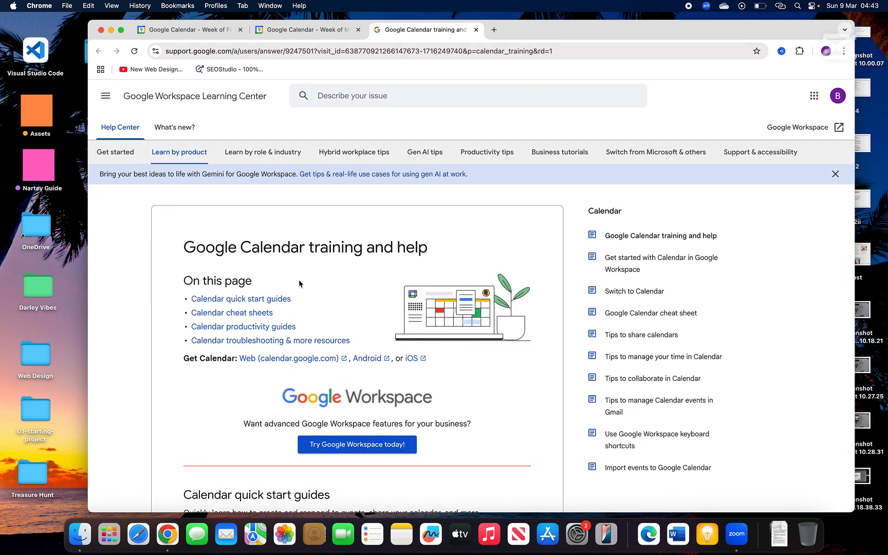
Step: Open the Administrative assistants tips under Learn by role & industry and read the Manage your boss section
left_click(273, 153)
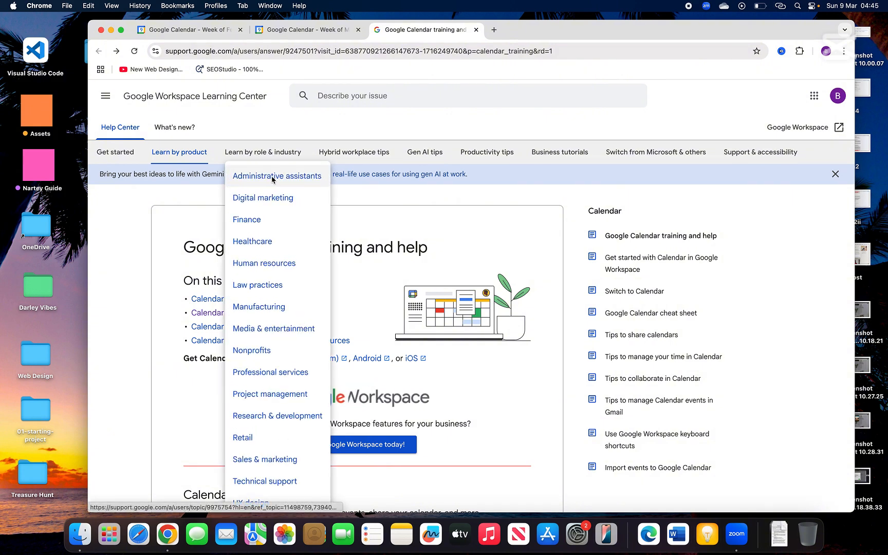
left_click(272, 176)
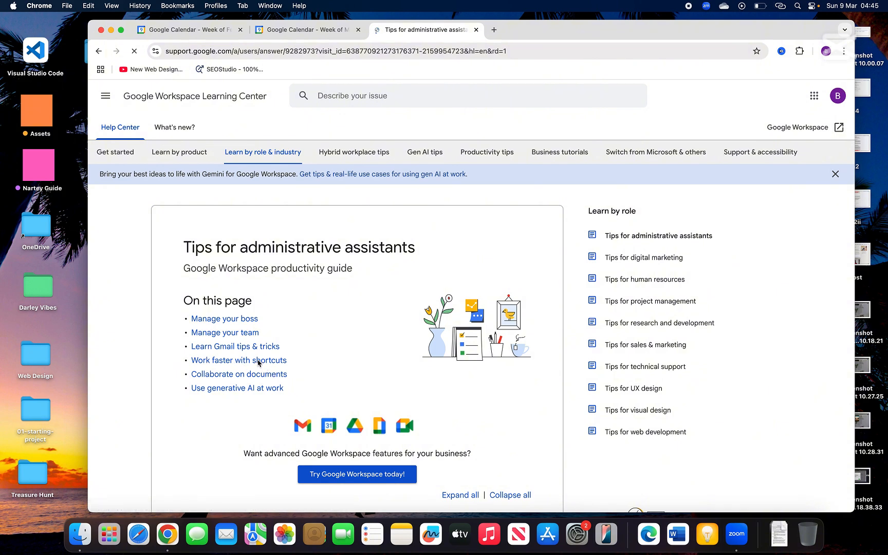
scroll(175, 417, "down", 1)
scroll(175, 418, "down", 5)
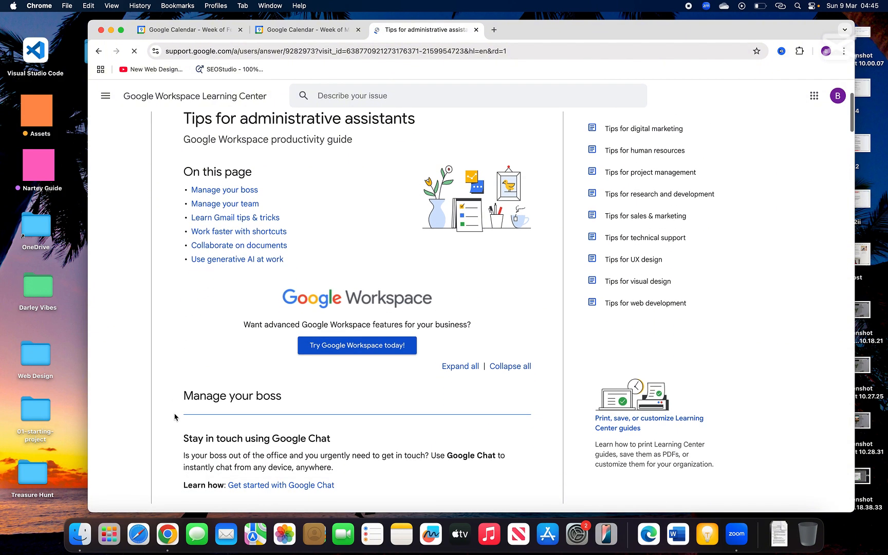
scroll(175, 417, "down", 1)
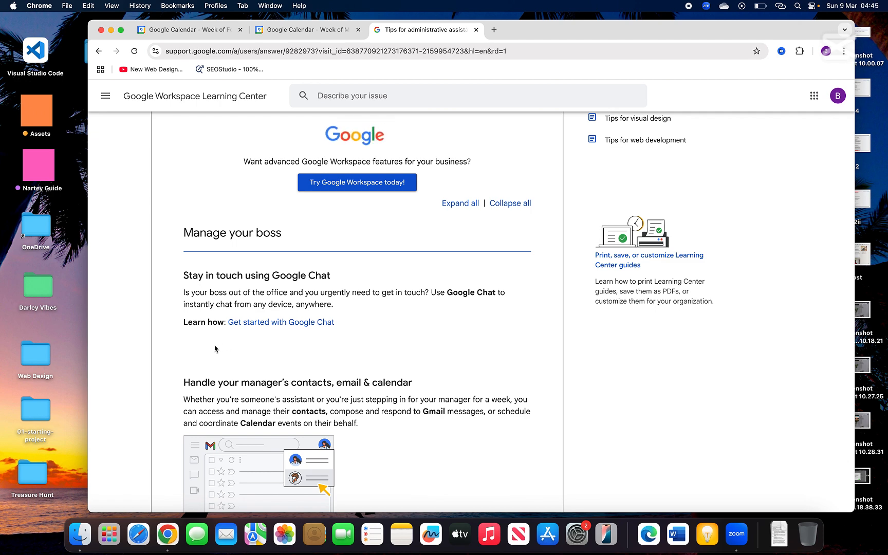
scroll(172, 366, "down", 3)
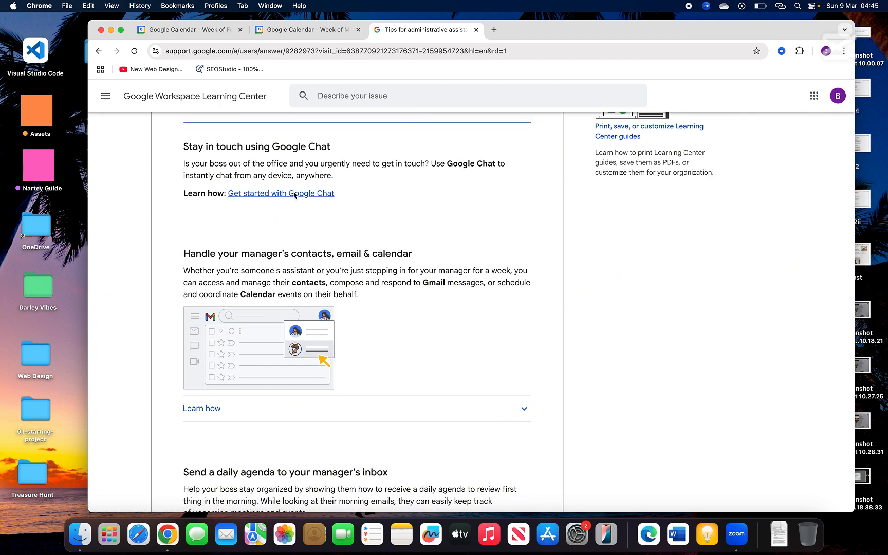
scroll(167, 304, "up", 2)
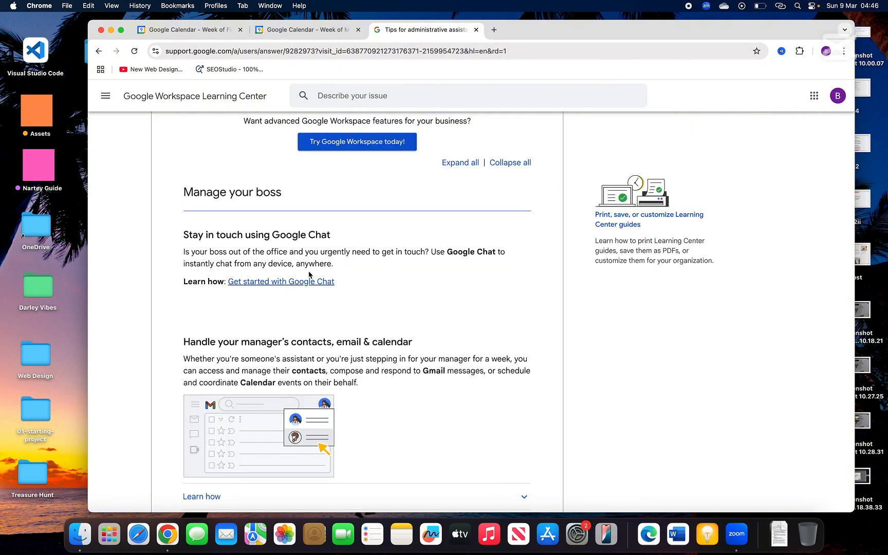
Step: Return to the March 2025 calendar and open its settings to look through the display language choices
key("ctrl+shift+Tab")
left_click(676, 97)
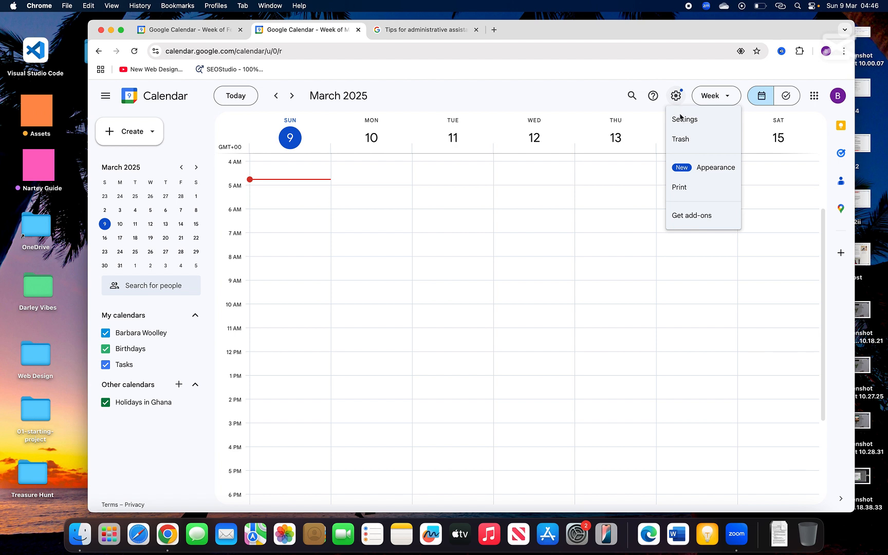
left_click(683, 120)
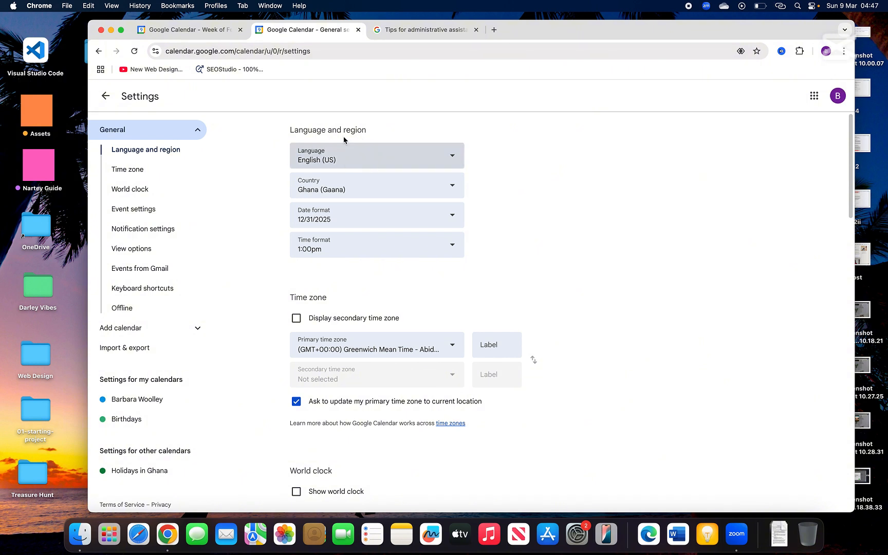
left_click(381, 162)
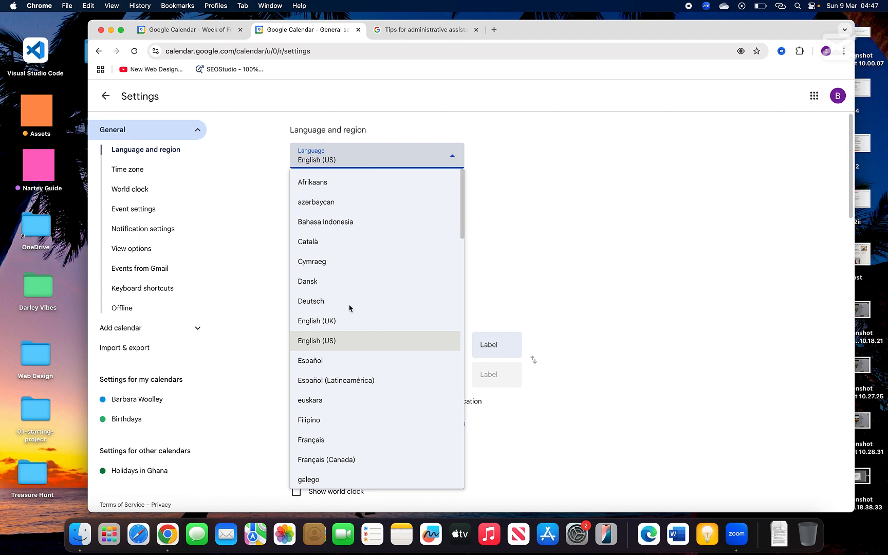
left_click(380, 155)
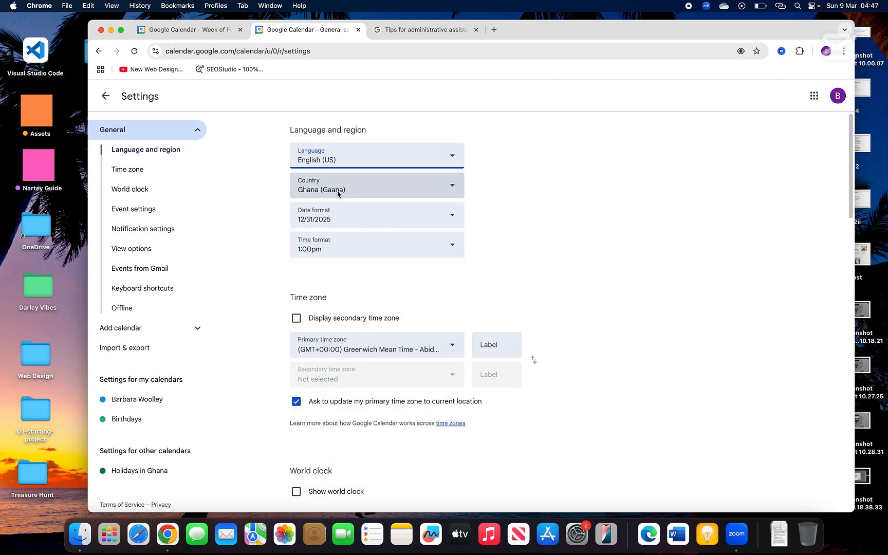
Step: Look through the date format and time format choices under Language and region
left_click(315, 220)
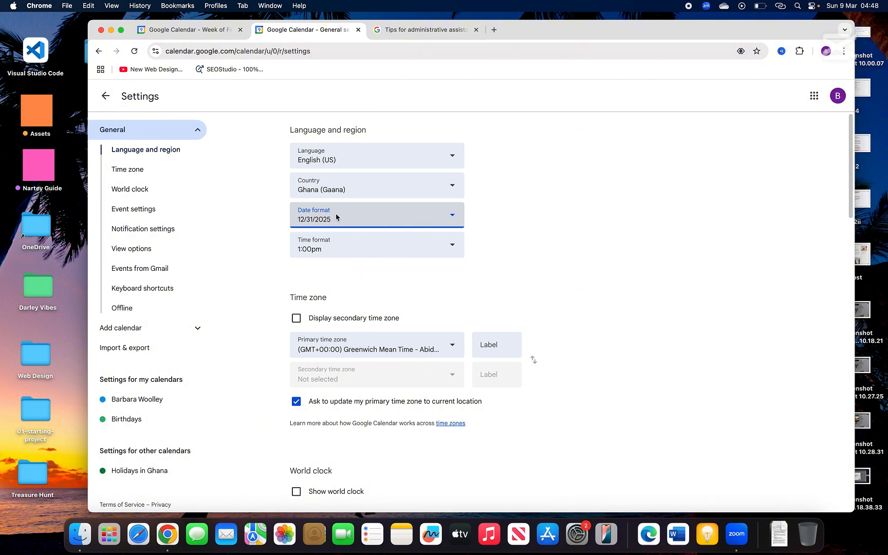
left_click(325, 215)
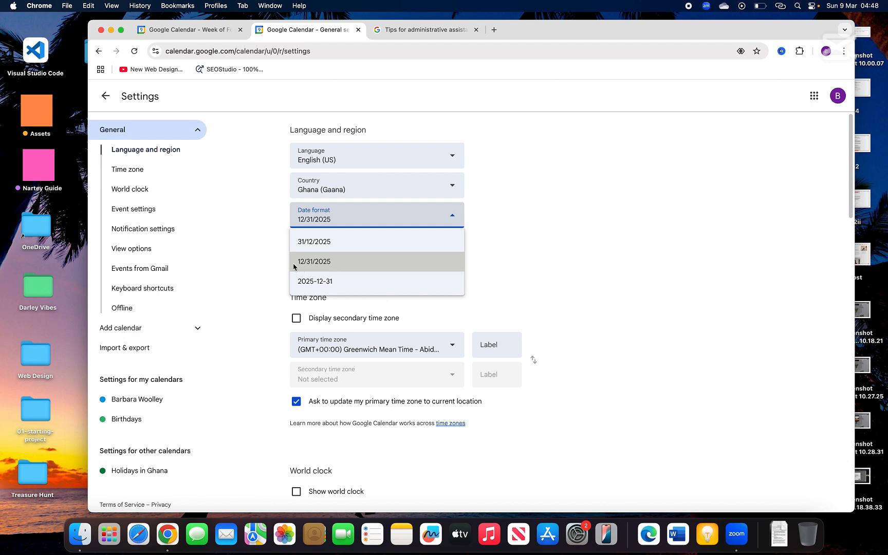
left_click(319, 269)
left_click(330, 242)
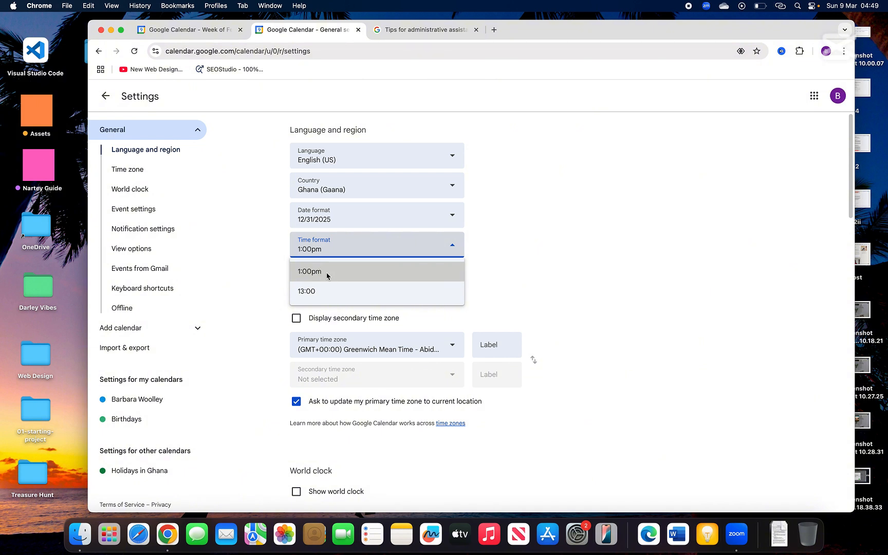
left_click(349, 249)
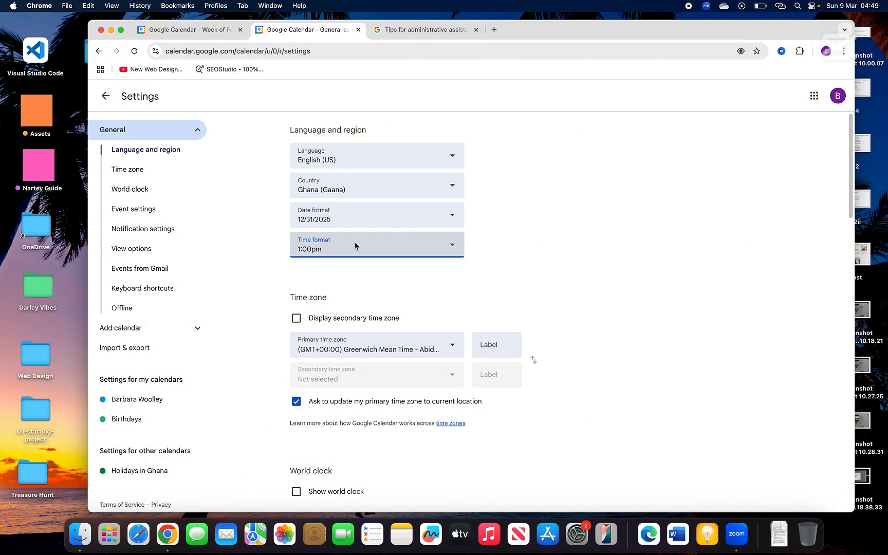
left_click(355, 246)
left_click(317, 279)
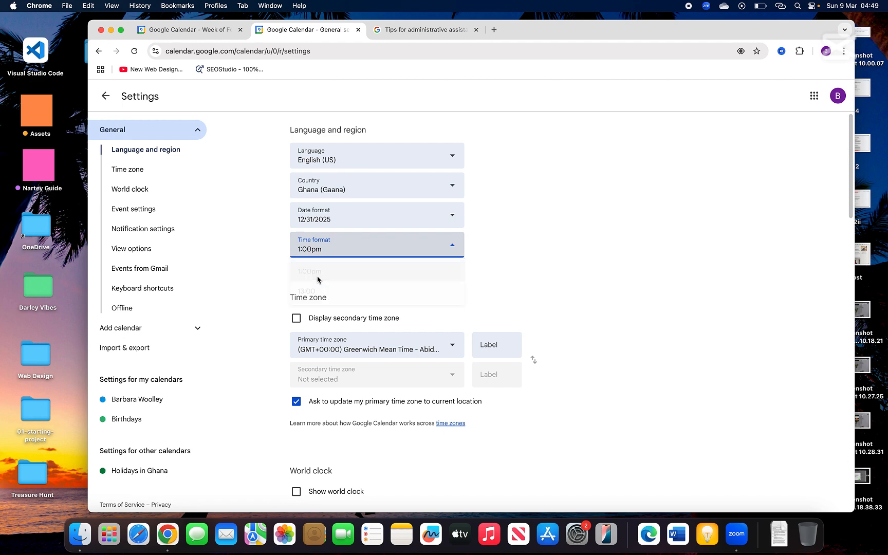
Step: Display a secondary time zone and set it to (GMT+01:00) Central European Standard Time
scroll(280, 340, "down", 1)
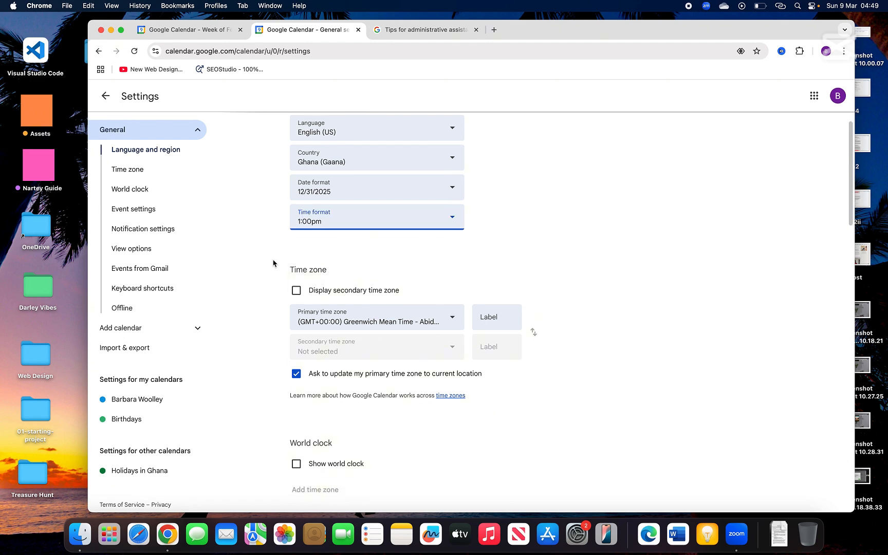
scroll(287, 310, "down", 5)
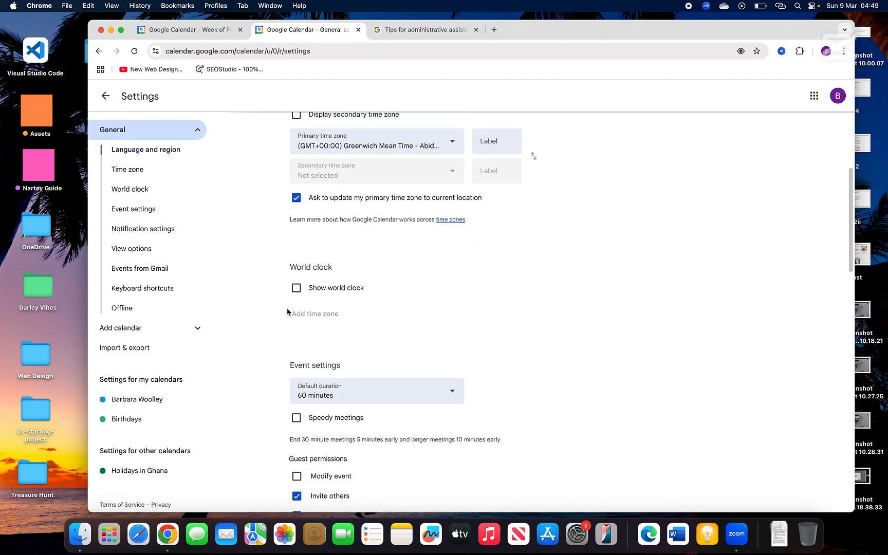
scroll(289, 311, "up", 2)
left_click(132, 171)
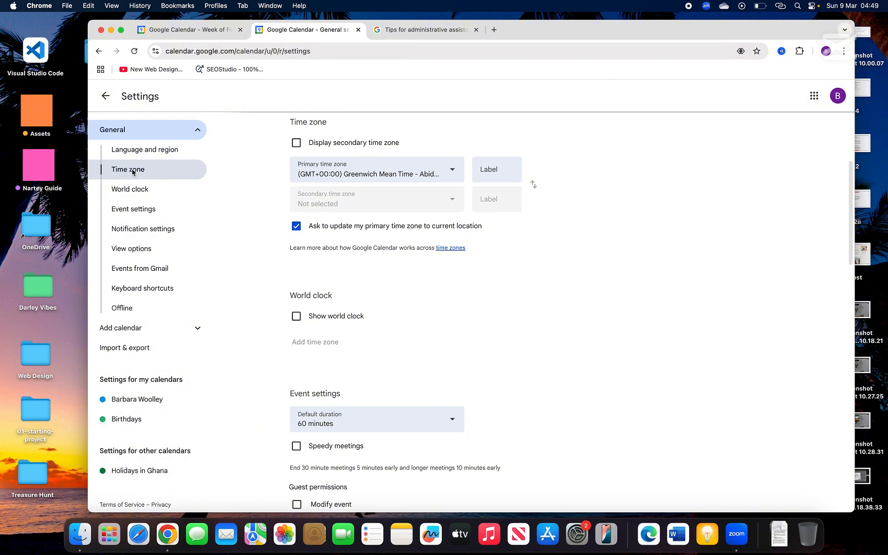
scroll(449, 235, "up", 2)
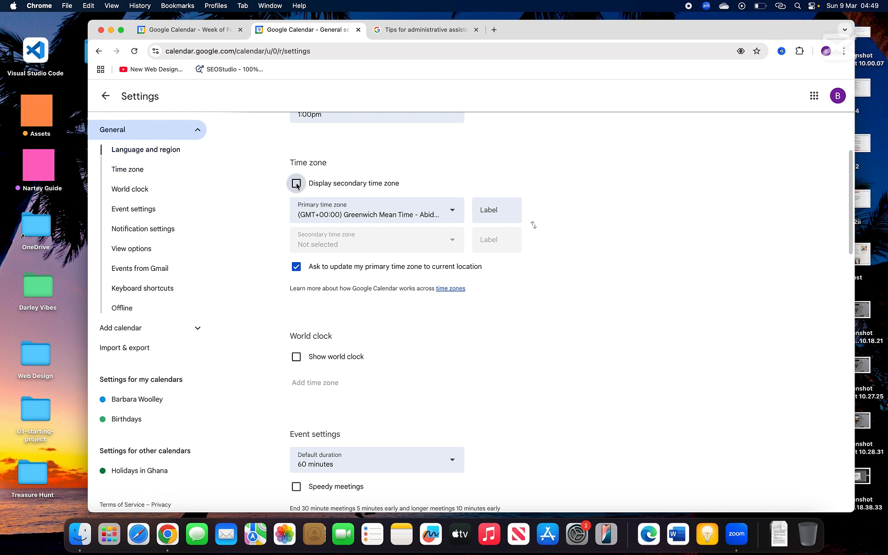
left_click(297, 184)
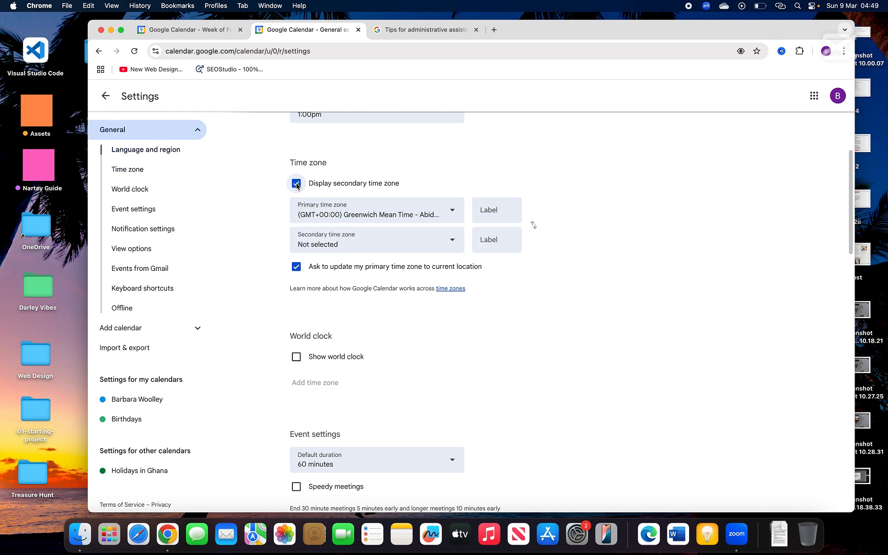
left_click(456, 243)
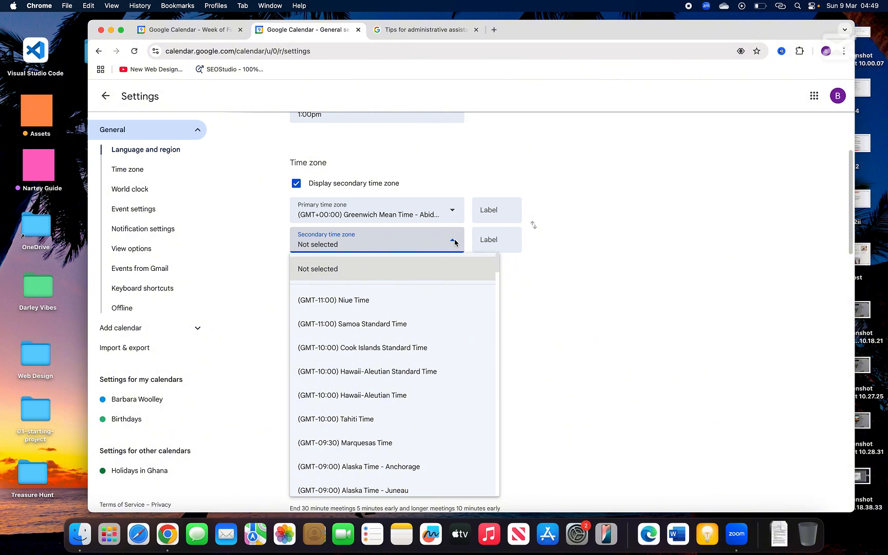
scroll(398, 369, "down", 4)
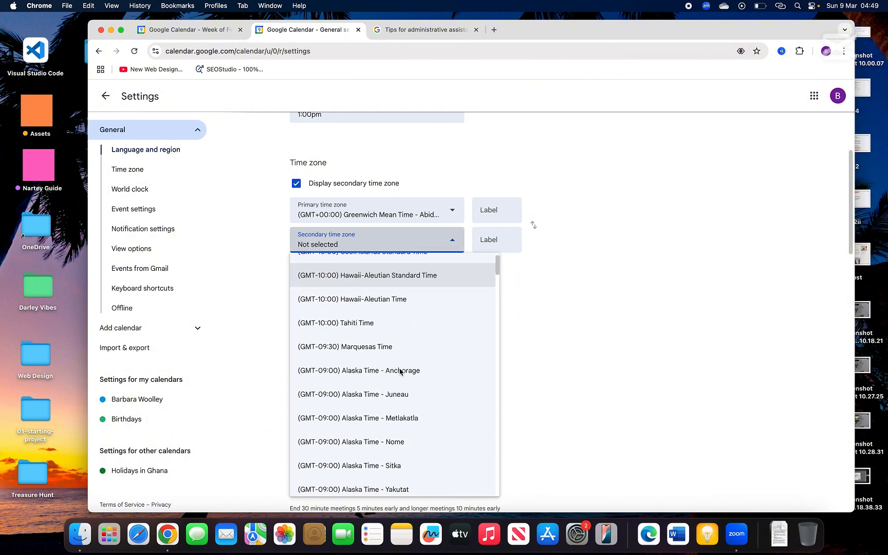
scroll(400, 371, "down", 8)
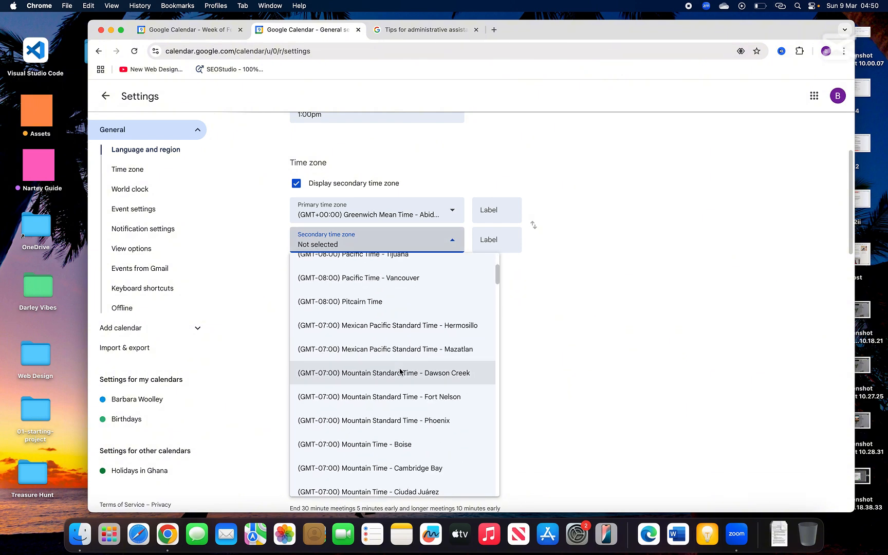
scroll(399, 371, "down", 8)
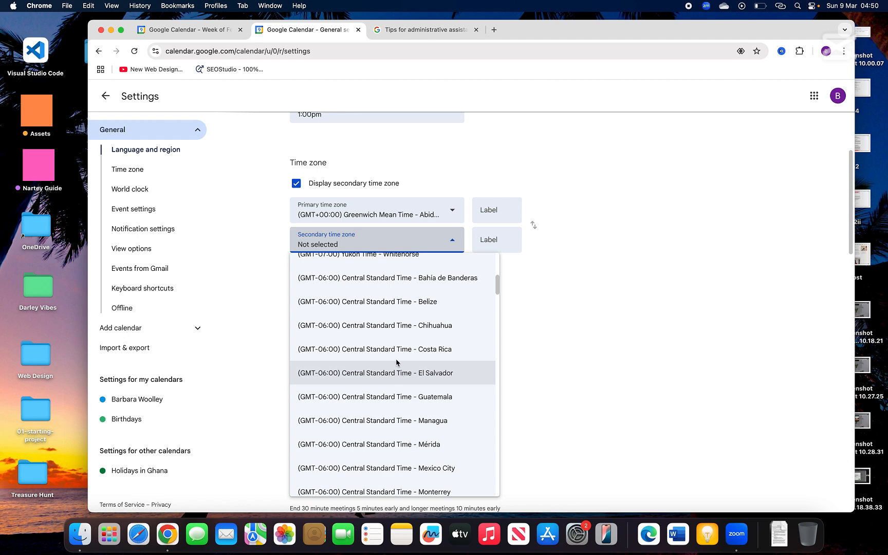
scroll(394, 391, "down", 8)
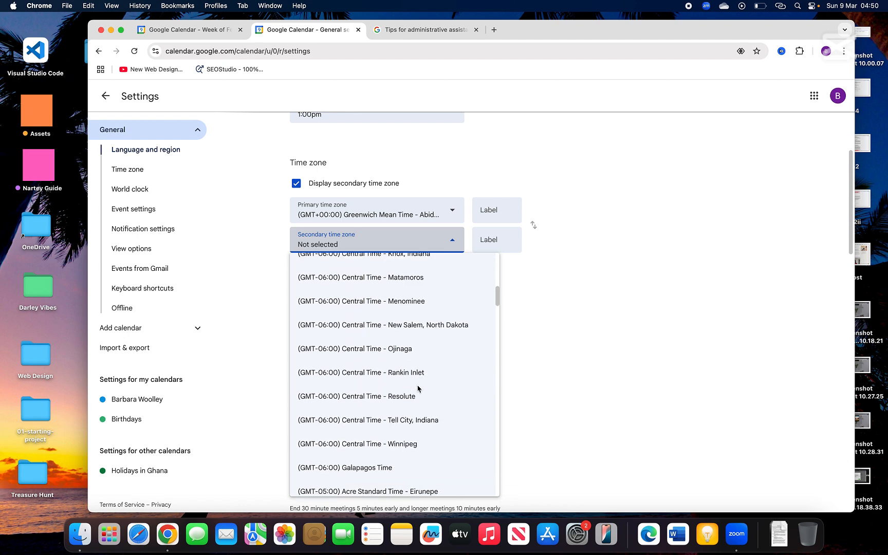
scroll(416, 388, "down", 10)
left_click(385, 376)
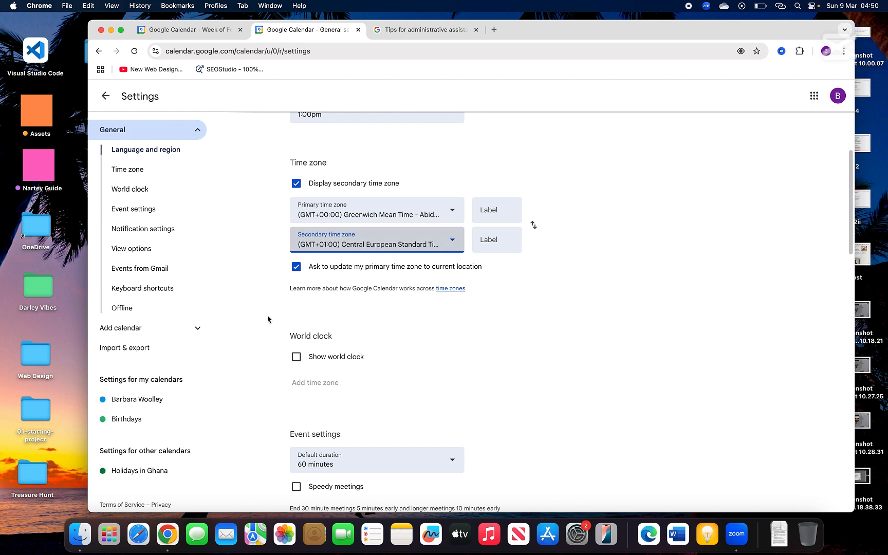
Step: Turn on the world clock and set the default event duration to 90 minutes
left_click(128, 190)
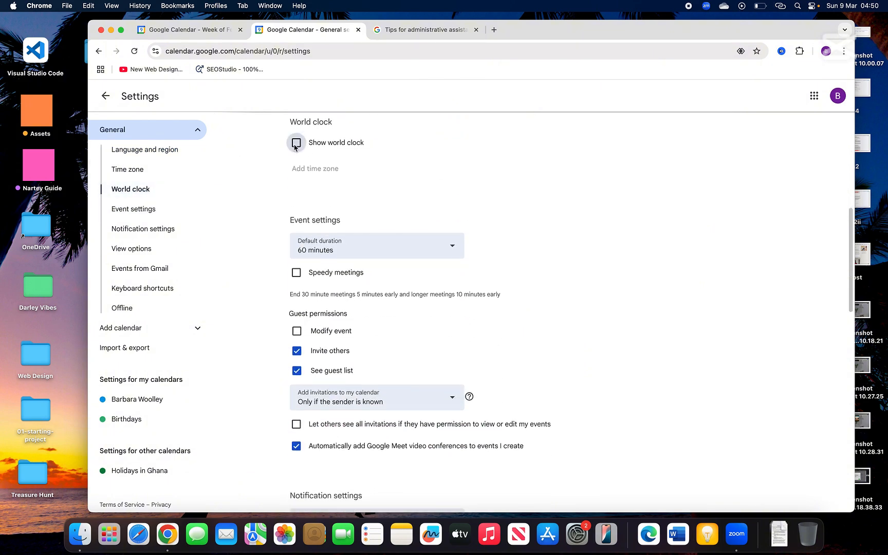
left_click(296, 144)
left_click(146, 210)
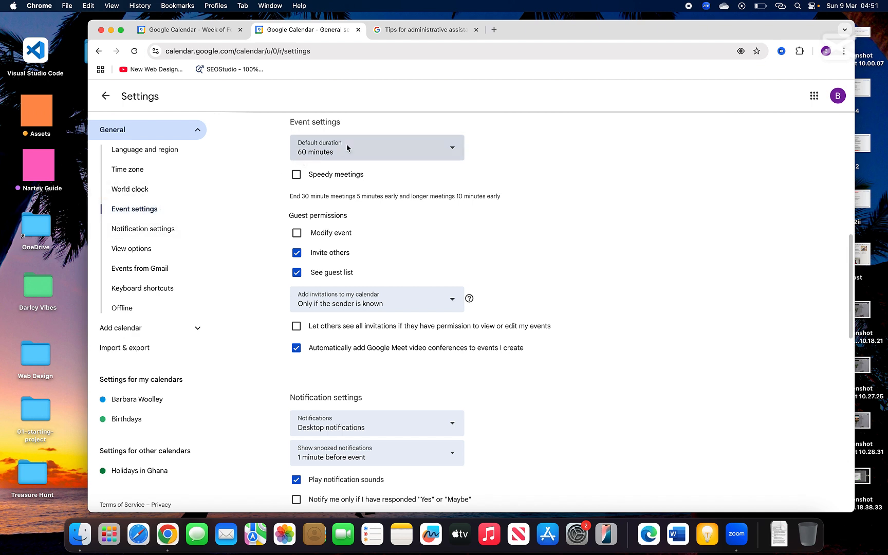
left_click(413, 146)
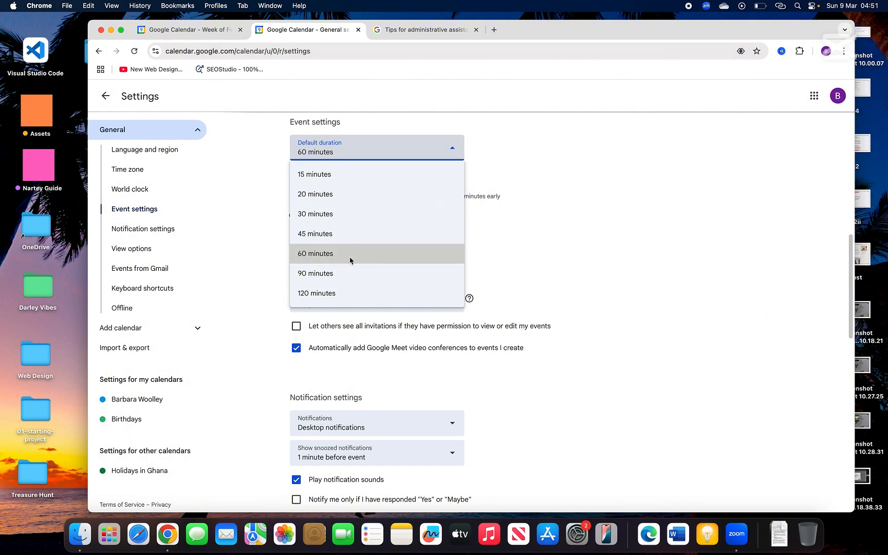
left_click(328, 277)
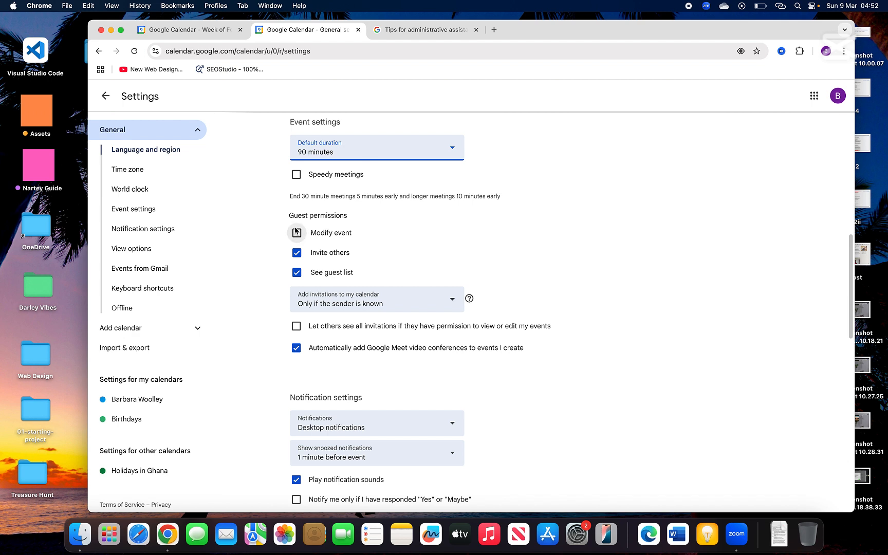
Step: Look through the choices for adding invitations, the notification type and the timing of snoozed notifications
left_click(353, 298)
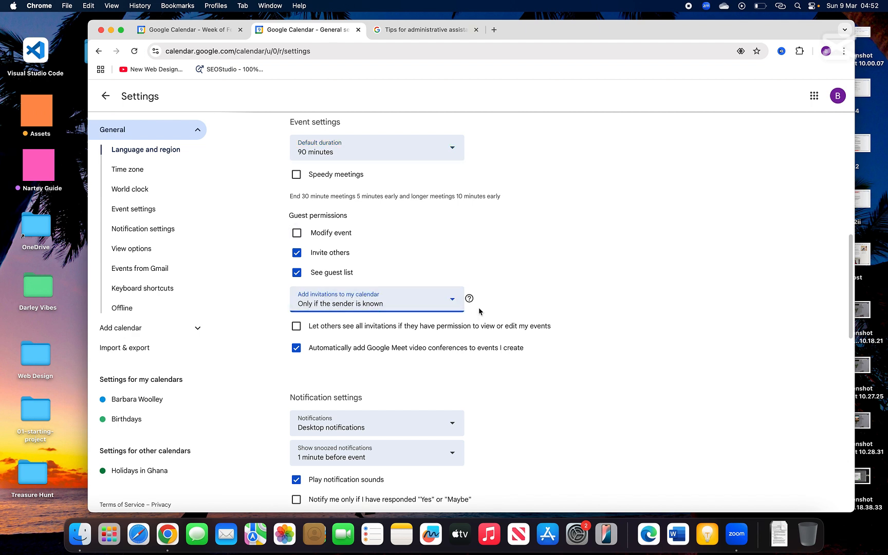
scroll(381, 308, "down", 5)
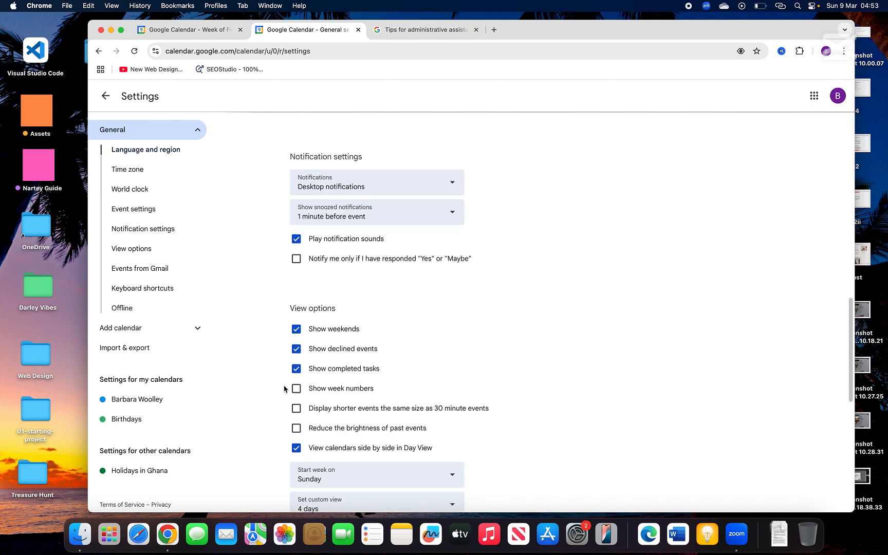
left_click(455, 180)
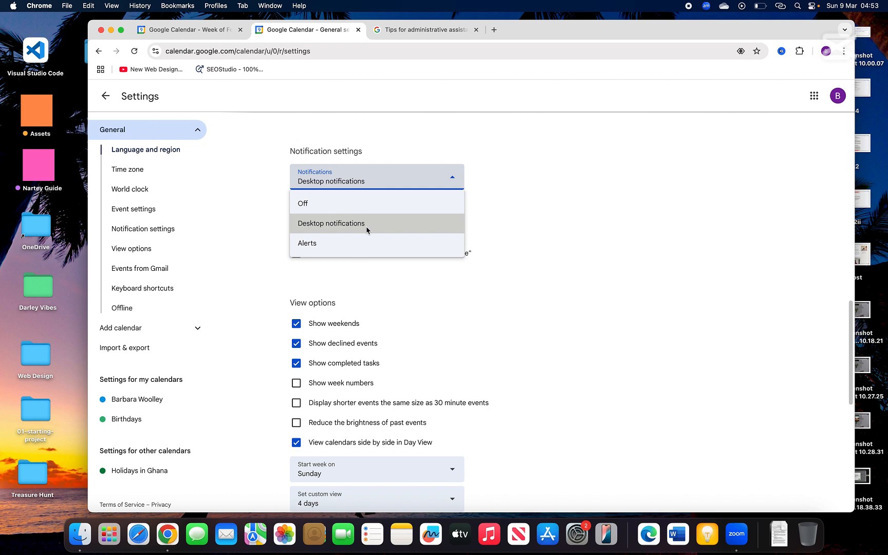
left_click(453, 186)
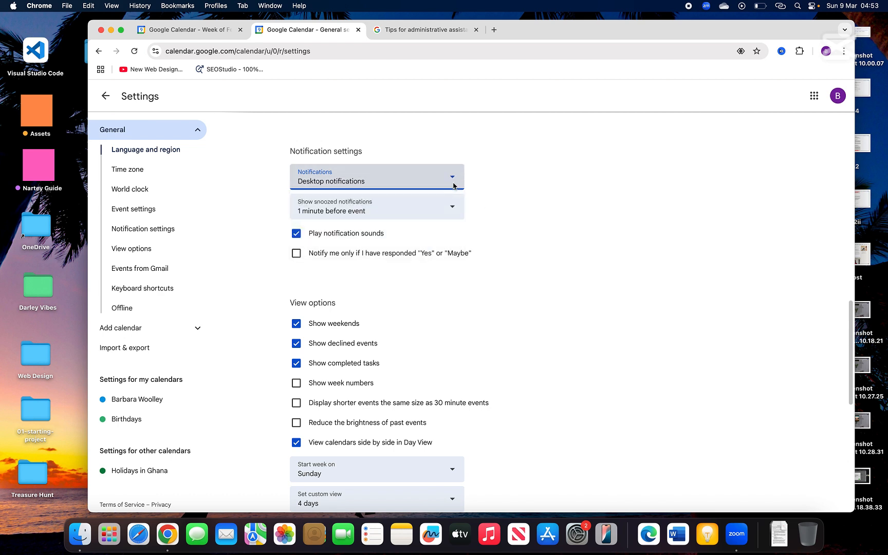
left_click(455, 210)
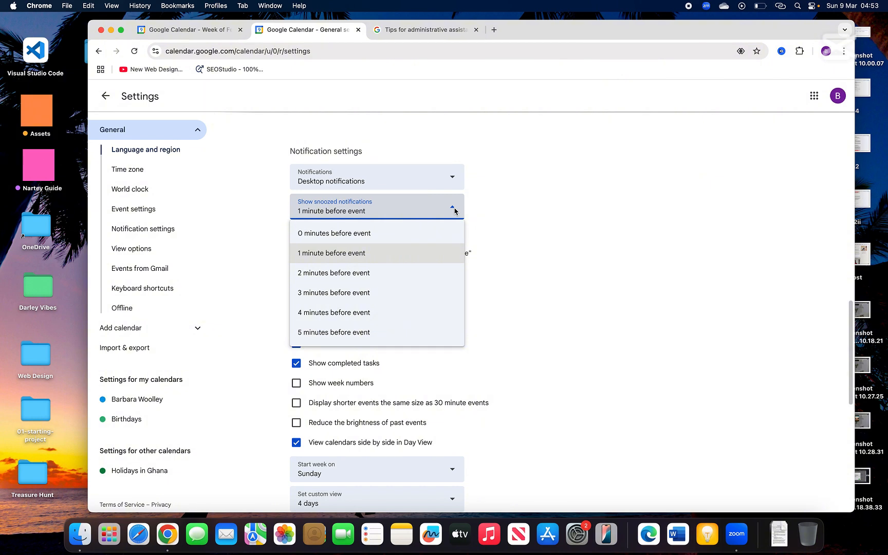
left_click(453, 207)
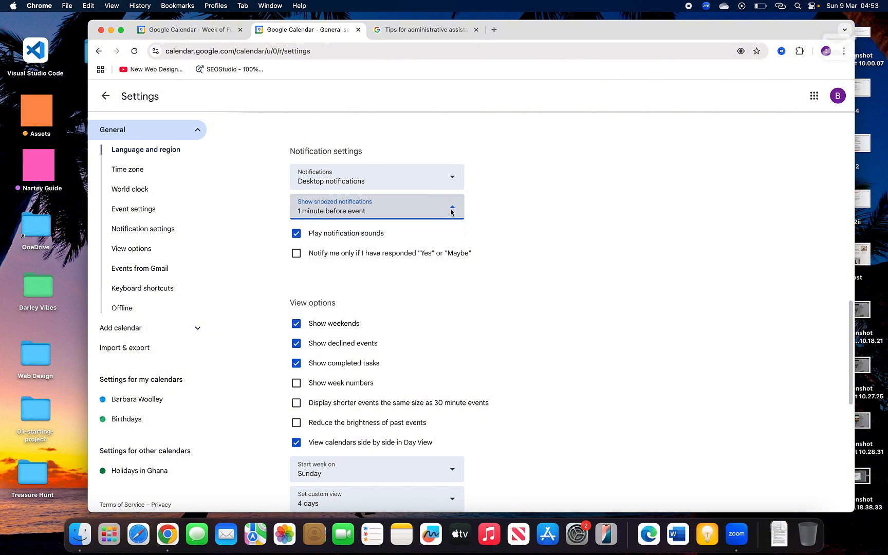
Step: Review the View options, Events from Gmail and Keyboard shortcuts settings, including the privacy choices for email events
left_click(128, 250)
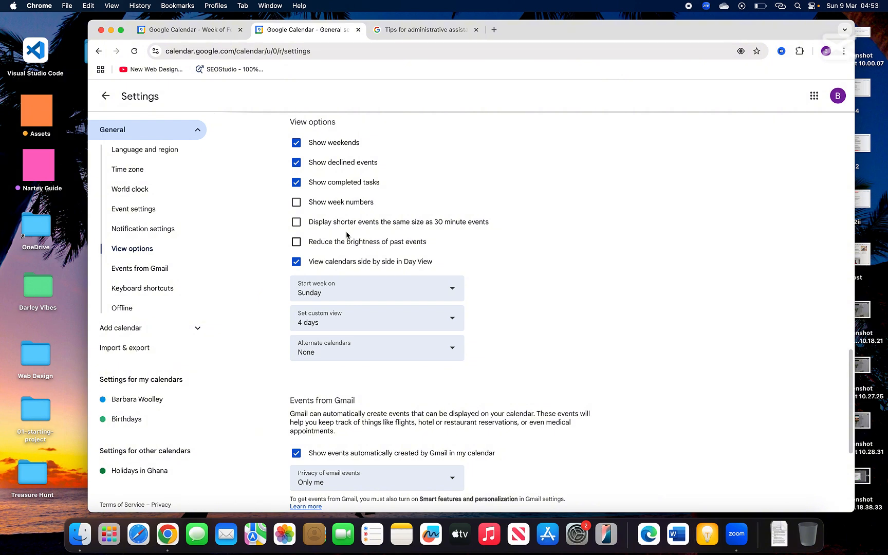
left_click(136, 276)
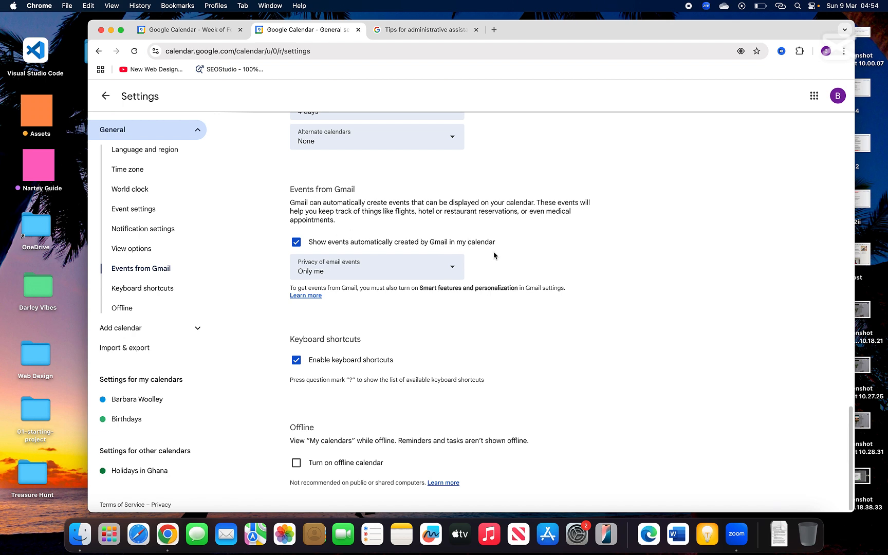
left_click(460, 270)
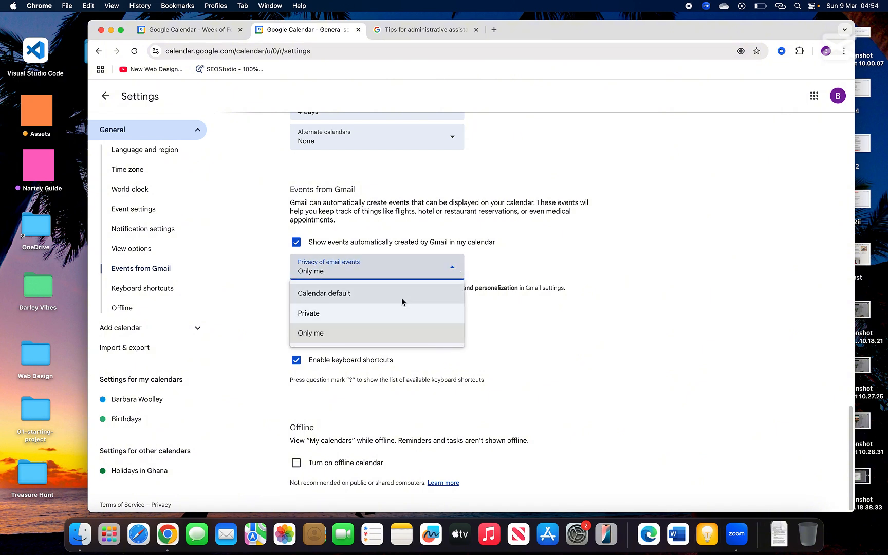
left_click(456, 268)
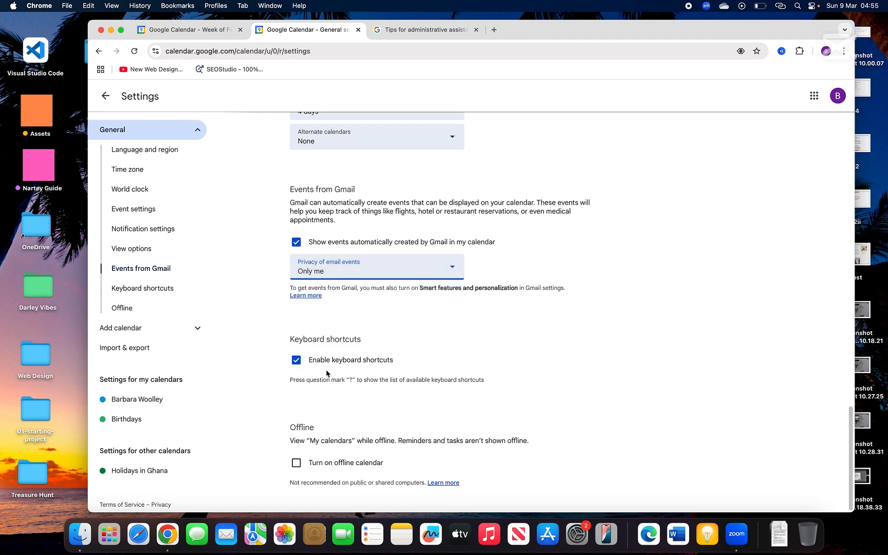
left_click(165, 291)
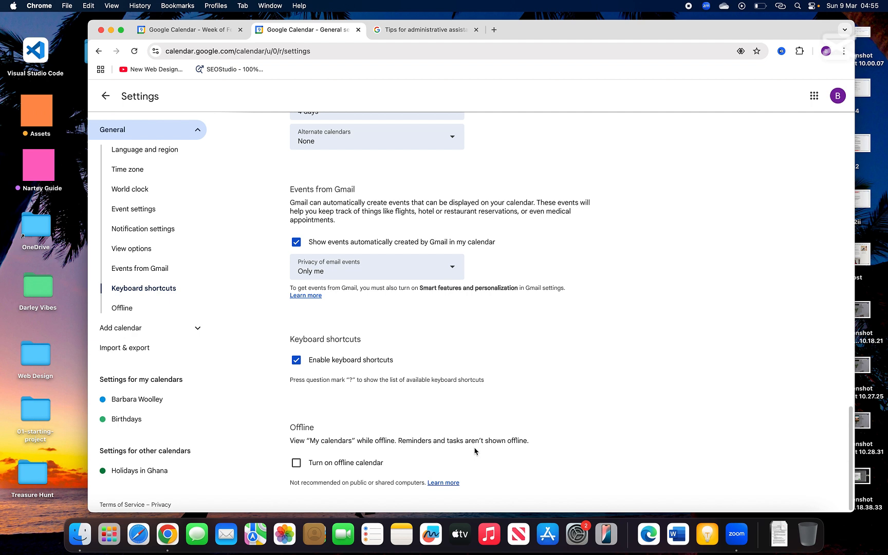
Step: Try the offline calendar option, and open the Subscribe to calendar settings with the Add calendar field ready for input
left_click(298, 462)
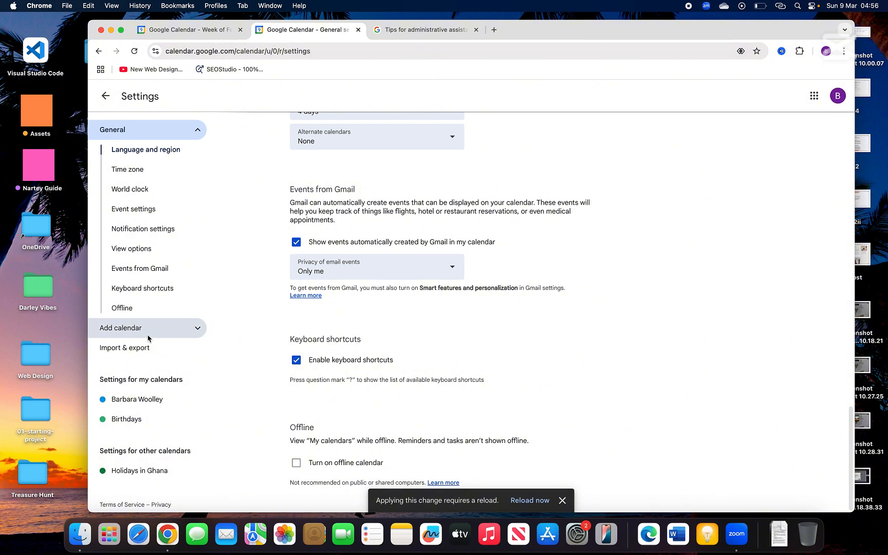
left_click(198, 130)
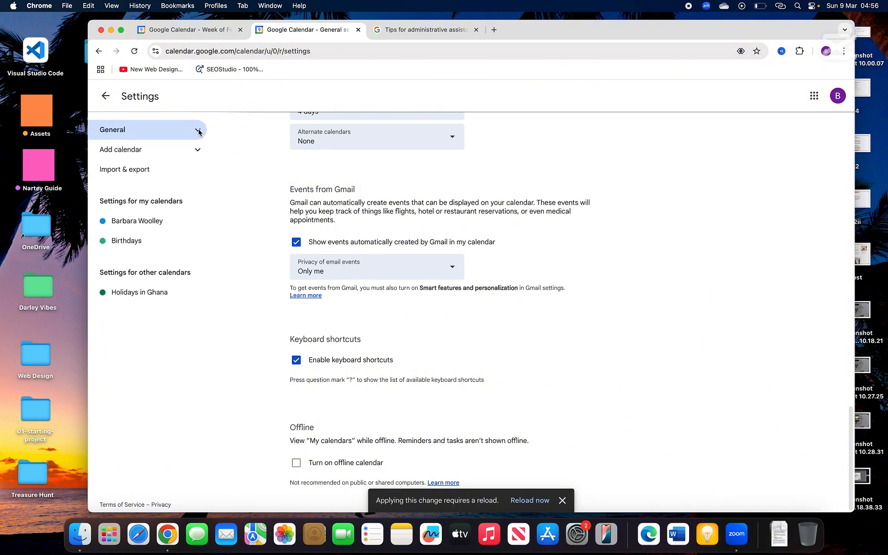
left_click(198, 150)
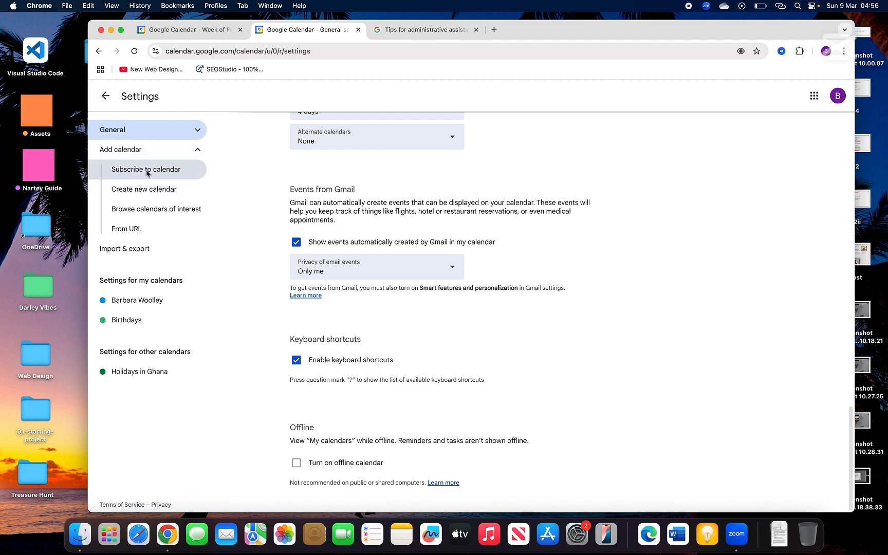
left_click(164, 174)
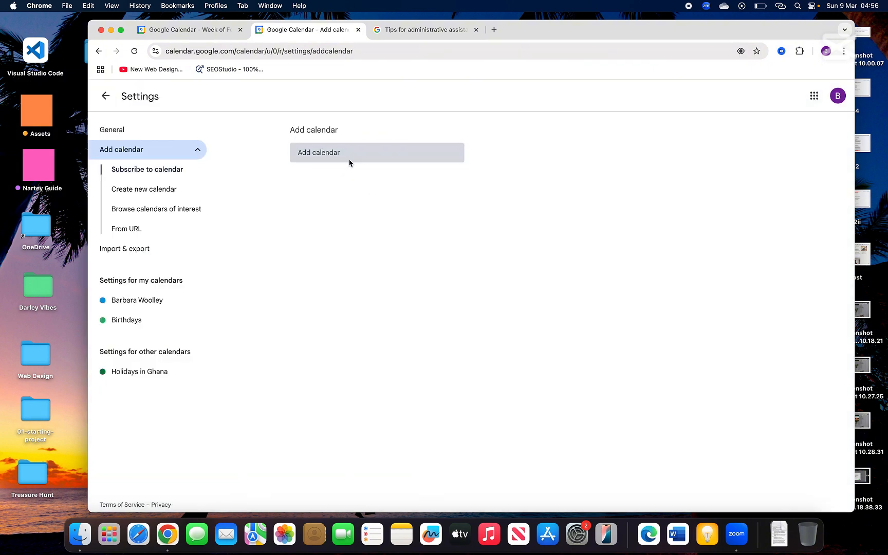
left_click(351, 161)
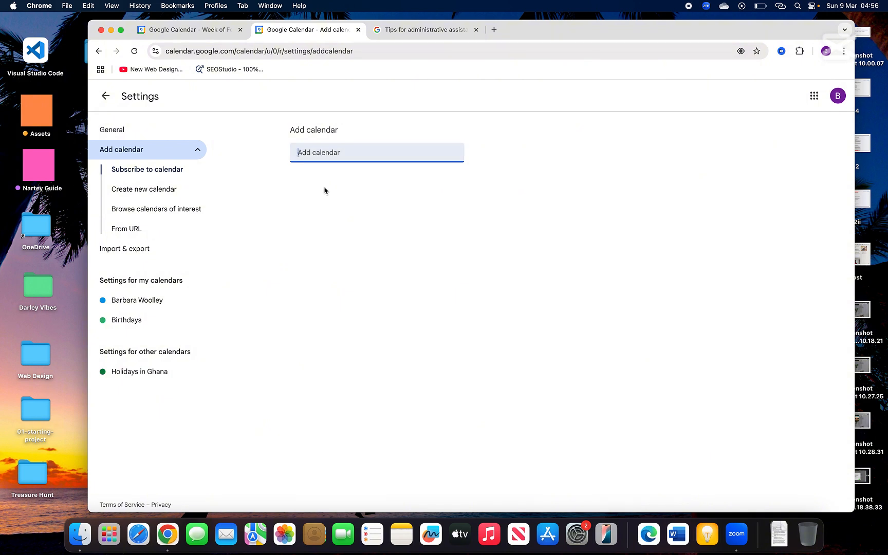
Step: Create a new calendar named "Google Events" with the description "This is a dummy calendar", keeping the Greenwich Mean Time zone
left_click(175, 190)
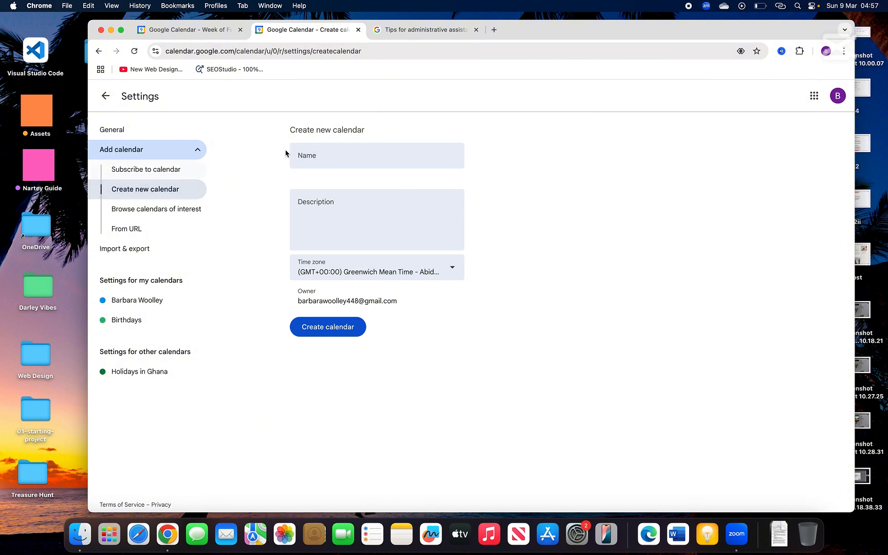
left_click(322, 157)
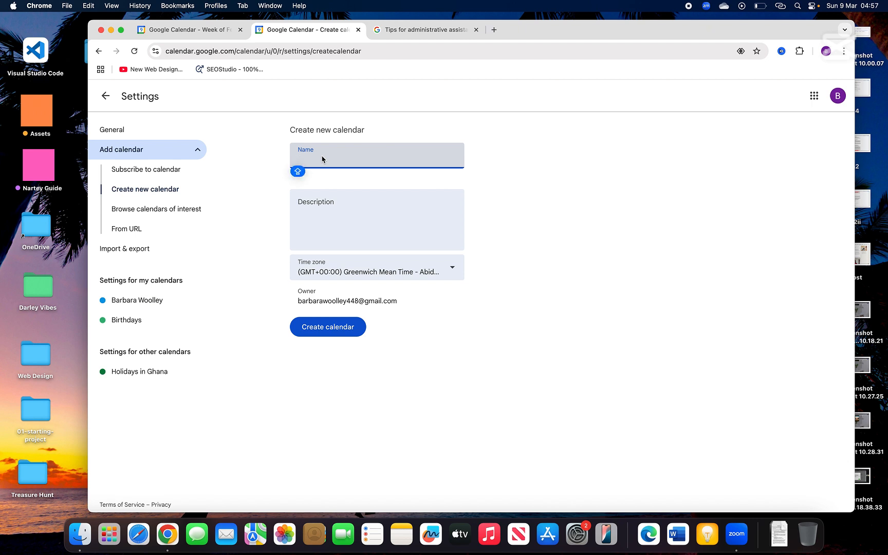
type("Googlr ")
type("Events")
left_click(332, 203)
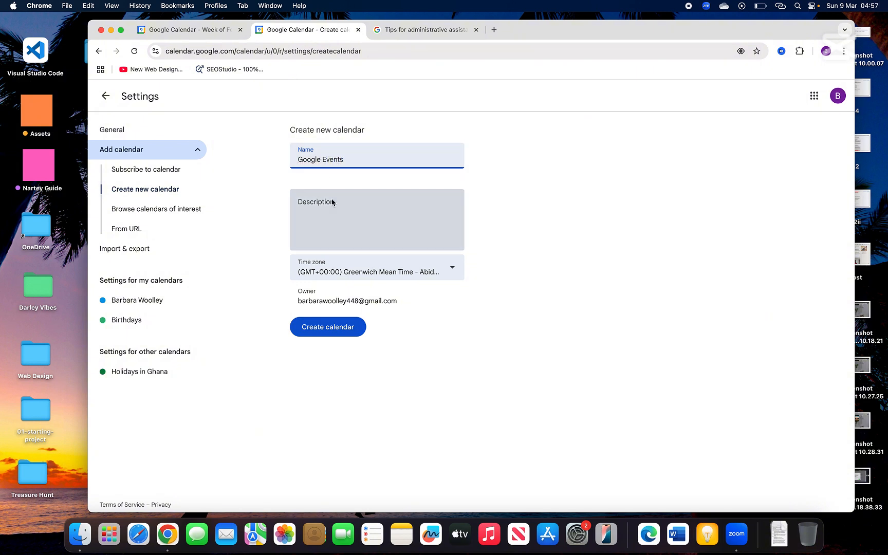
type("Thi")
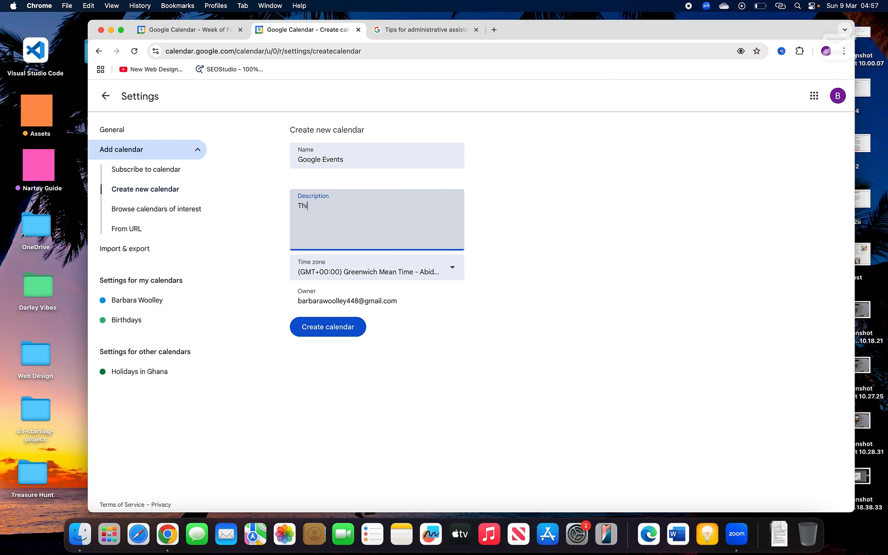
type("s is a dummy calendar")
left_click(451, 271)
left_click(452, 271)
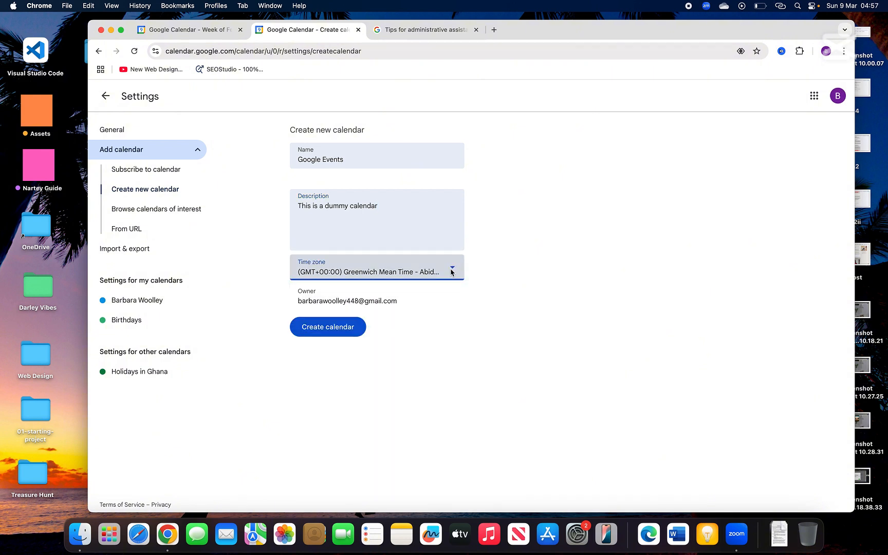
left_click(317, 332)
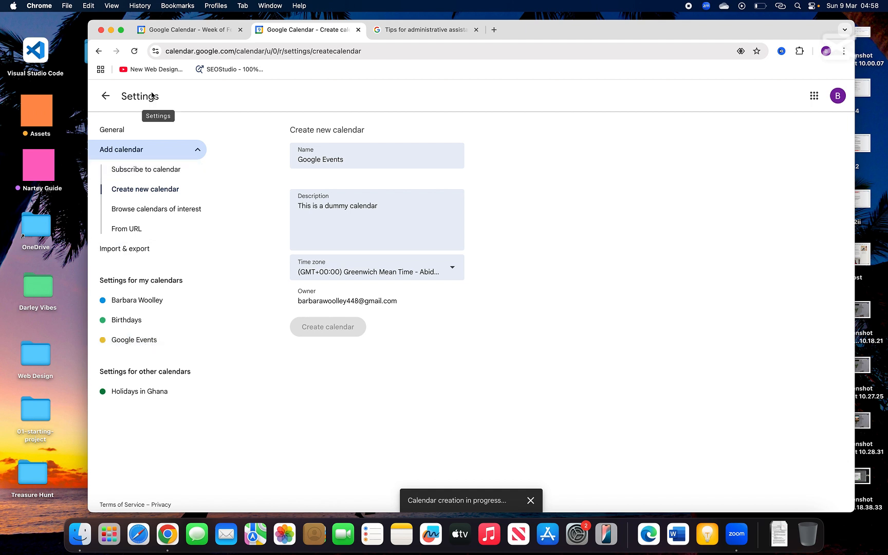
Step: Browse the calendars of interest and look through the full list of regional holidays by country
left_click(165, 213)
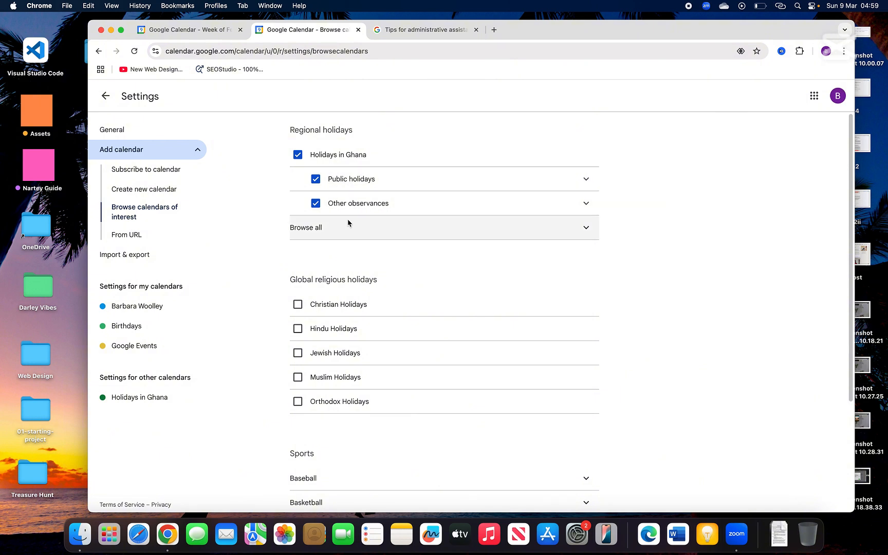
left_click(586, 230)
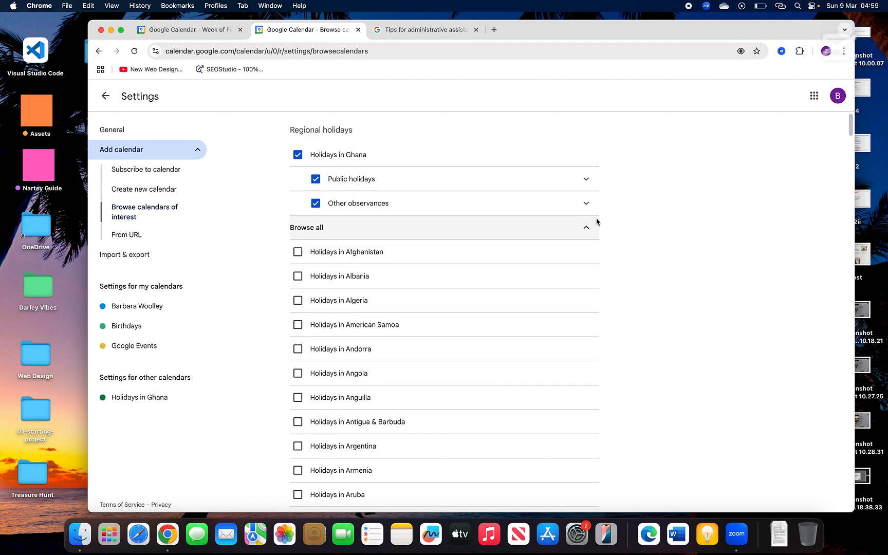
scroll(547, 316, "down", 3)
scroll(547, 317, "down", 15)
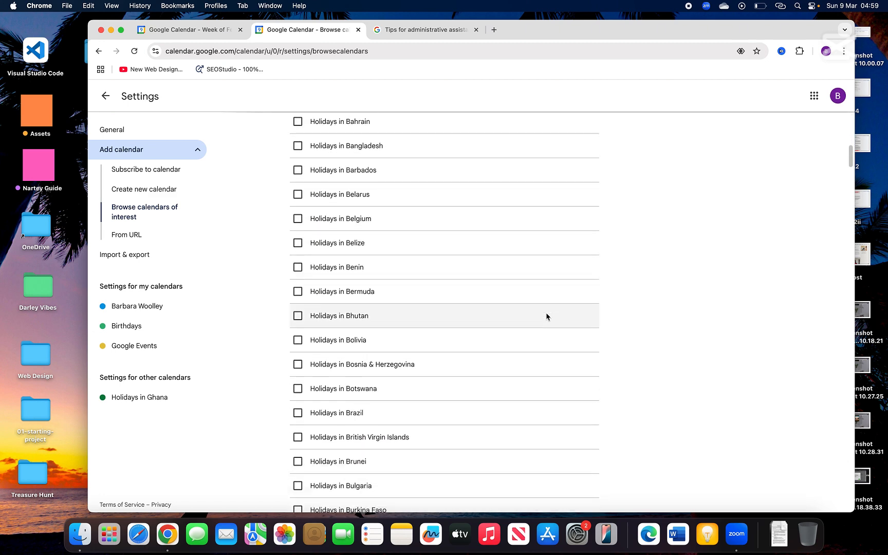
scroll(547, 317, "up", 8)
scroll(547, 317, "up", 5)
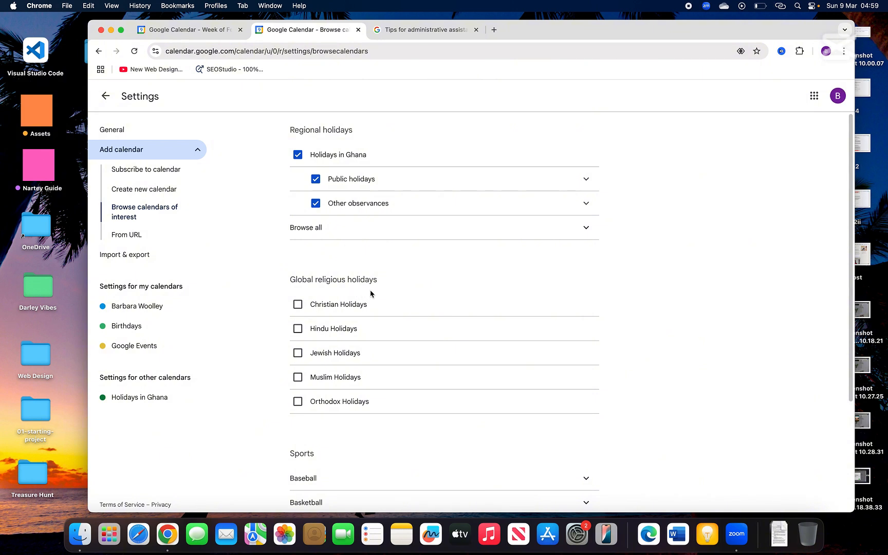
Step: Look through the global religious holidays and the National Football League team calendars under Sports
scroll(402, 296, "down", 2)
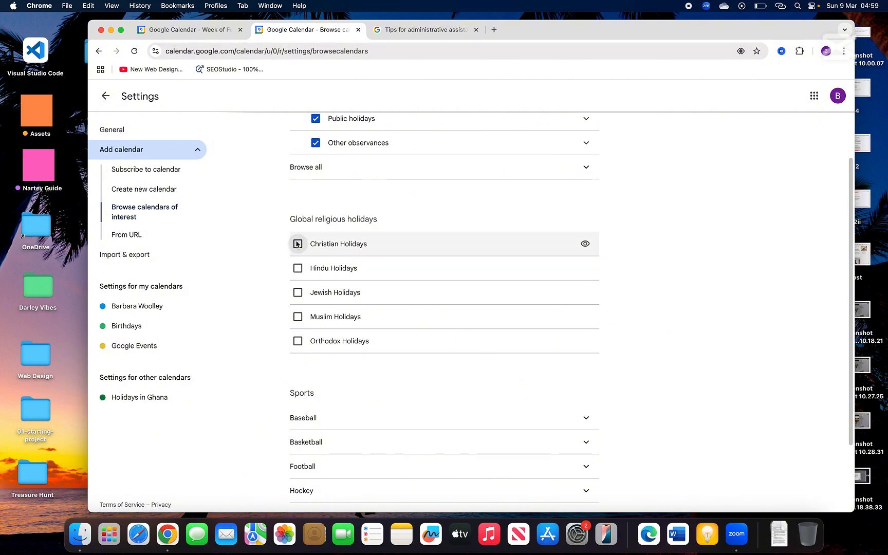
scroll(418, 368, "down", 4)
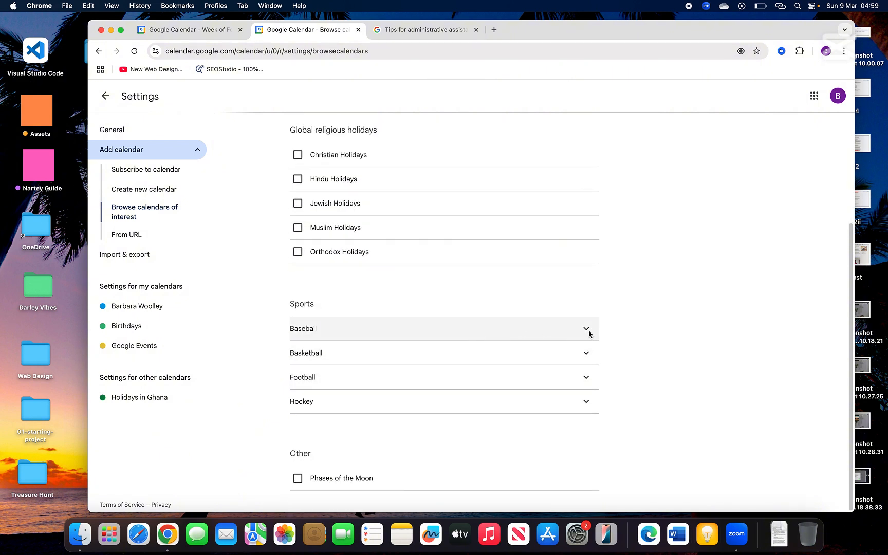
left_click(587, 379)
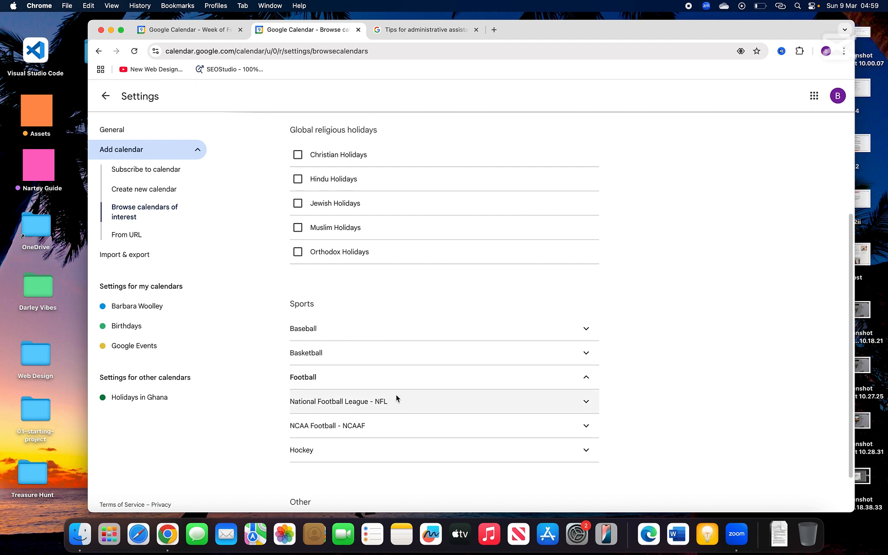
left_click(588, 406)
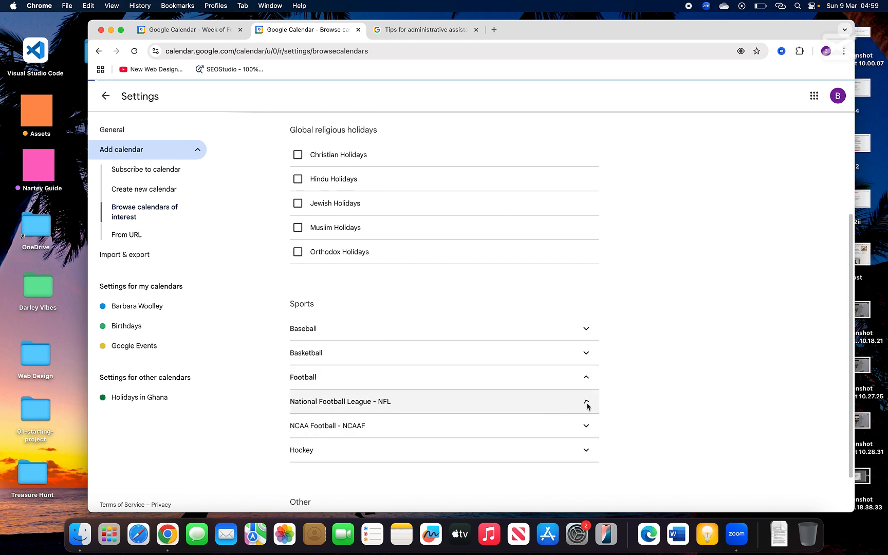
scroll(587, 406, "down", 5)
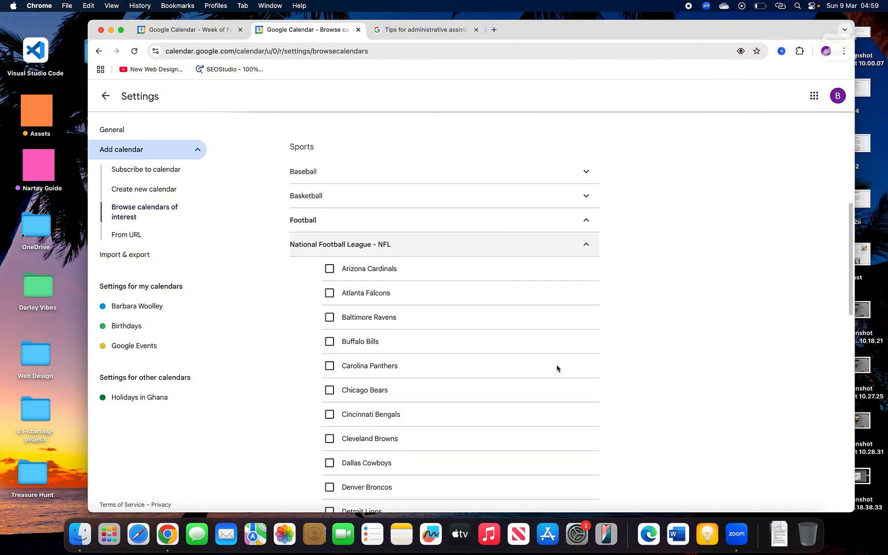
left_click(589, 247)
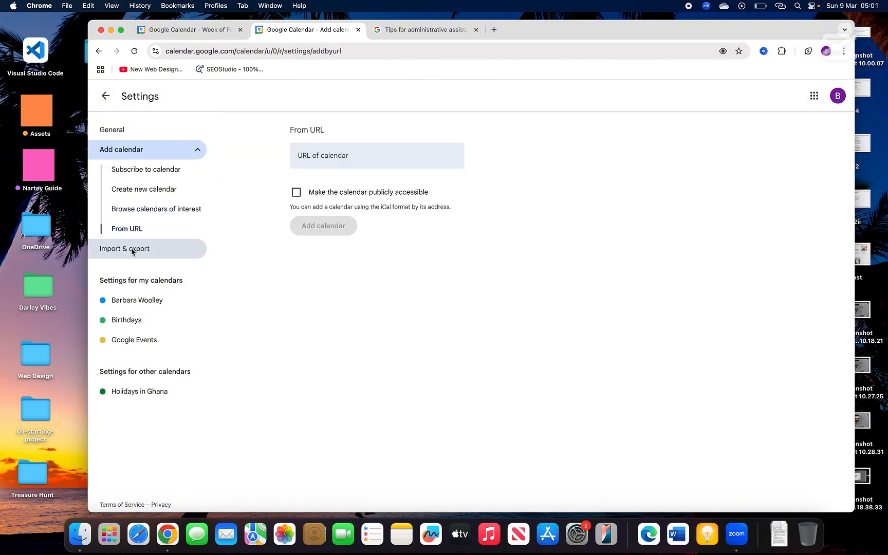
Step: Review the Import & export settings and return to the weekly calendar view
left_click(132, 250)
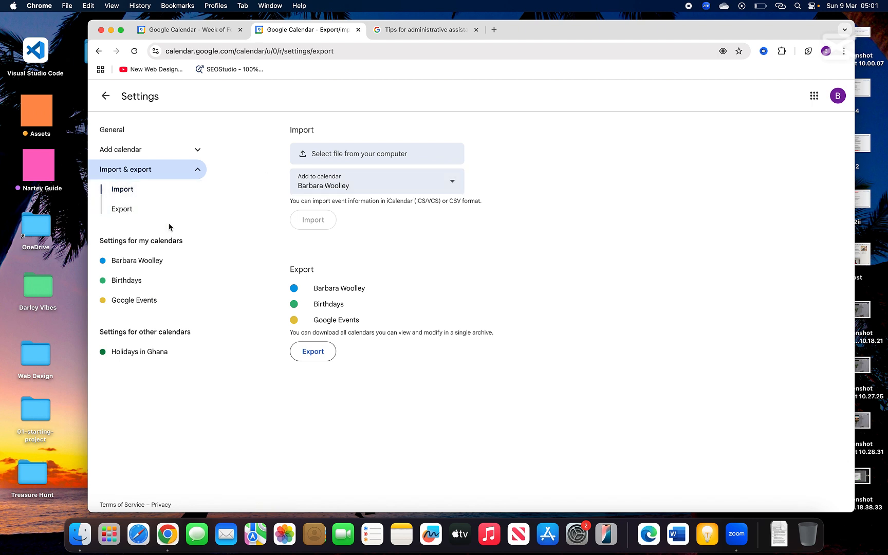
left_click(197, 170)
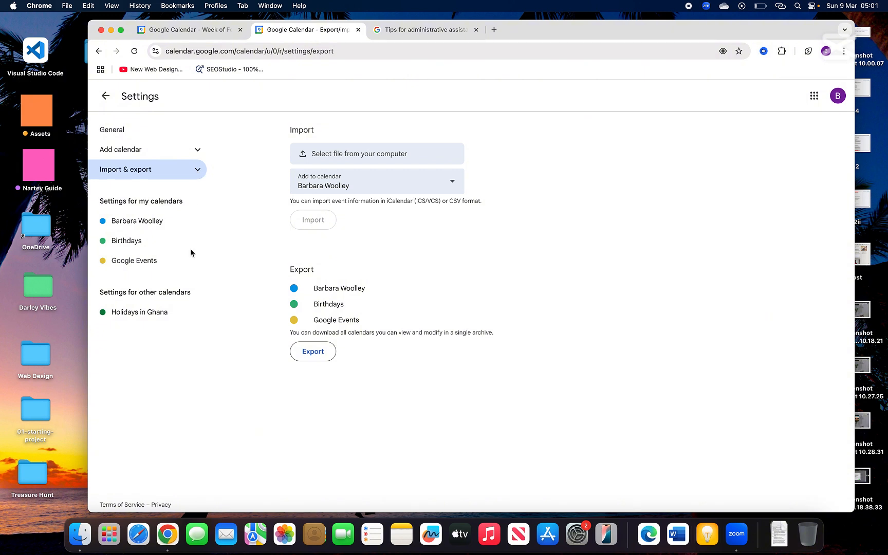
left_click(109, 102)
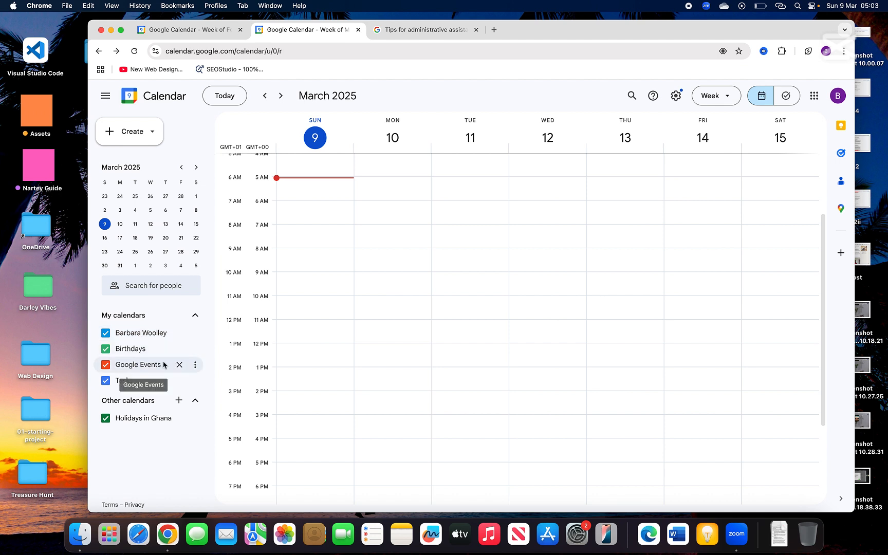
Step: Change the color of the Google Events calendar to Radicchio
left_click(195, 365)
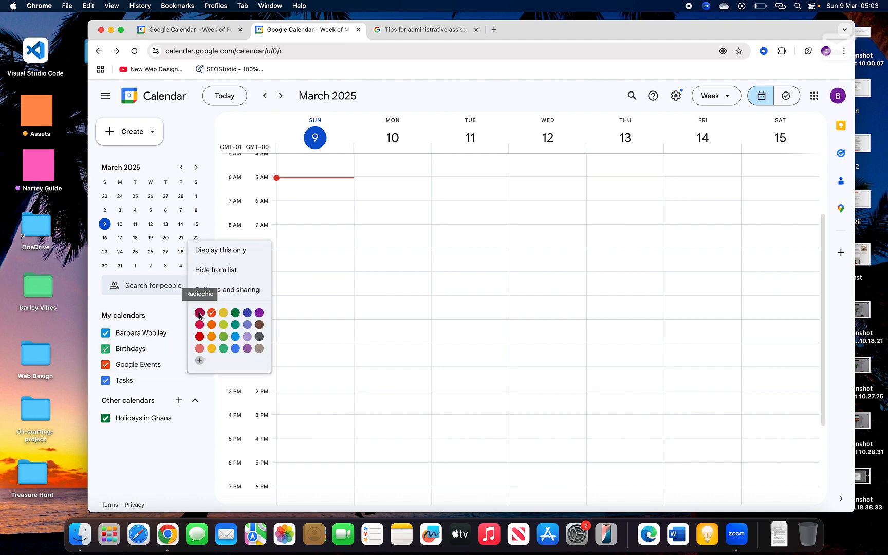
left_click(200, 313)
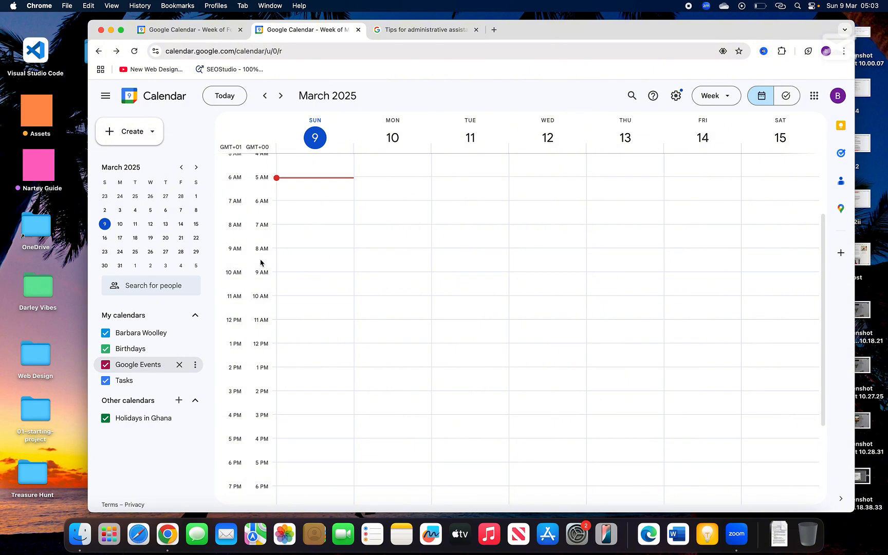
Step: Check the trash for deleted events in the personal calendar and in Google Events, and return to the weekly view
left_click(677, 96)
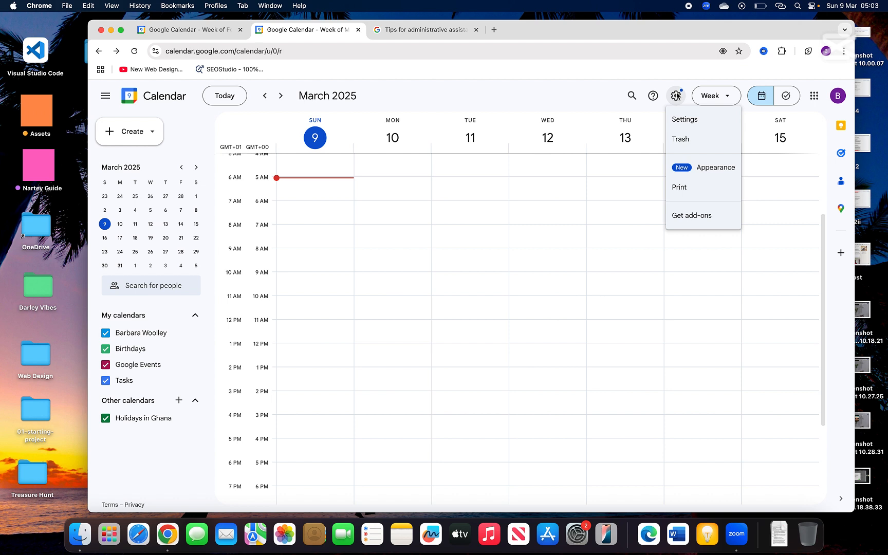
left_click(689, 140)
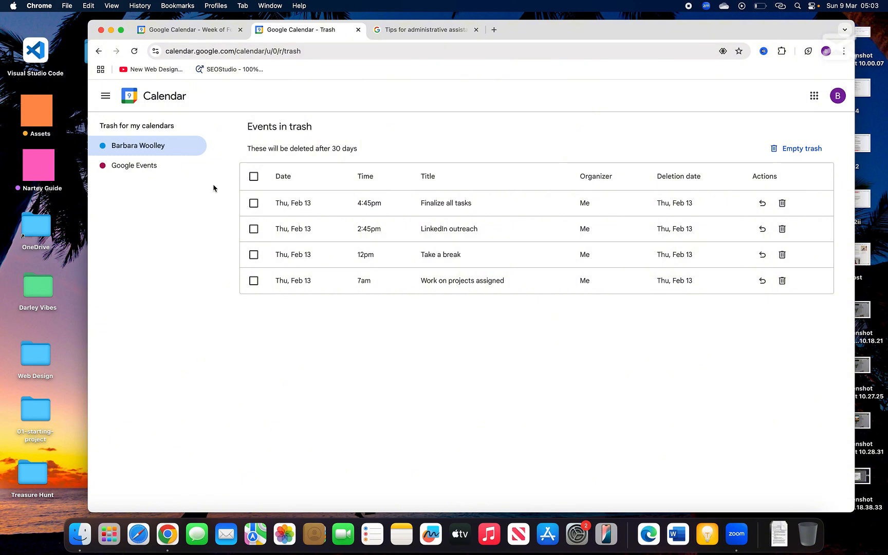
left_click(155, 171)
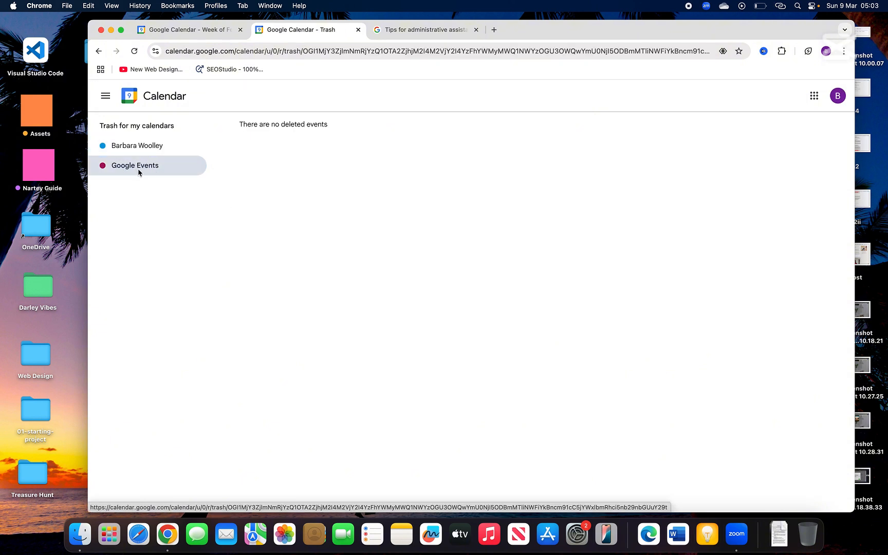
left_click(159, 145)
left_click(99, 51)
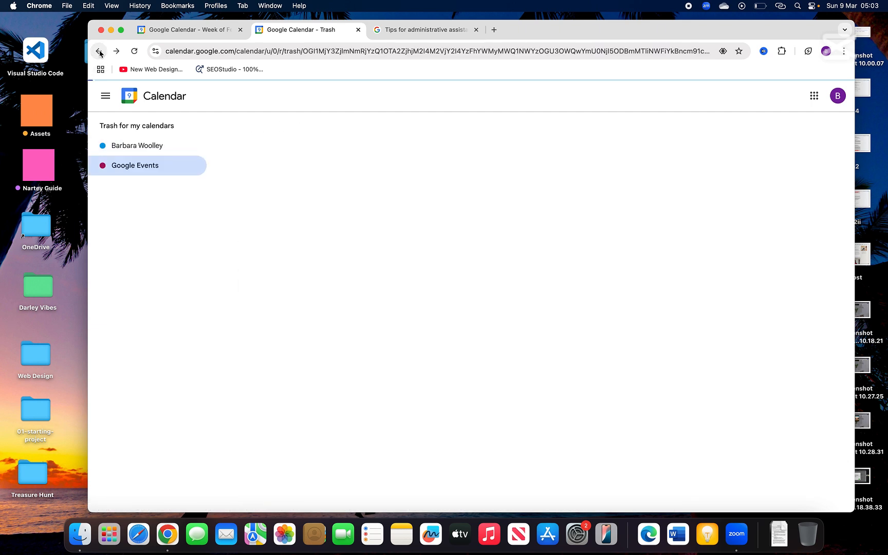
left_click(99, 52)
left_click(99, 52)
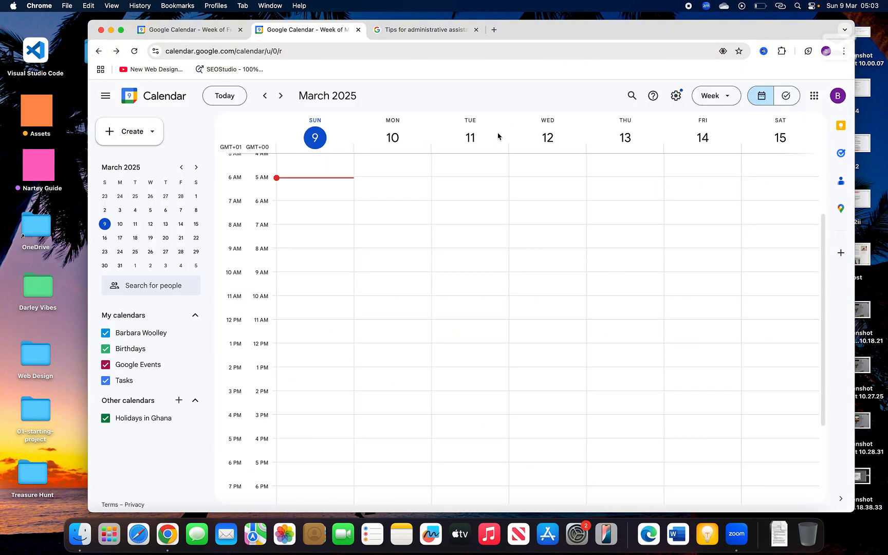
Step: Preview the Dark theme in the Appearance settings, and switch the theme back to Light
left_click(676, 97)
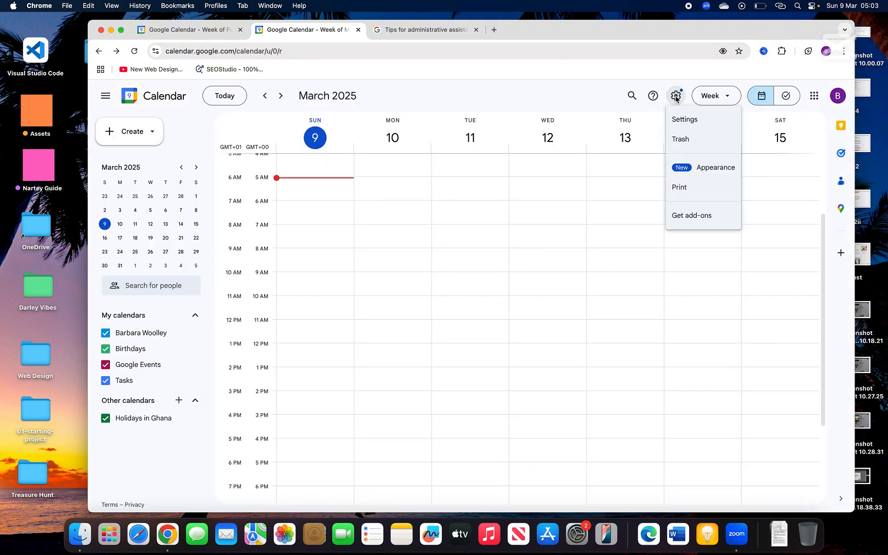
left_click(704, 171)
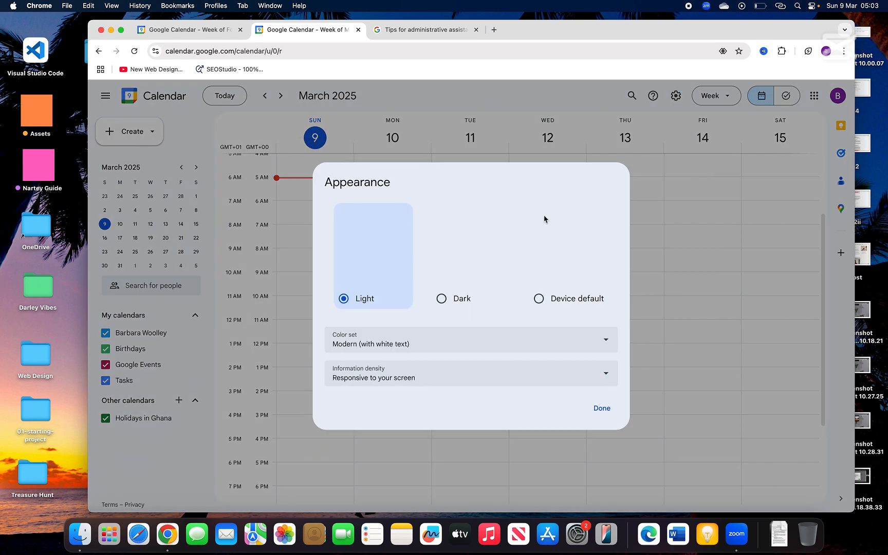
left_click(442, 299)
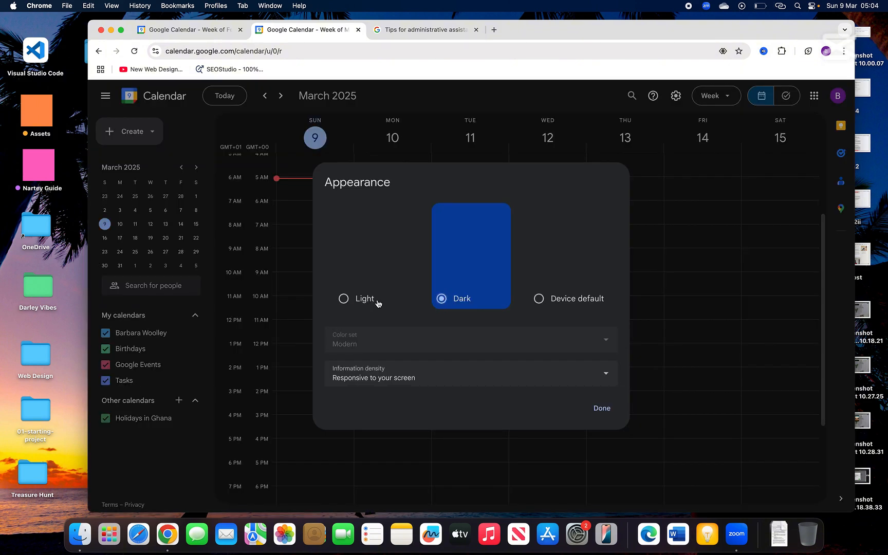
left_click(343, 298)
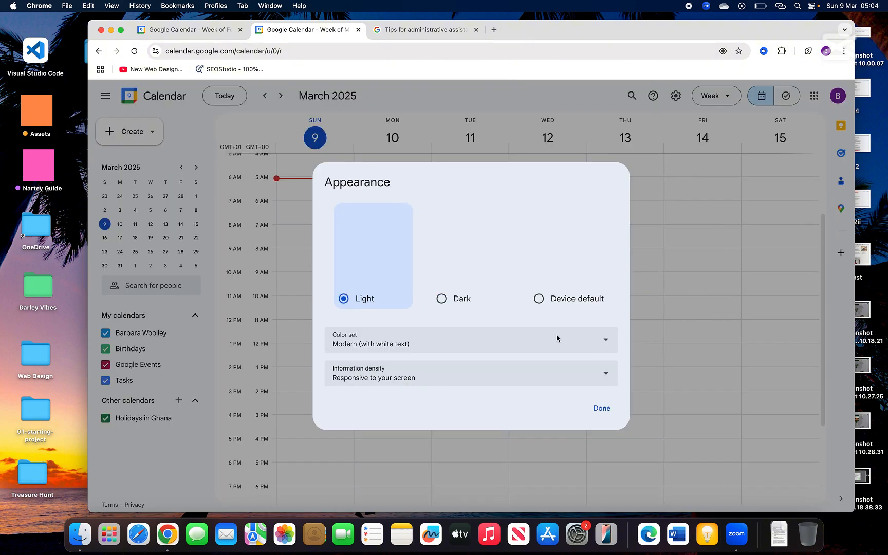
Step: Preview the Device default and Dark themes in the Appearance settings, and return to the Light theme
left_click(539, 299)
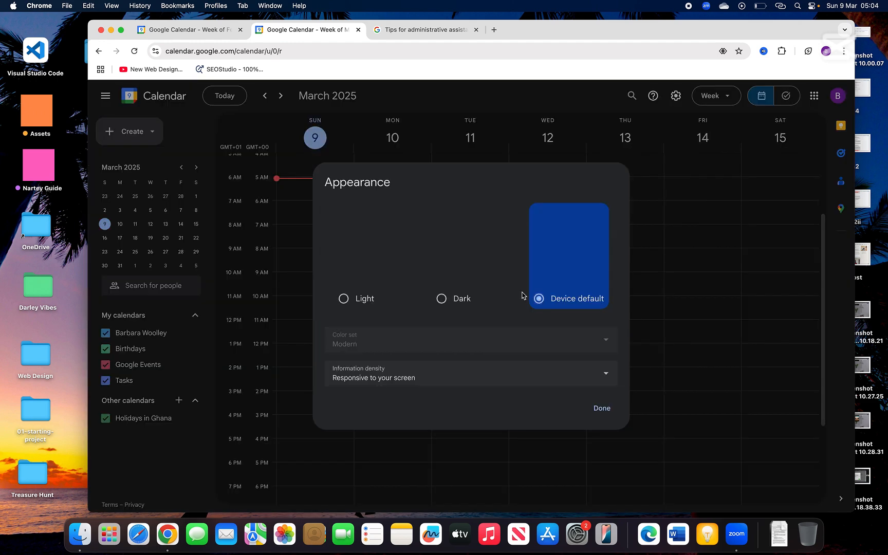
left_click(443, 299)
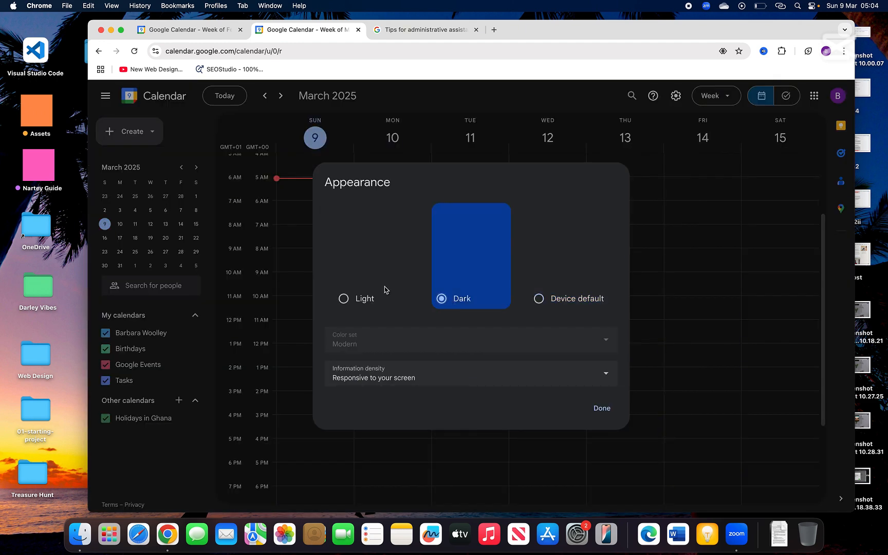
left_click(344, 298)
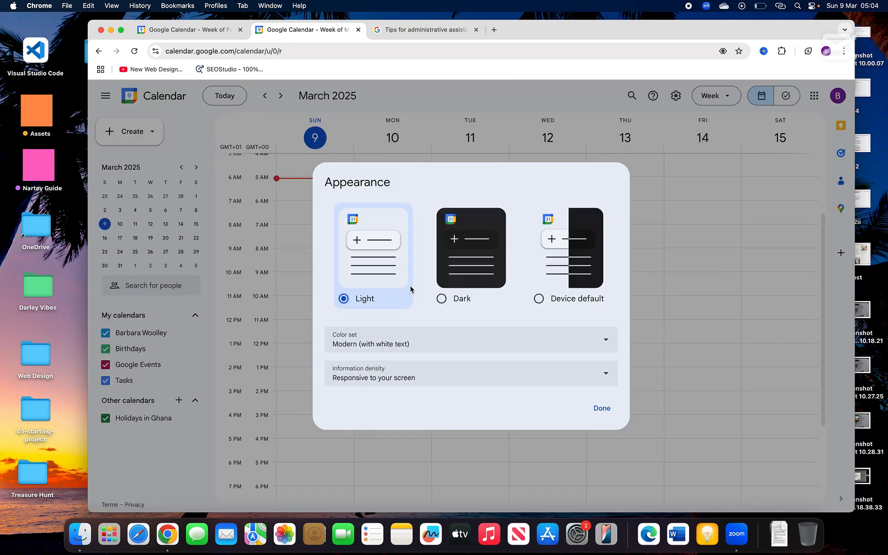
Step: Try the Classic (with black text) color set, check the information density options, and restore the Modern (with white text) color set
left_click(606, 343)
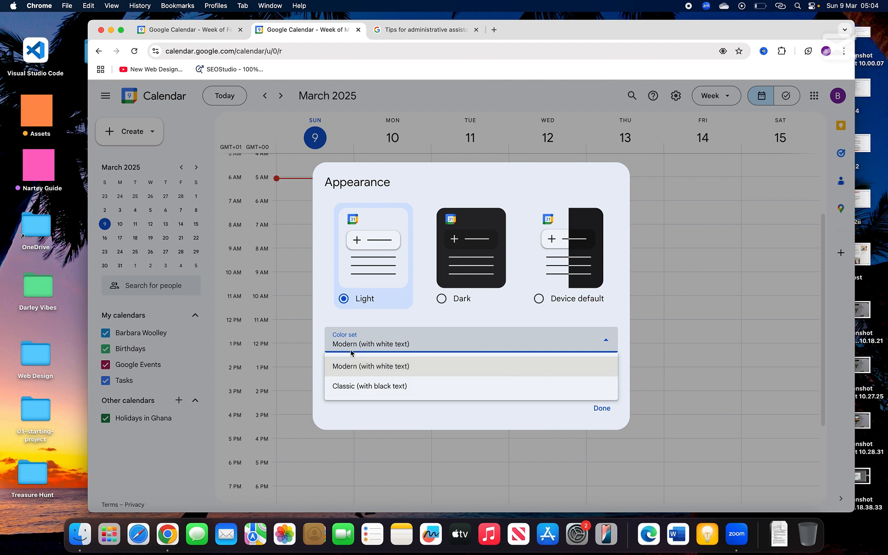
left_click(392, 392)
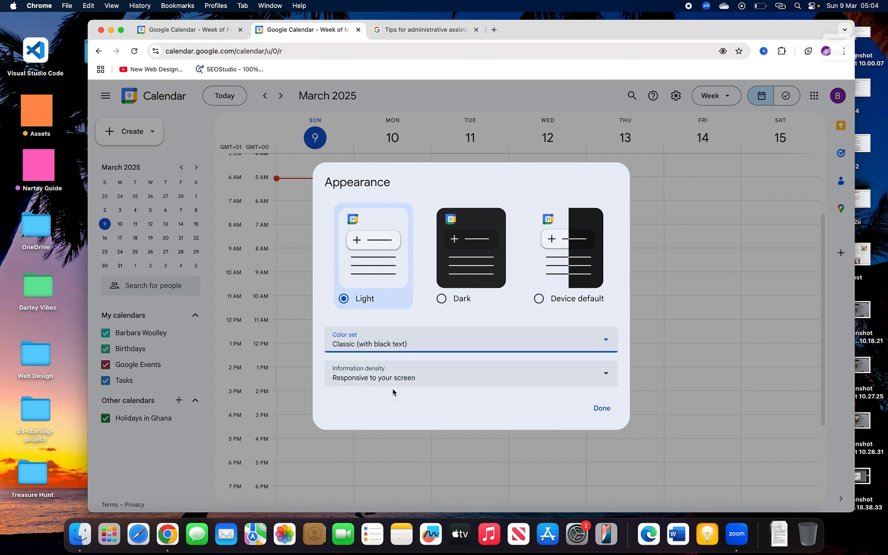
left_click(606, 377)
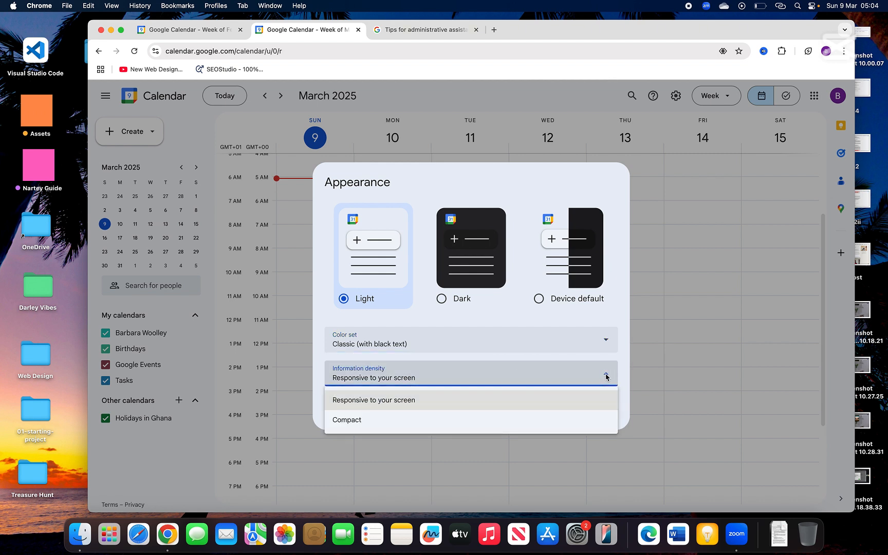
left_click(606, 377)
left_click(607, 342)
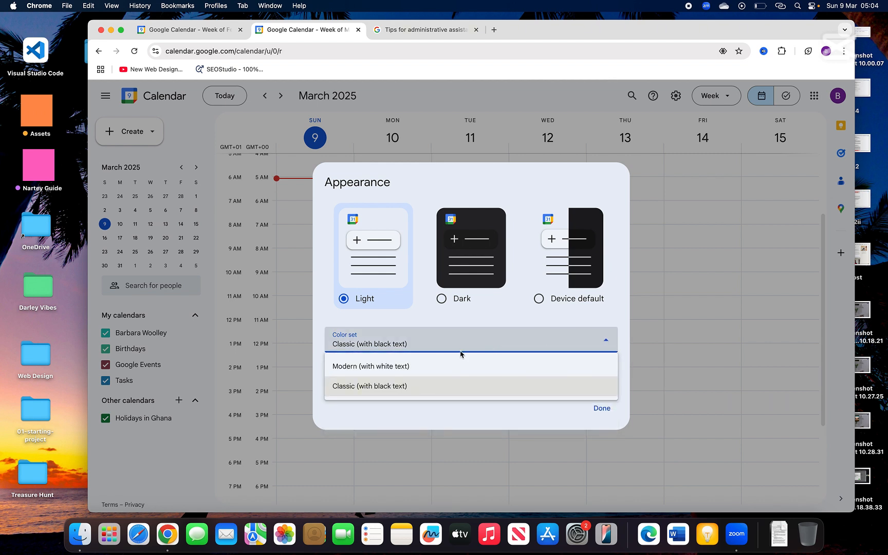
left_click(409, 367)
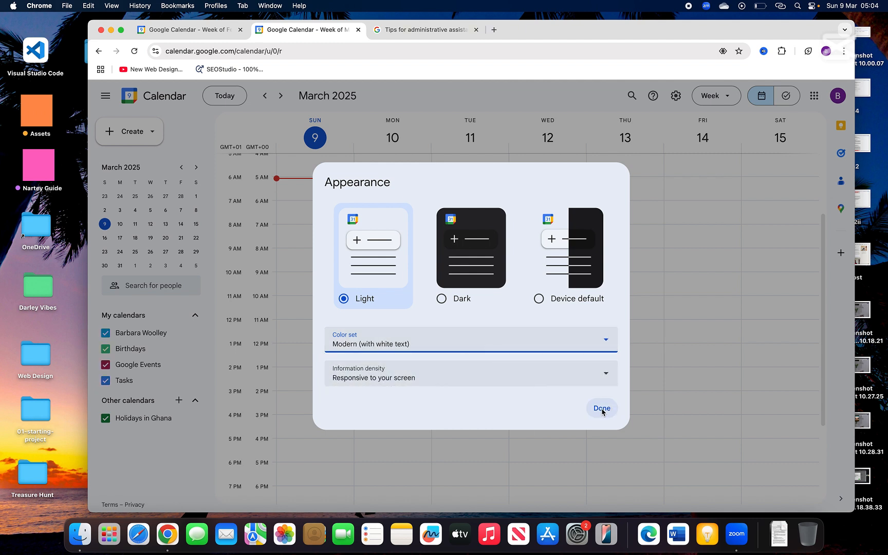
Step: Apply the Dark theme to the calendar and close the Appearance settings
left_click(443, 298)
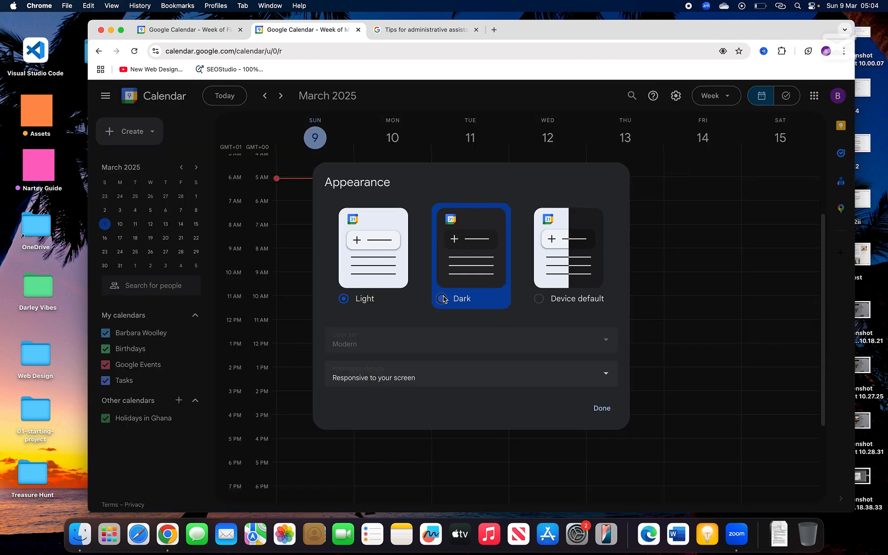
left_click(602, 409)
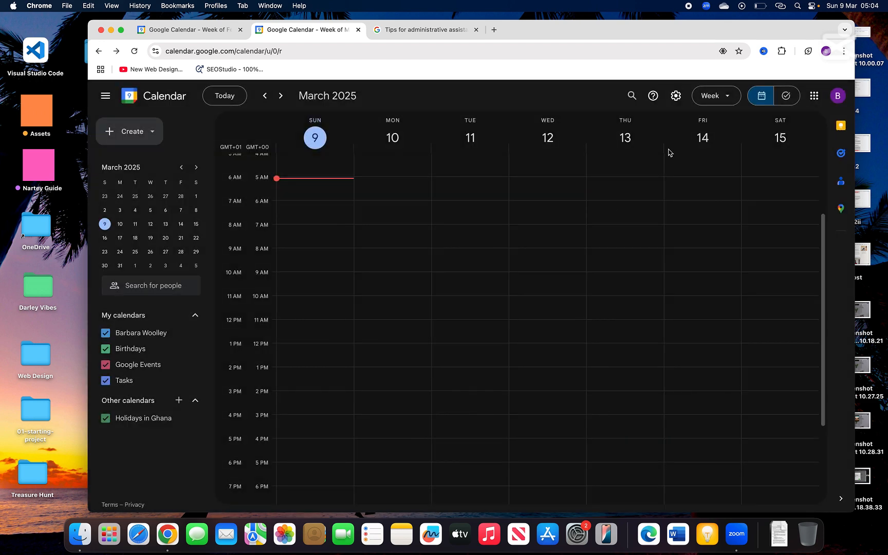
Step: Open the add-ons marketplace and browse its app categories from Work from everywhere to Works with Calendar
left_click(676, 96)
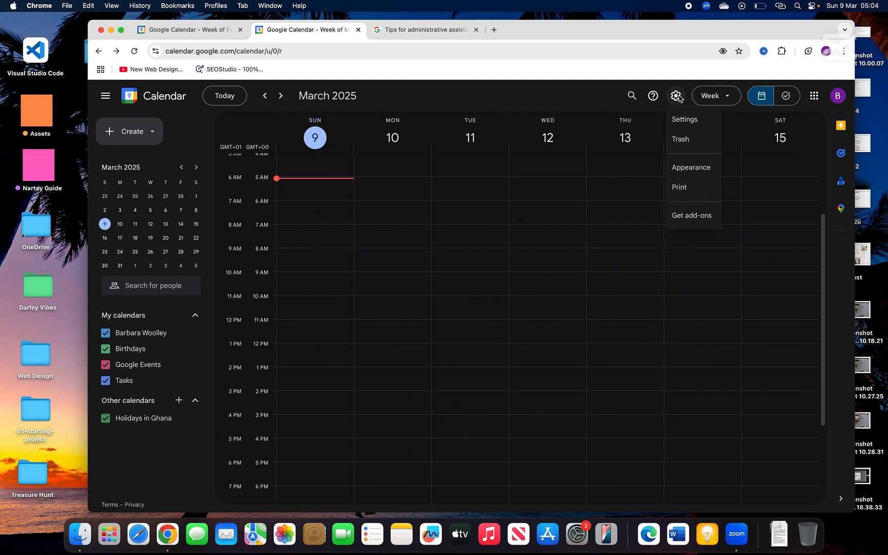
left_click(689, 215)
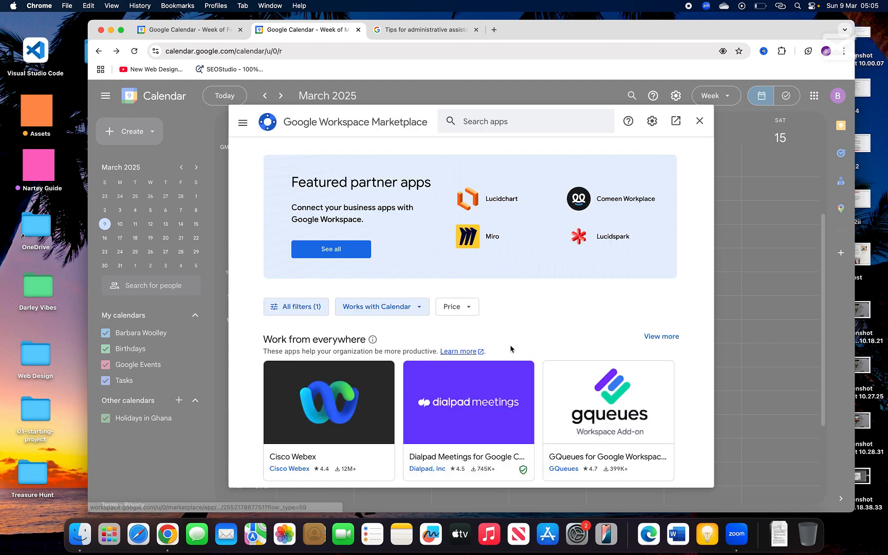
scroll(510, 349, "down", 4)
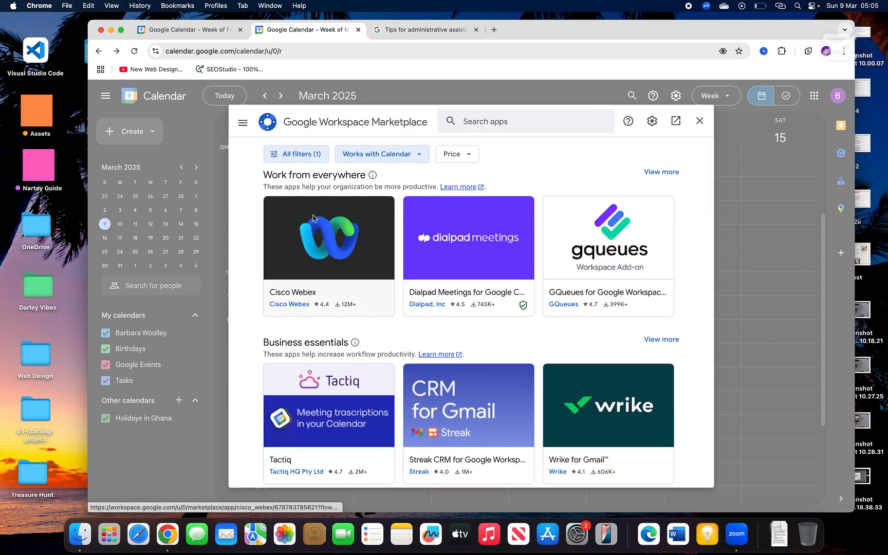
scroll(391, 266, "down", 2)
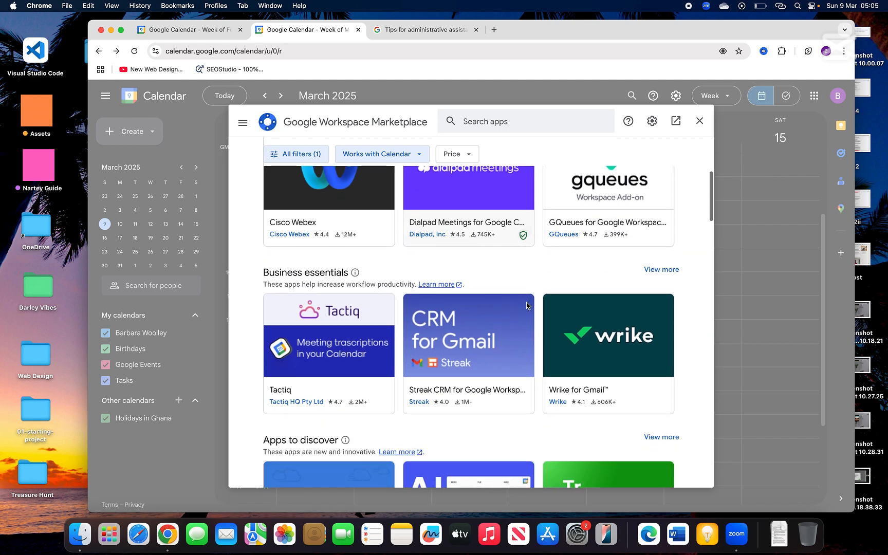
scroll(395, 381, "down", 6)
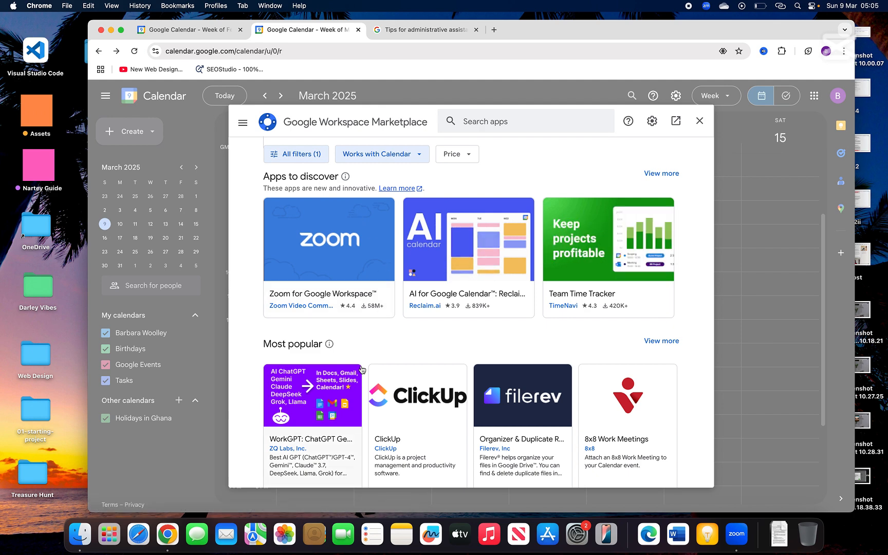
scroll(362, 370, "down", 3)
scroll(362, 369, "down", 2)
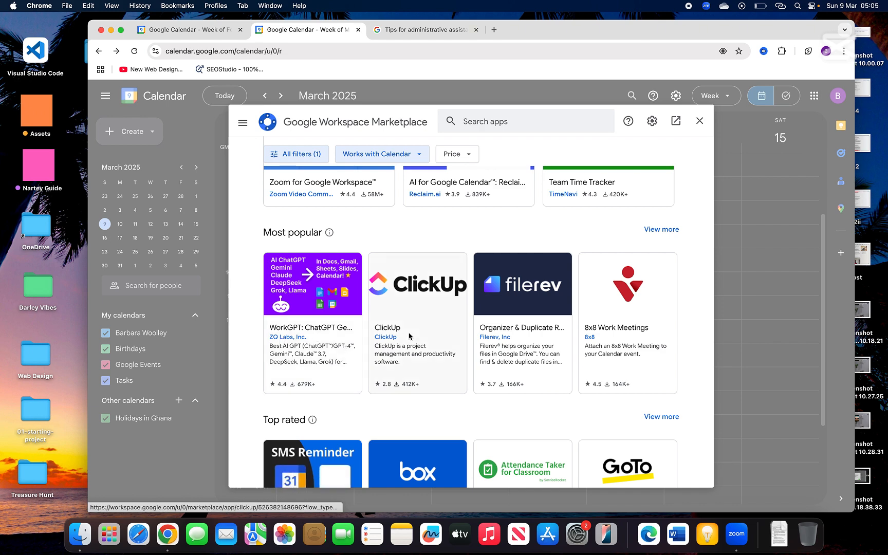
scroll(504, 403, "down", 1)
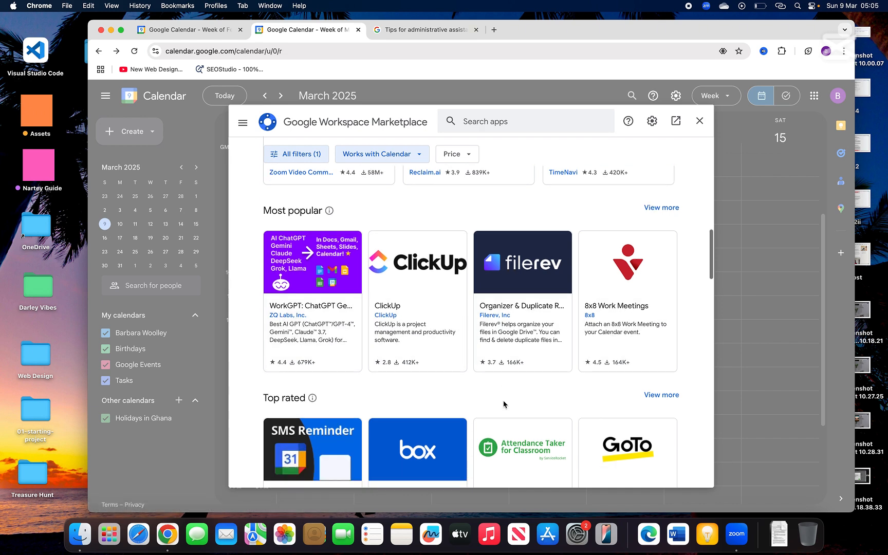
scroll(504, 404, "down", 5)
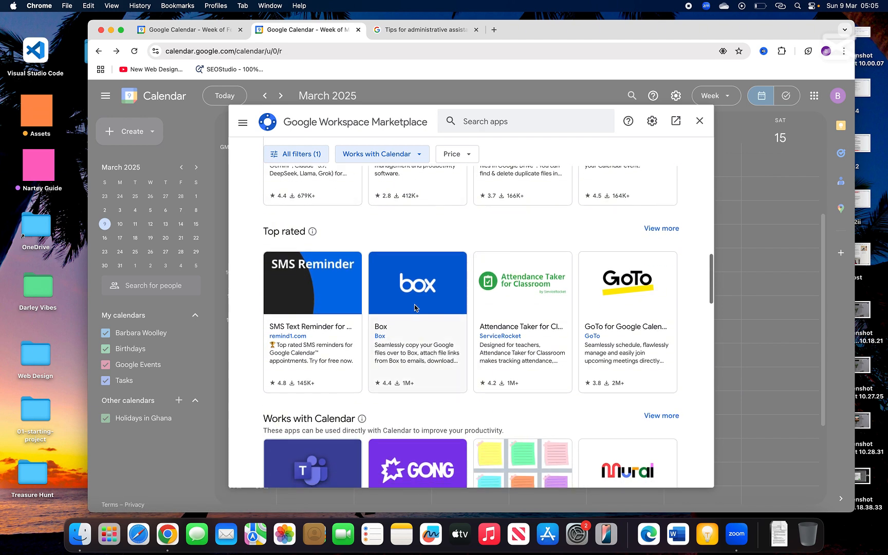
scroll(445, 377, "down", 5)
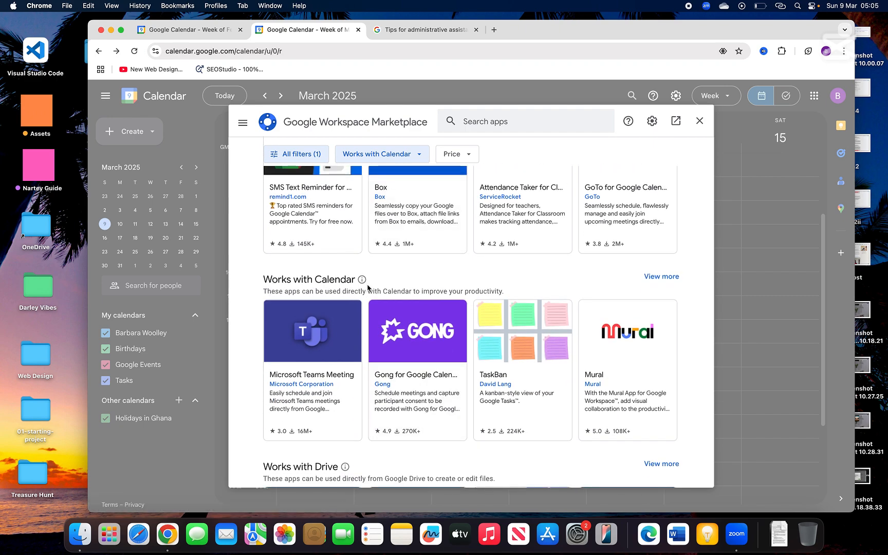
scroll(368, 288, "up", 10)
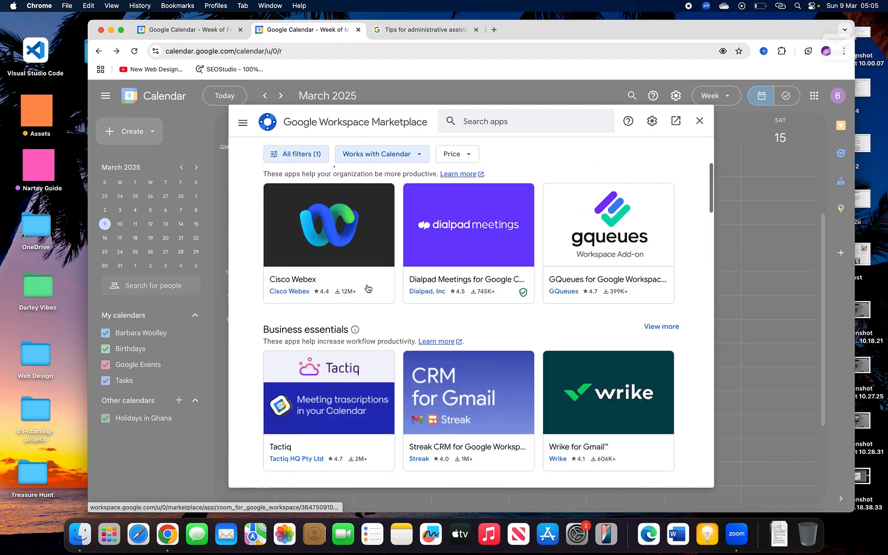
scroll(368, 289, "up", 5)
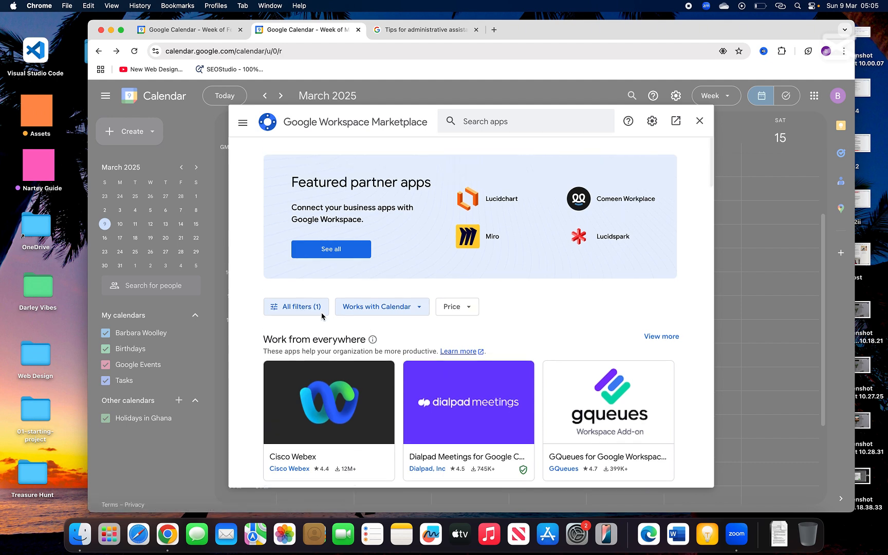
Step: Open the full list of apps in the Works with Calendar category and browse the available add-ons
scroll(406, 366, "down", 8)
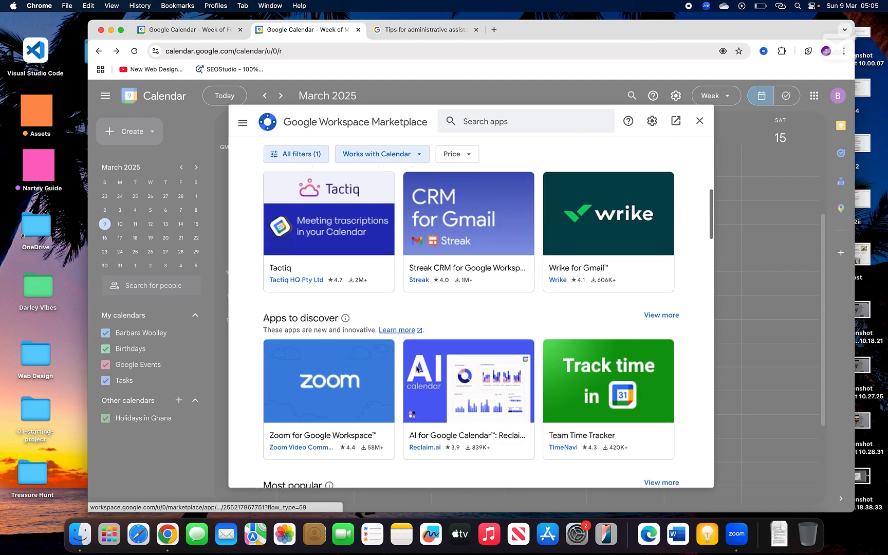
scroll(417, 369, "down", 6)
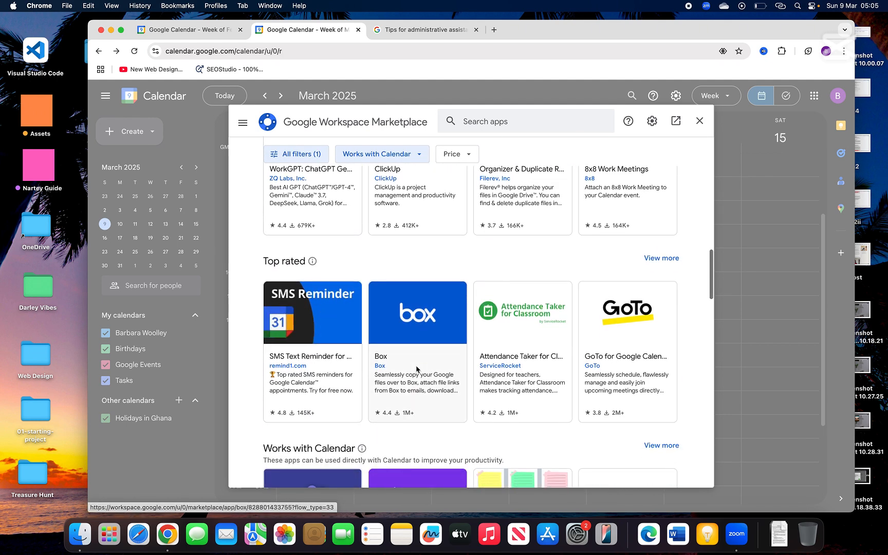
scroll(417, 369, "down", 3)
scroll(416, 369, "down", 2)
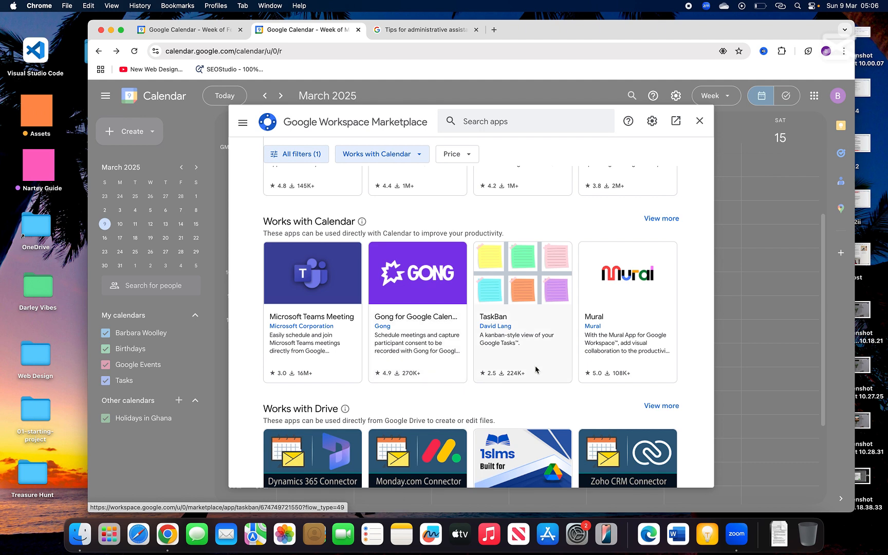
left_click(670, 222)
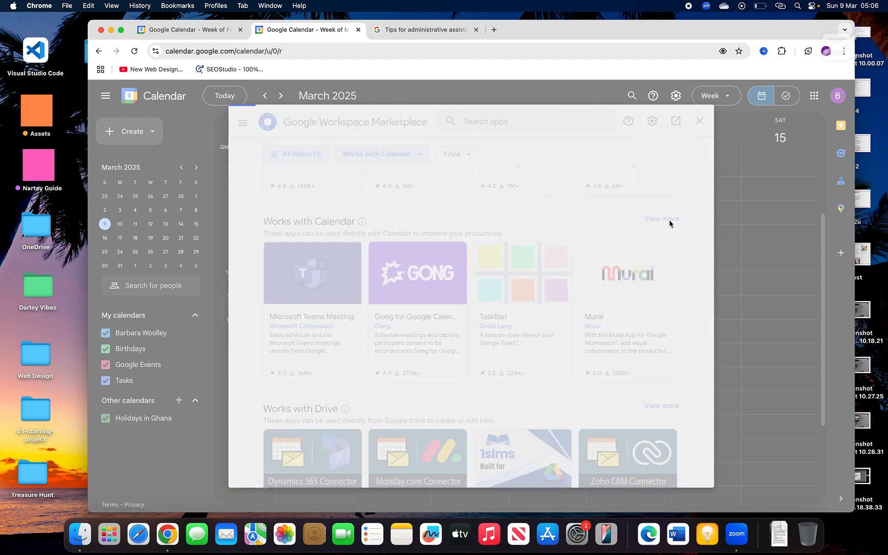
scroll(401, 341, "down", 5)
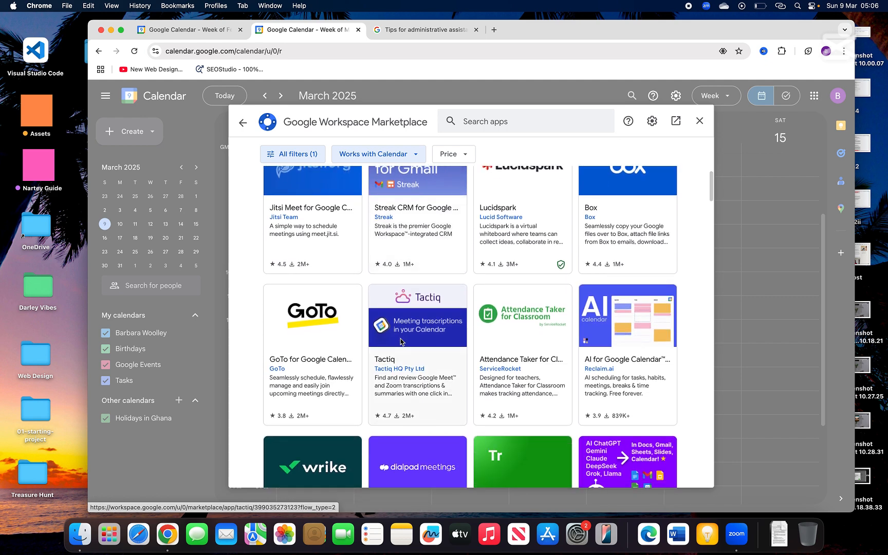
scroll(400, 341, "down", 6)
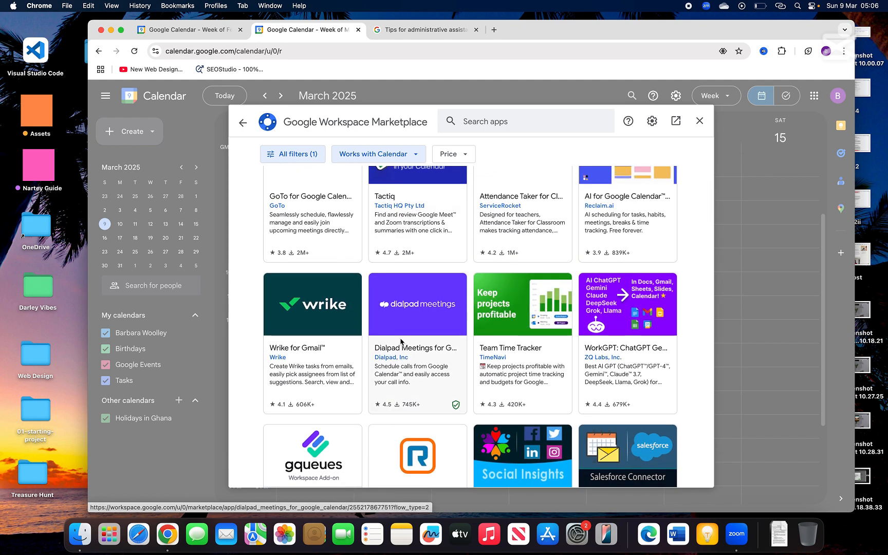
scroll(401, 341, "down", 2)
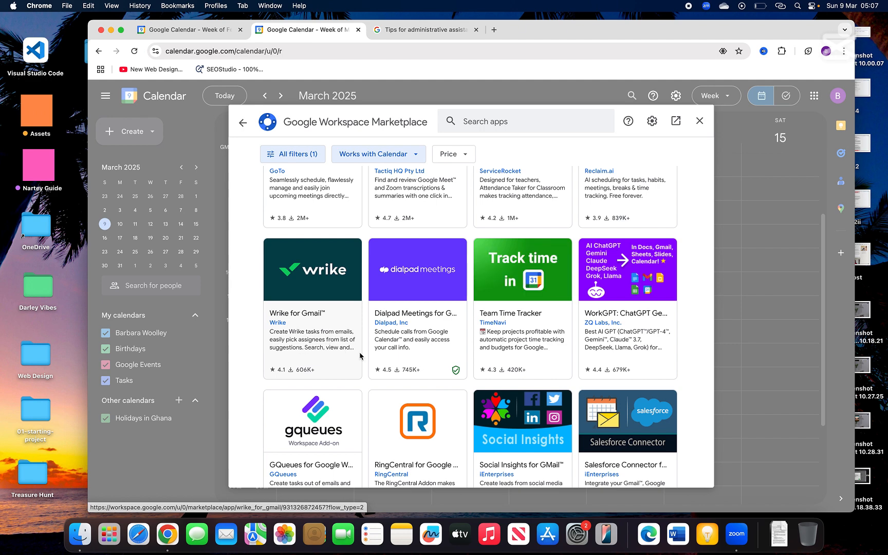
scroll(383, 386, "down", 1)
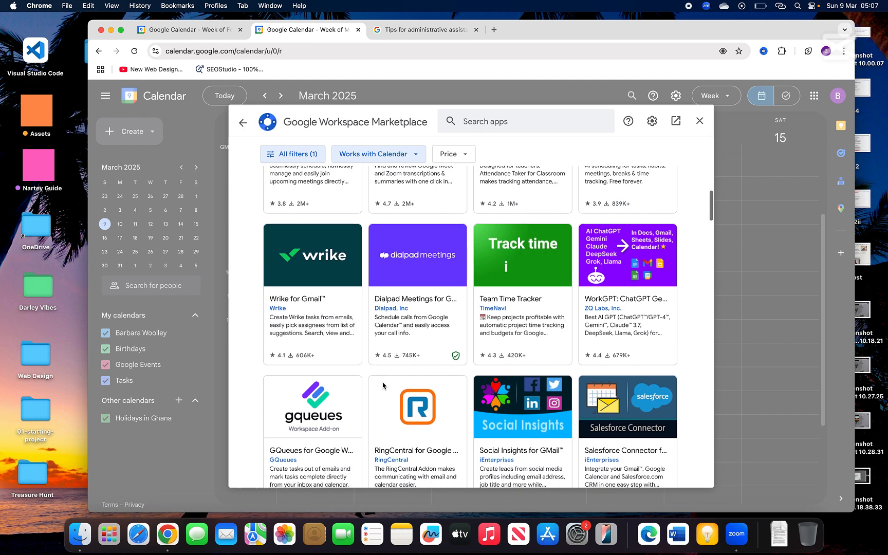
scroll(382, 385, "down", 1)
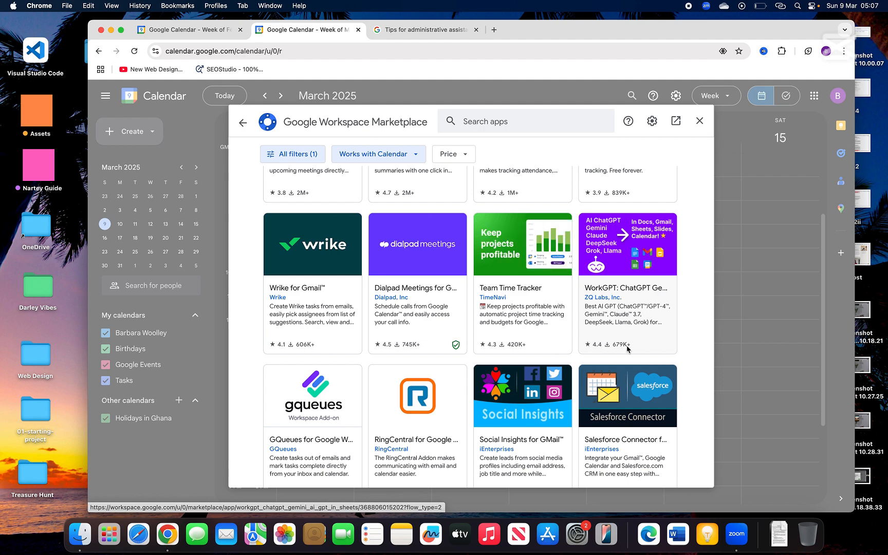
scroll(627, 349, "down", 3)
scroll(627, 349, "up", 4)
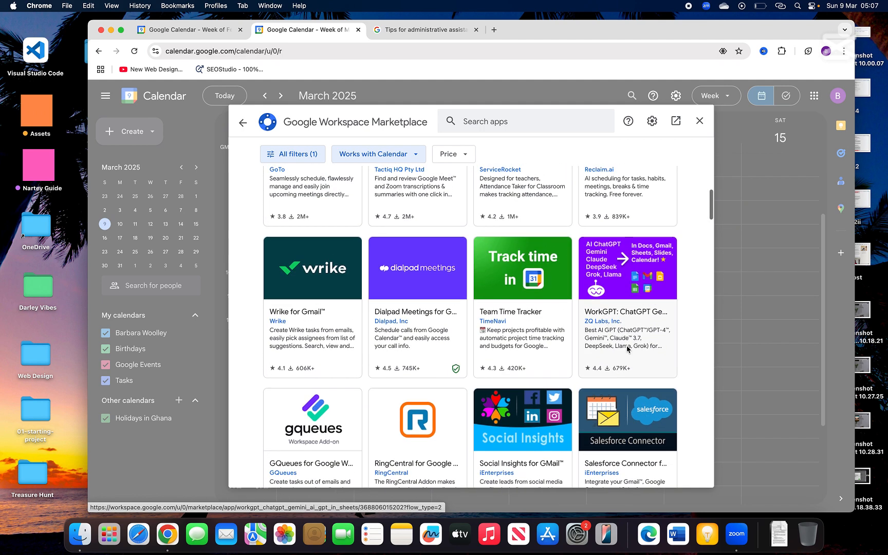
Step: Start installing the WorkGPT: ChatGPT add-on from the marketplace and choose the Google account for it
left_click(623, 301)
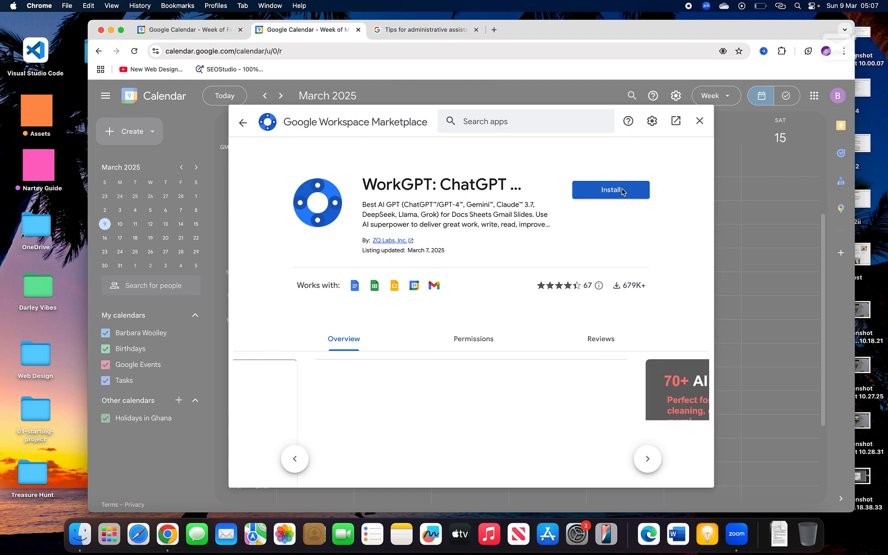
left_click(622, 192)
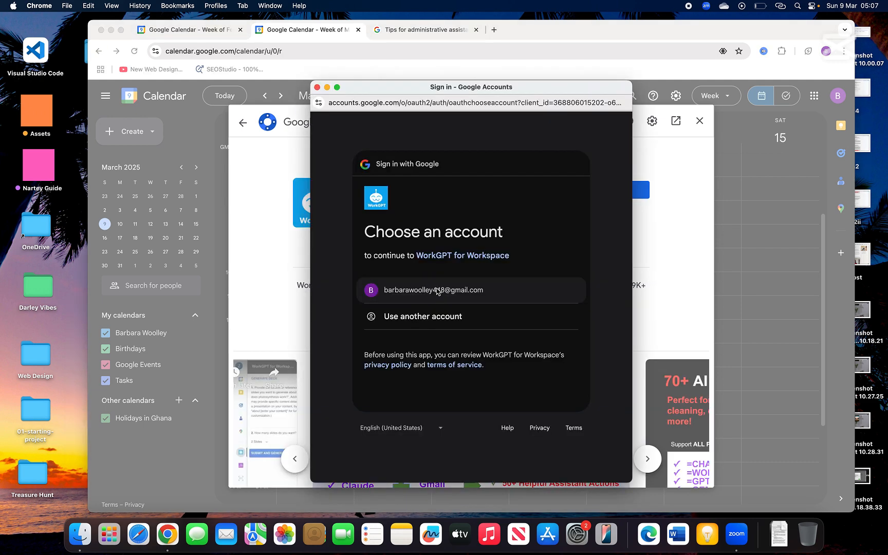
left_click(437, 290)
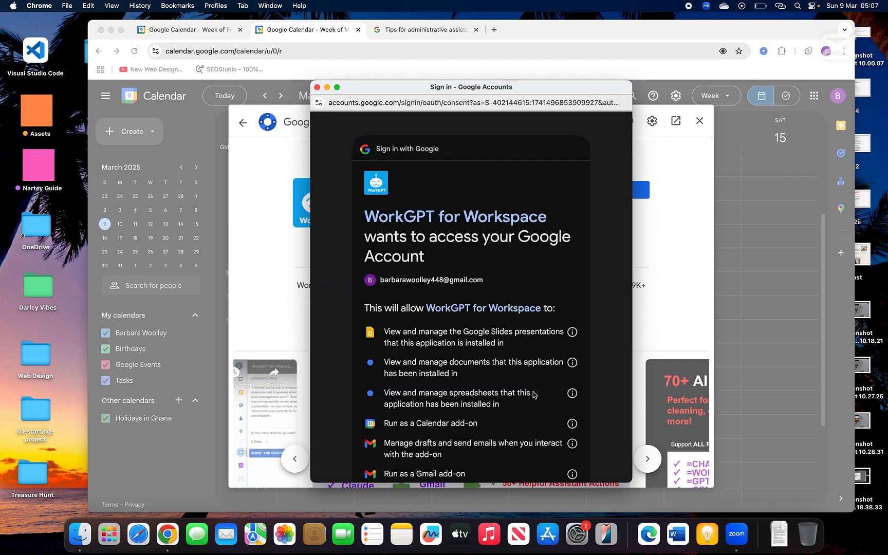
Step: Review the permissions WorkGPT for Workspace requests, allow the access and finish the installation
scroll(506, 344, "down", 5)
scroll(506, 343, "down", 3)
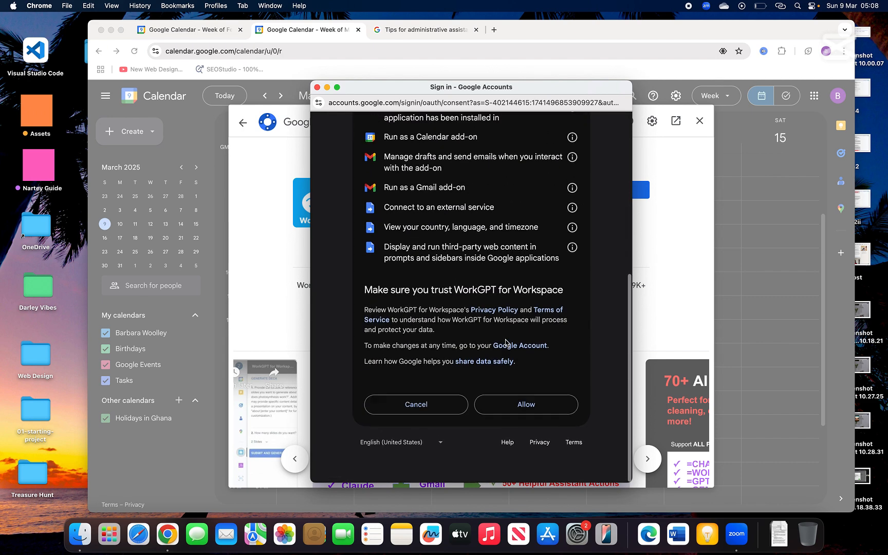
scroll(507, 344, "up", 5)
scroll(506, 340, "up", 1)
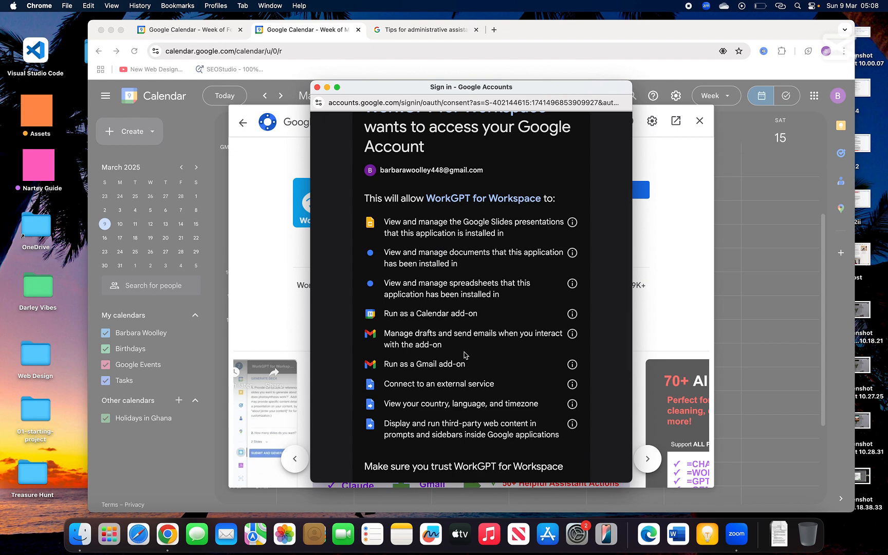
scroll(465, 354, "down", 5)
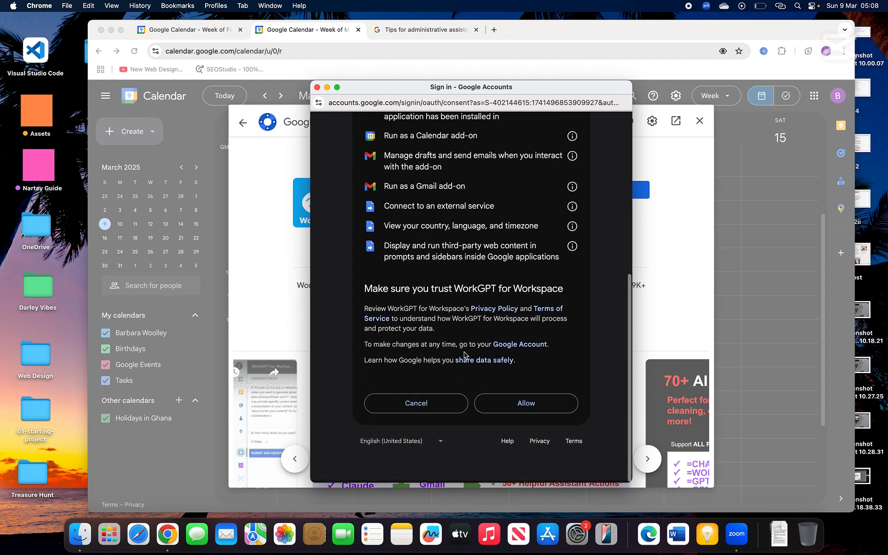
left_click(532, 410)
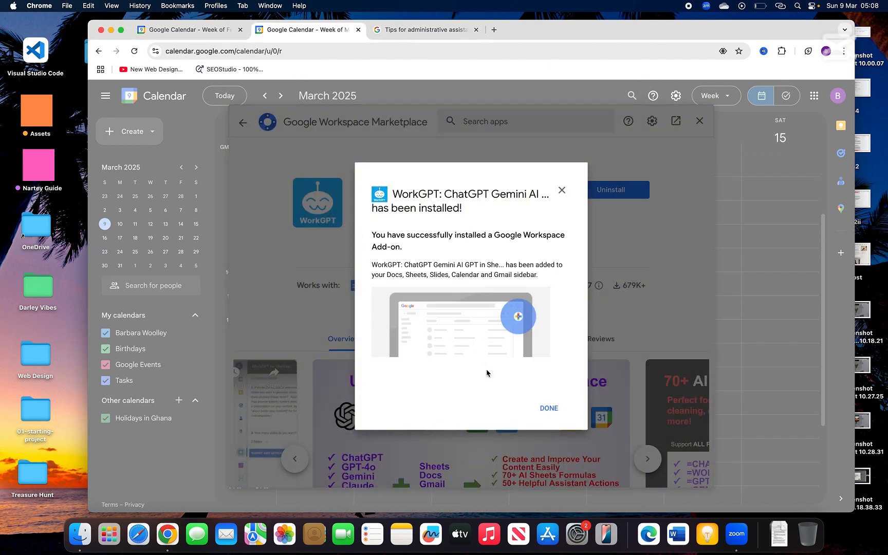
left_click(550, 407)
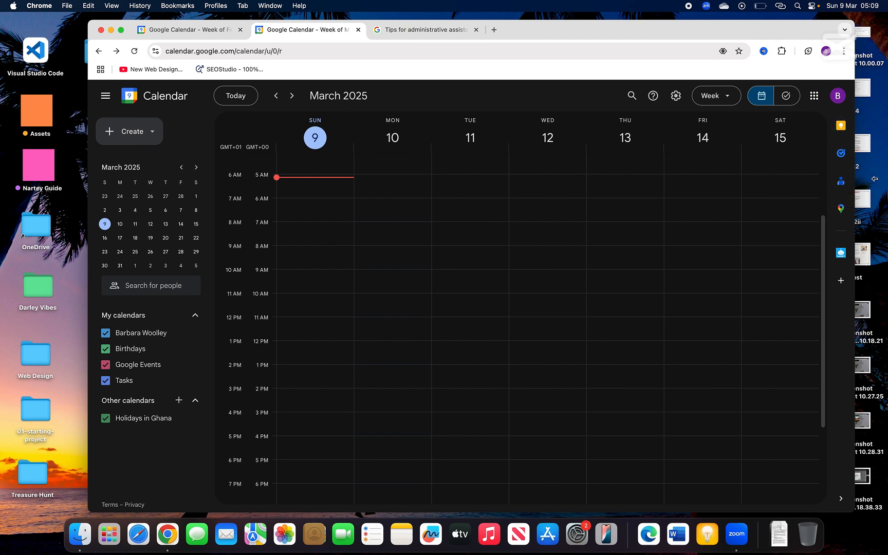
Step: Widen the browser window slightly and open the WorkGPT for Workspace add-on to look over its options
left_click_drag(874, 178, 864, 188)
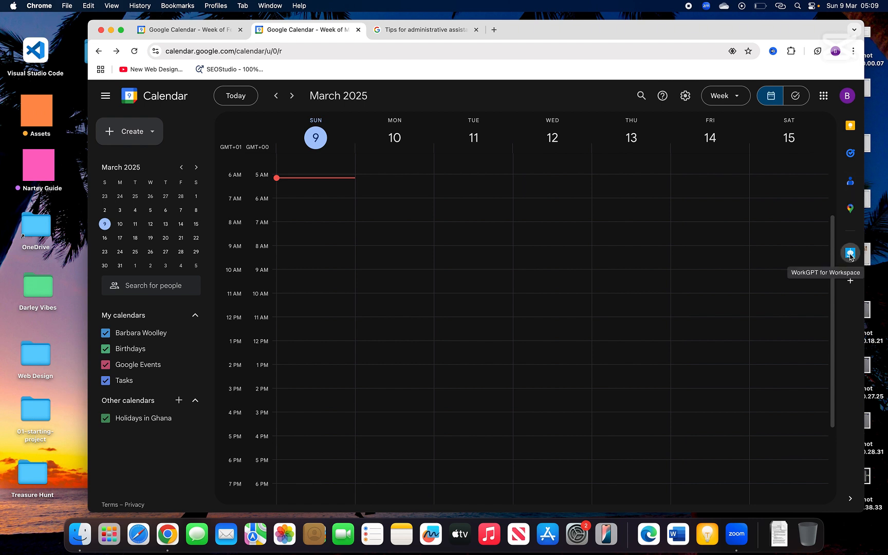
left_click(851, 253)
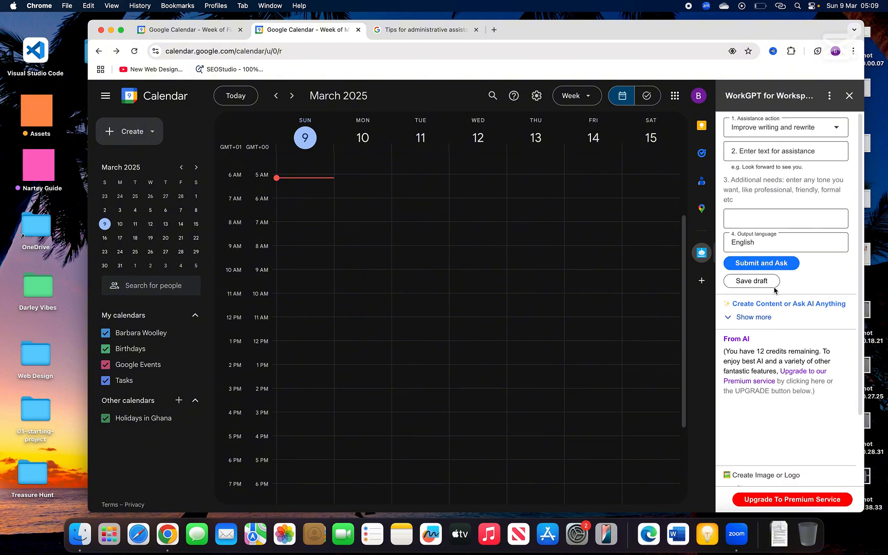
scroll(776, 294, "down", 3)
scroll(776, 294, "up", 2)
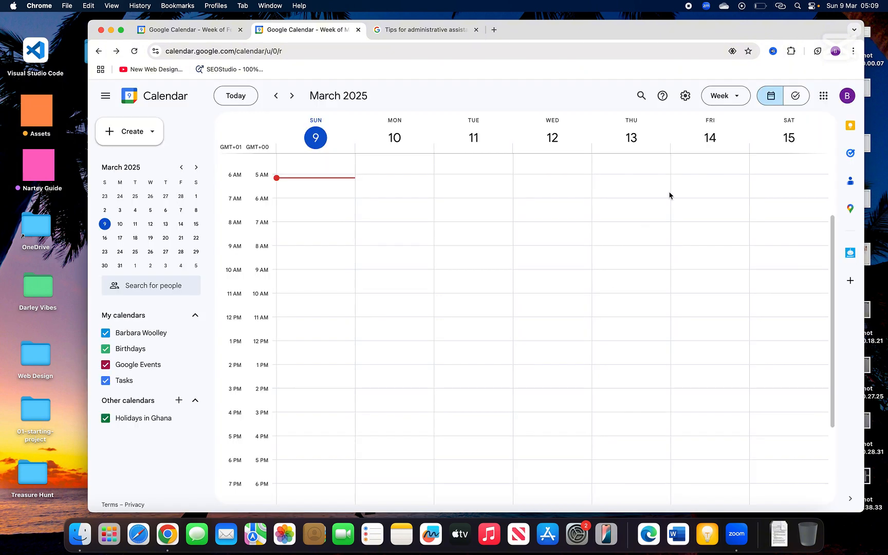
left_click(688, 96)
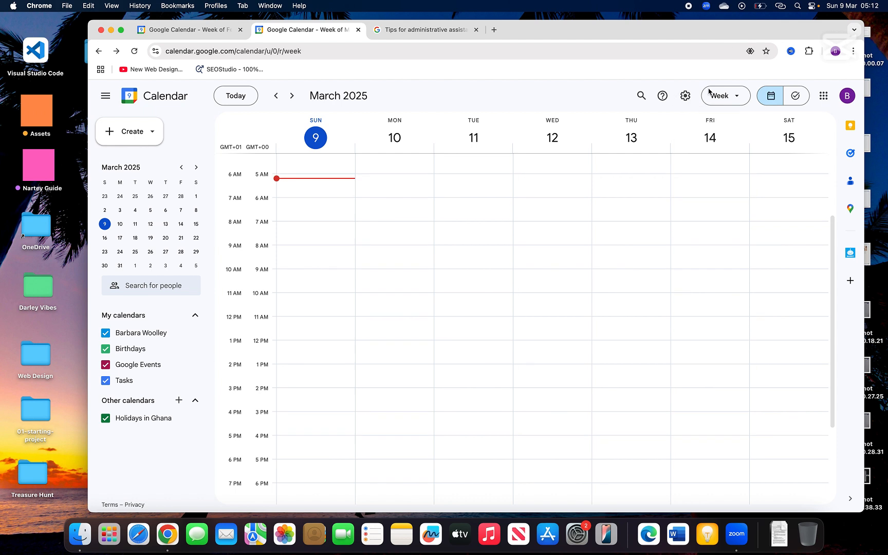
Step: Preview the calendar in Day, Week and Month views, then return to the Week view
left_click(734, 100)
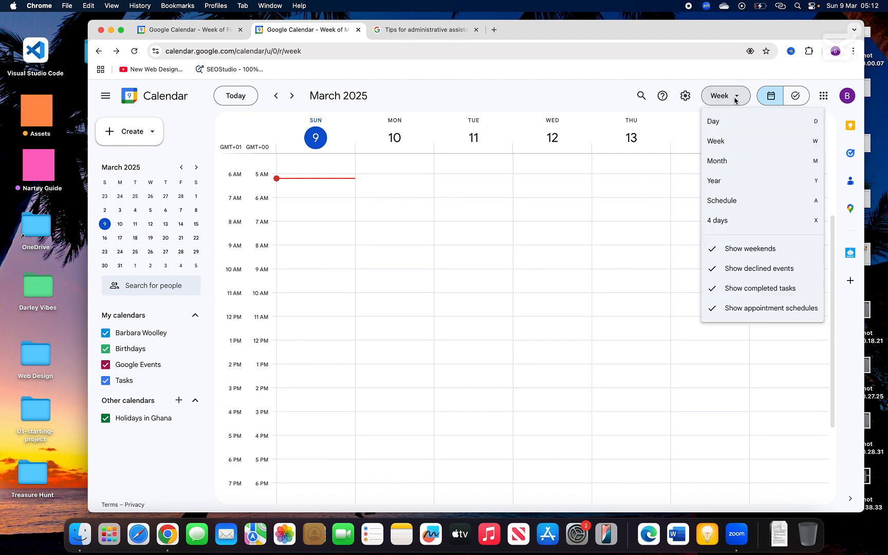
left_click(726, 123)
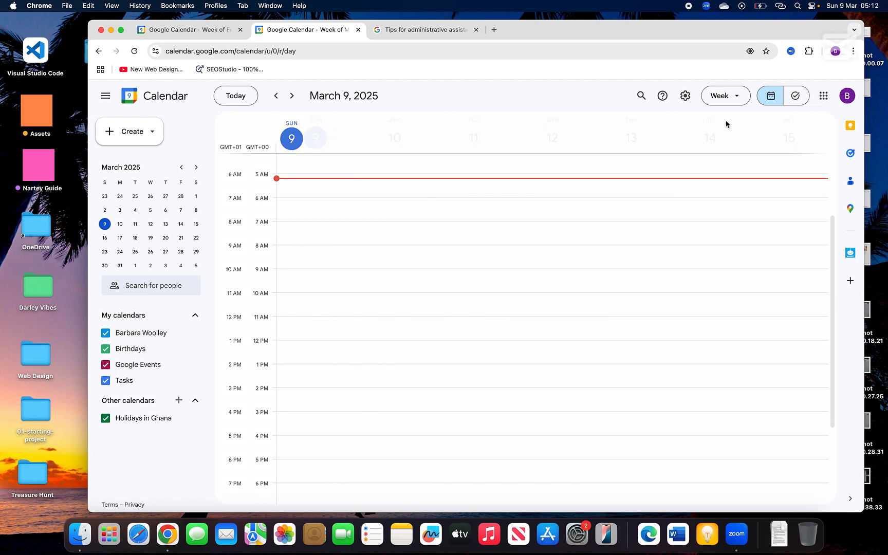
left_click(735, 99)
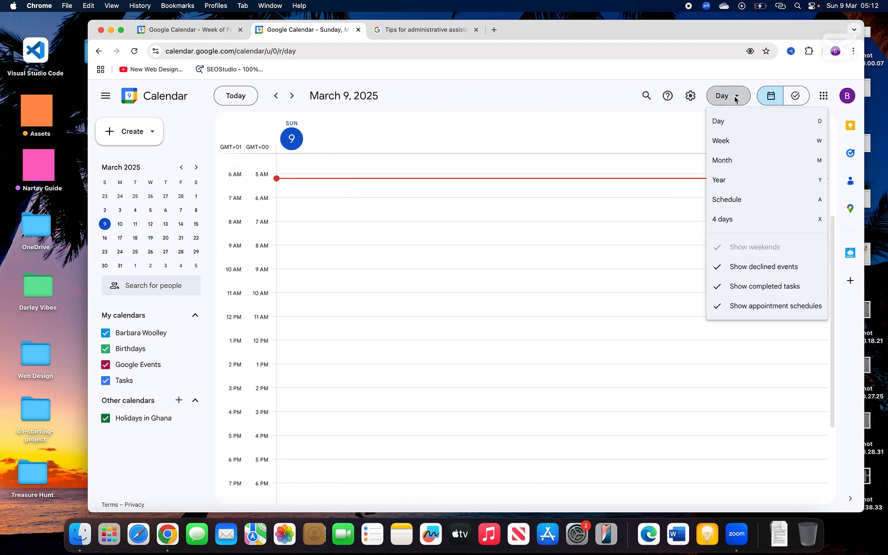
left_click(725, 141)
left_click(736, 103)
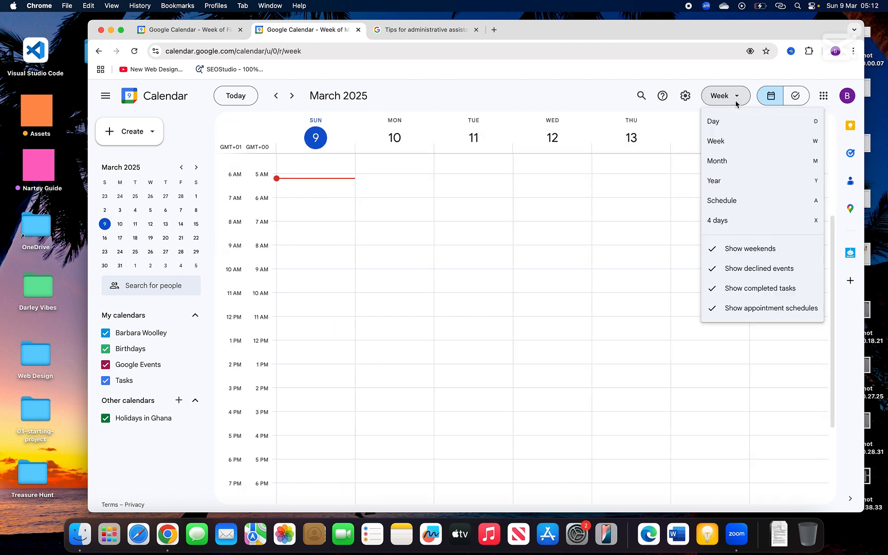
left_click(728, 161)
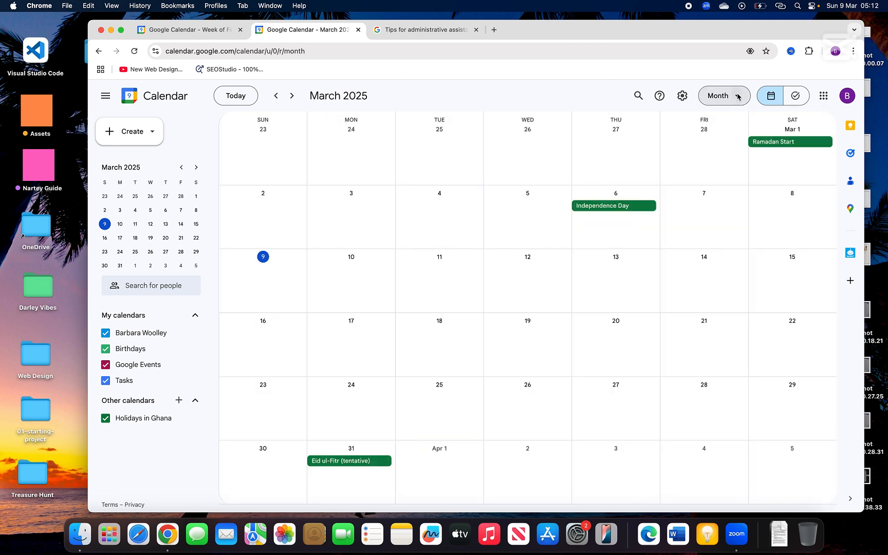
left_click(738, 98)
left_click(725, 148)
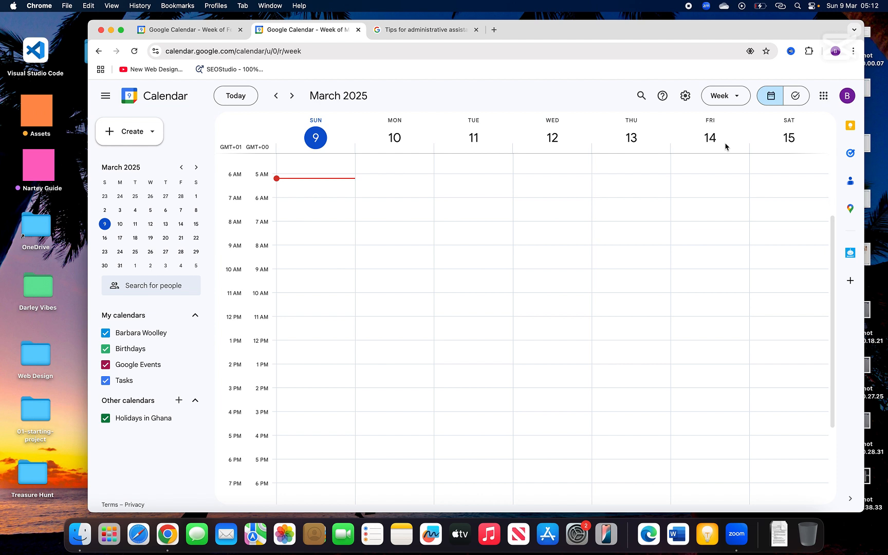
Step: Switch to the Tasks view and add the task "Learn google calendar" to My Tasks with the date Today
left_click(796, 96)
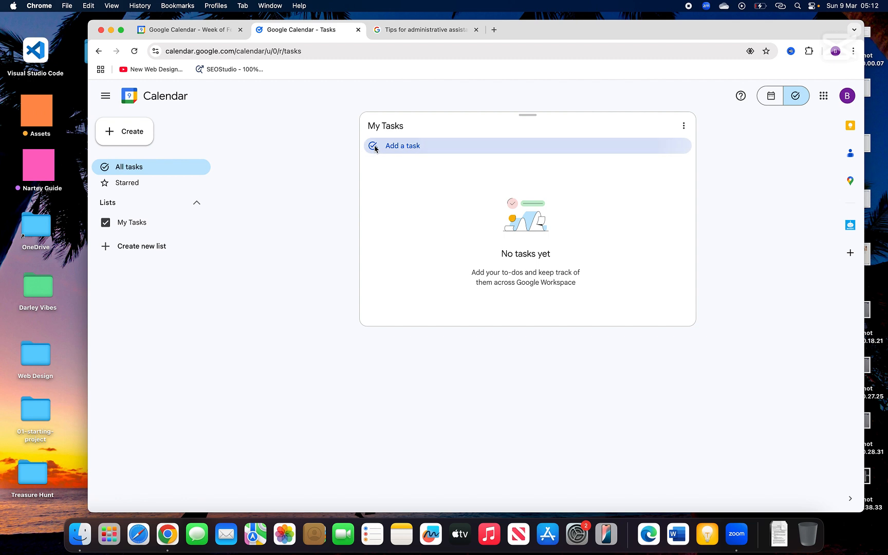
left_click(375, 147)
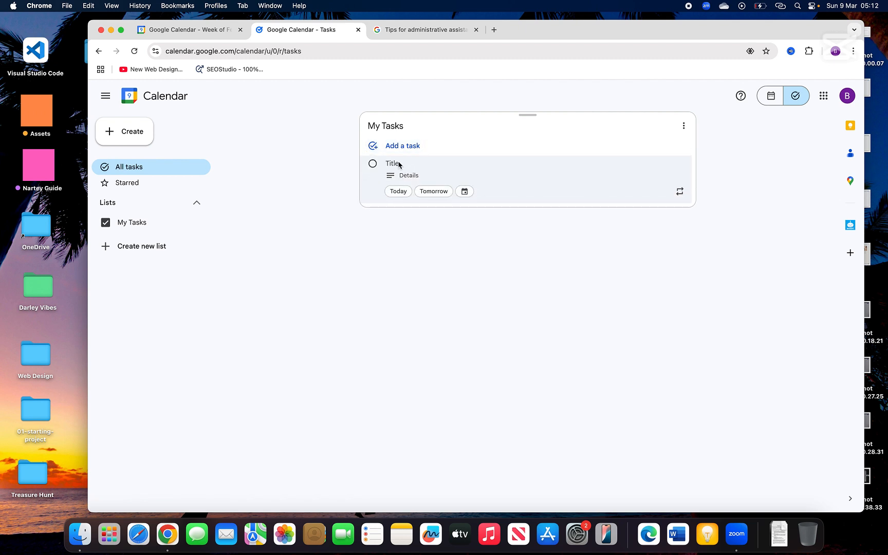
type("Learn google calendarning")
left_click(397, 191)
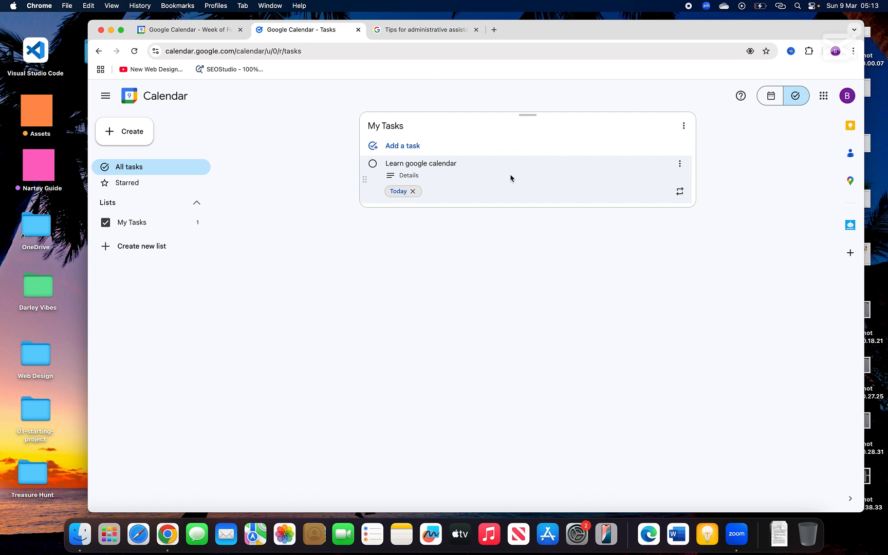
Step: Add the subtask "learn about settings" under "Learn google calendar" with the date Tomorrow
left_click(679, 164)
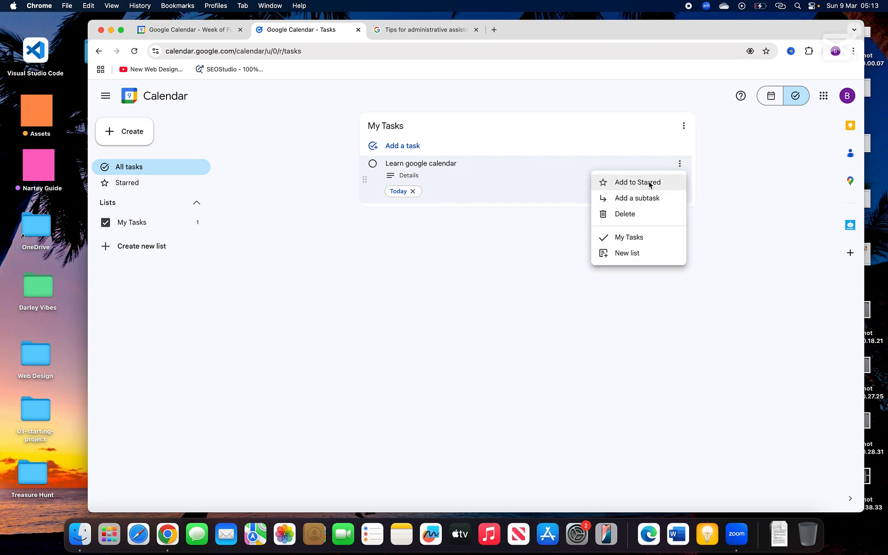
left_click(626, 200)
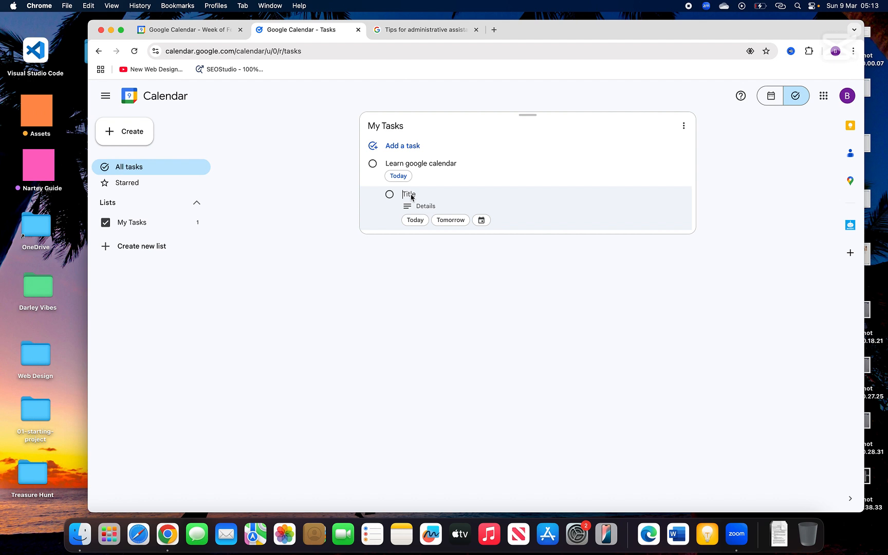
type("learn about settings")
left_click(455, 220)
left_click(417, 272)
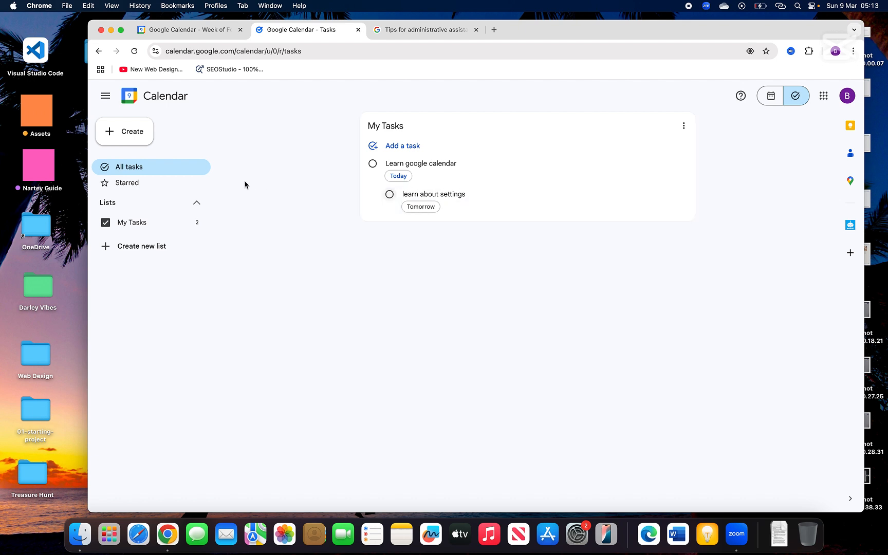
Step: Create a new task titled "Learn google calendar" and set its time to 6:00 AM
left_click(129, 133)
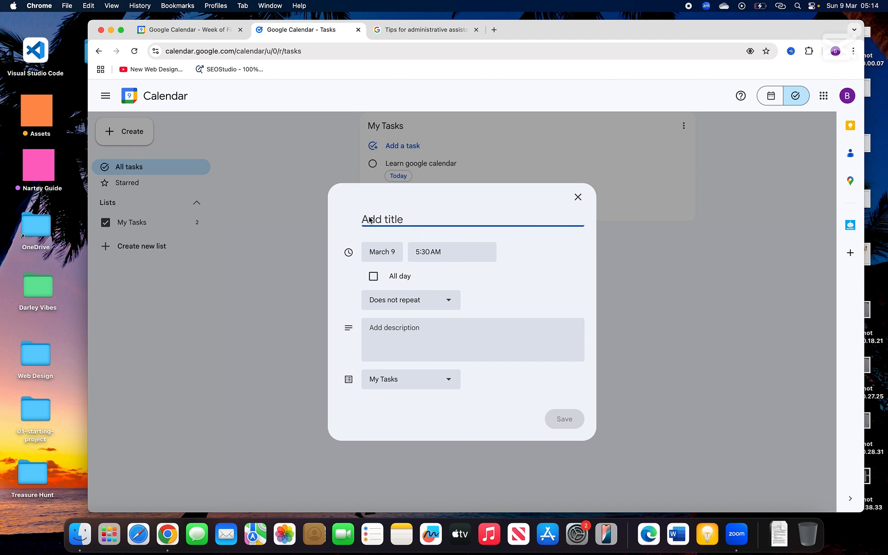
key("Caps_Lock")
type("L")
key("Caps_Lock")
type("earn g")
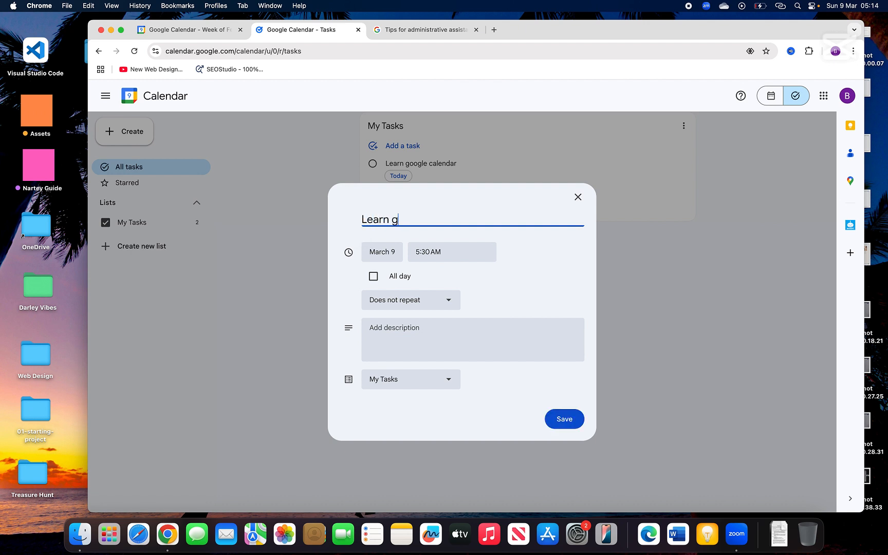
type("oogle calendar")
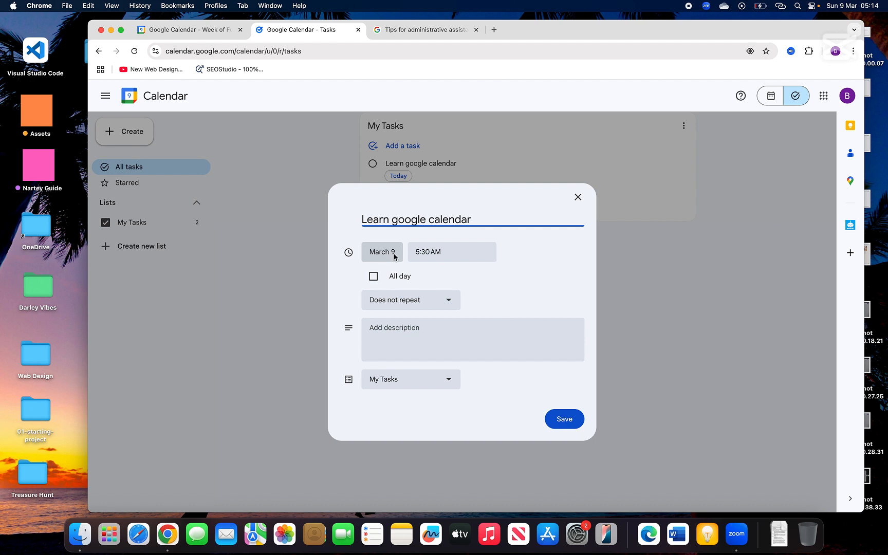
left_click(432, 253)
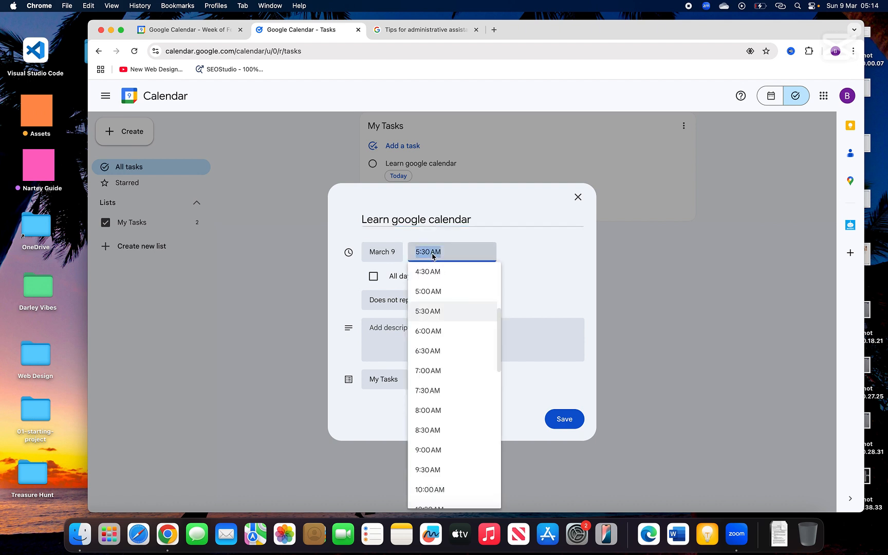
left_click(433, 334)
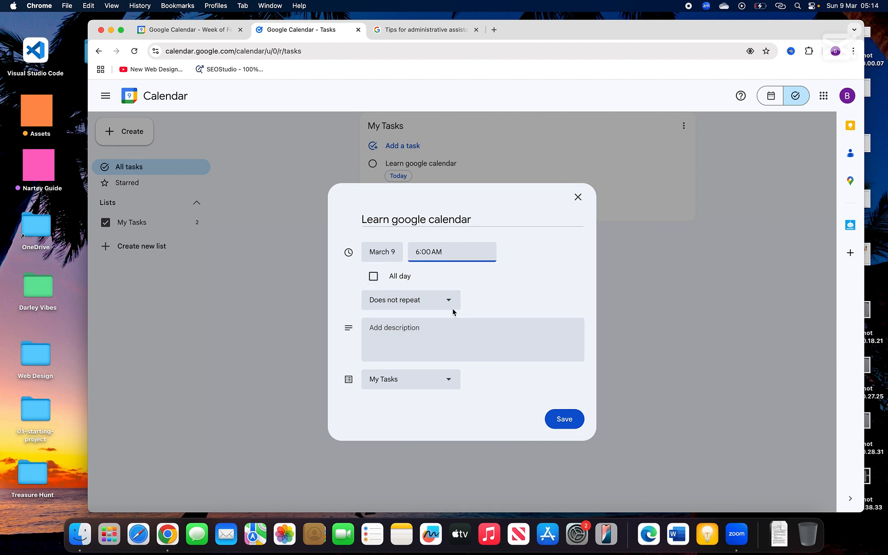
Step: Check the task's repeat and list options, keep Does not repeat and My Tasks, and save the task
left_click(422, 303)
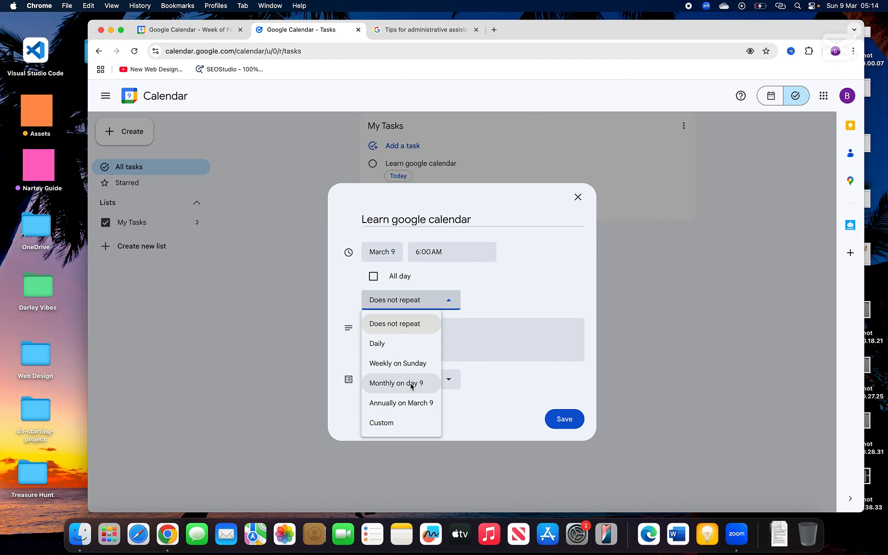
left_click(451, 306)
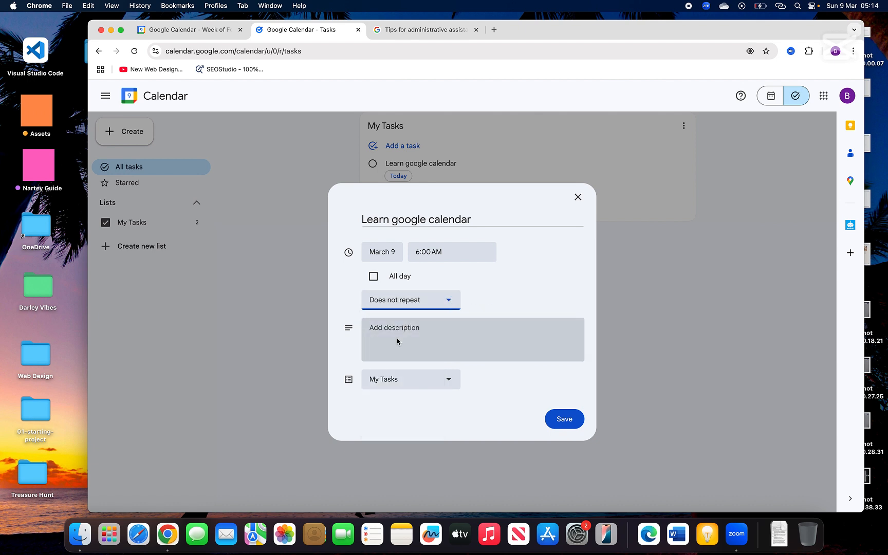
left_click(452, 381)
left_click(452, 381)
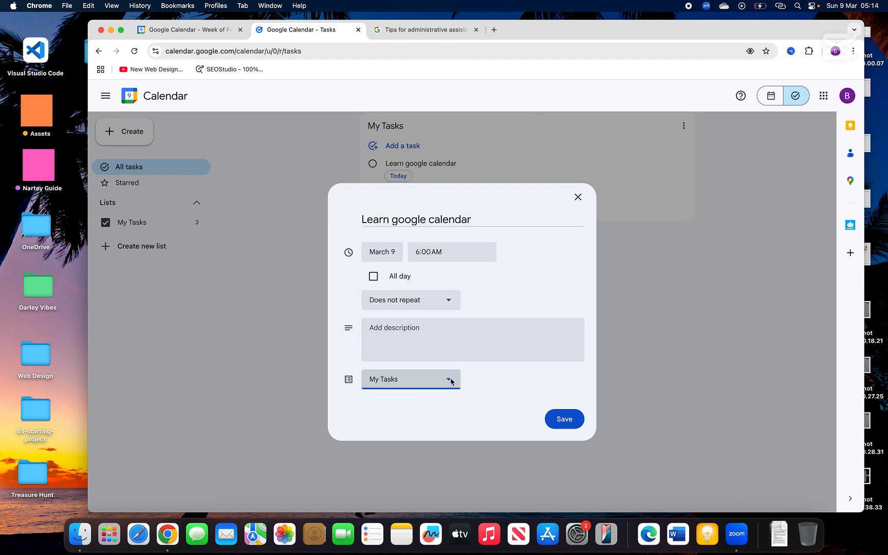
left_click(565, 421)
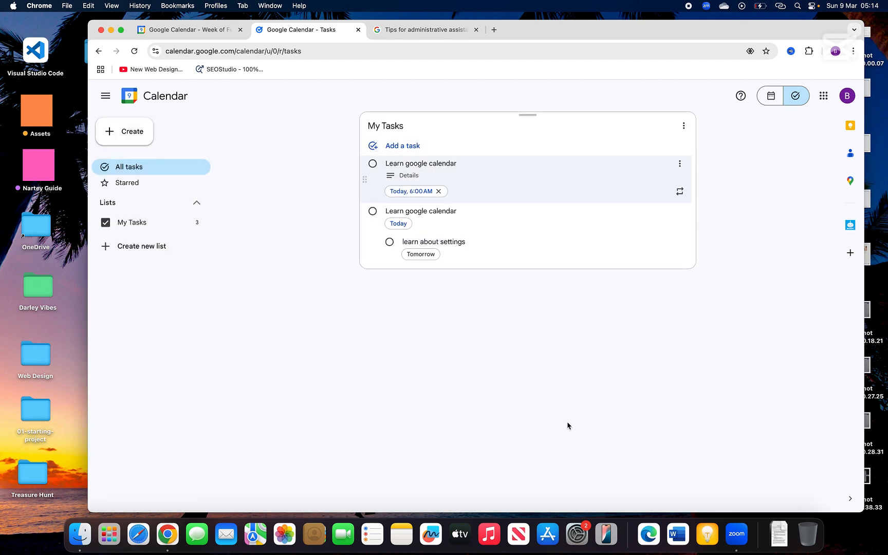
left_click(454, 316)
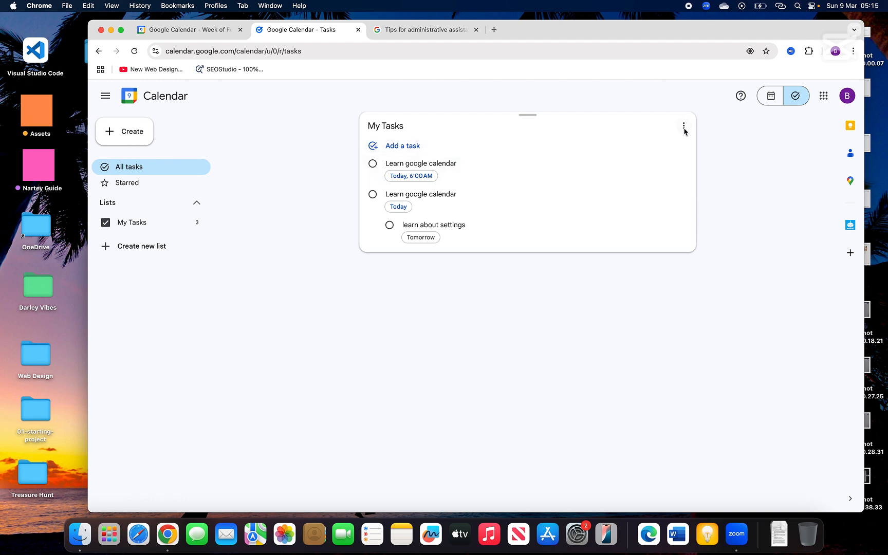
left_click(374, 147)
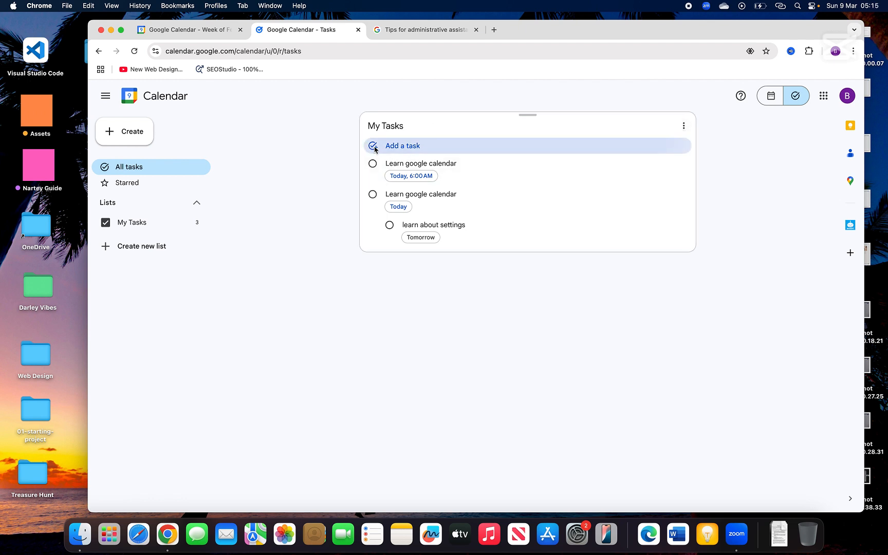
left_click(343, 153)
left_click(137, 134)
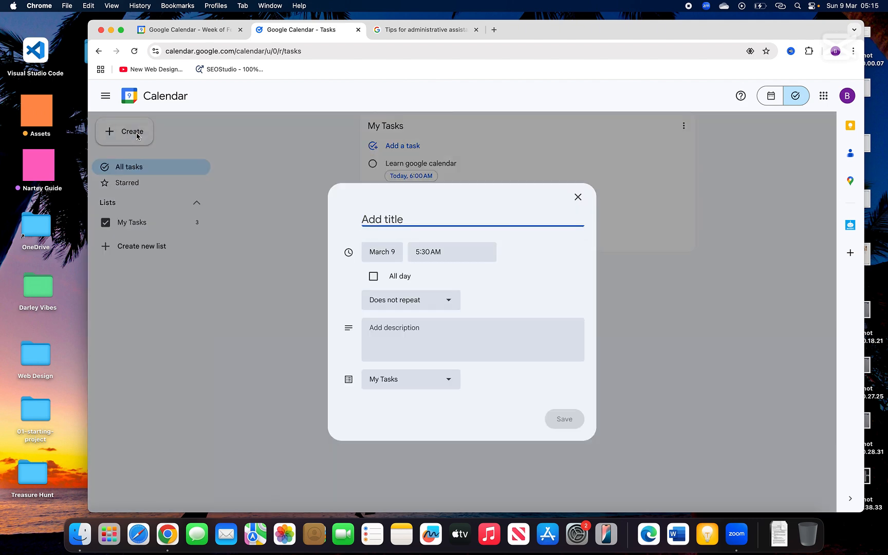
left_click(577, 197)
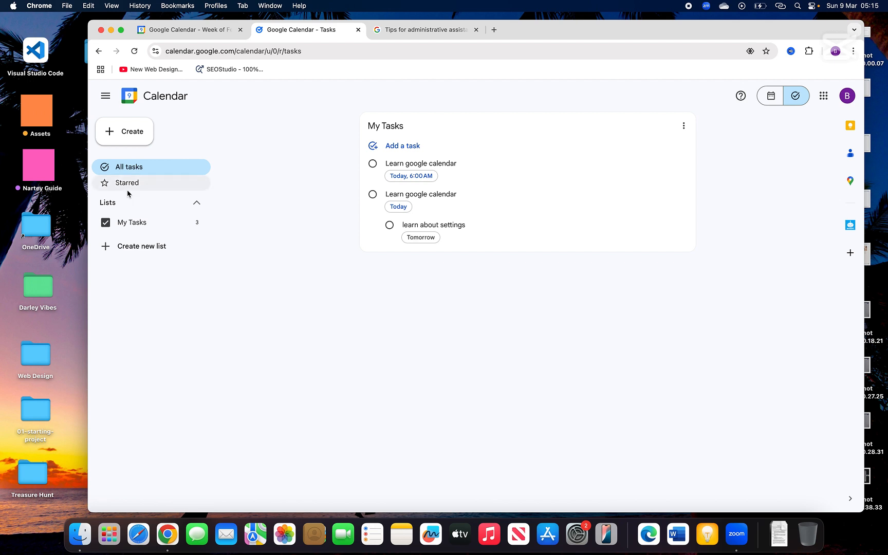
Step: View the starred tasks and create a new task list named "Google calendar"
left_click(125, 184)
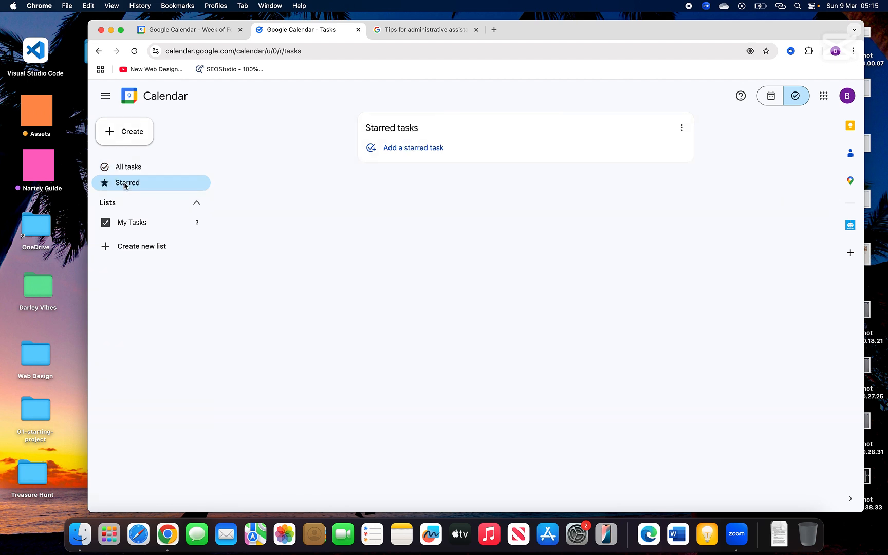
left_click(115, 249)
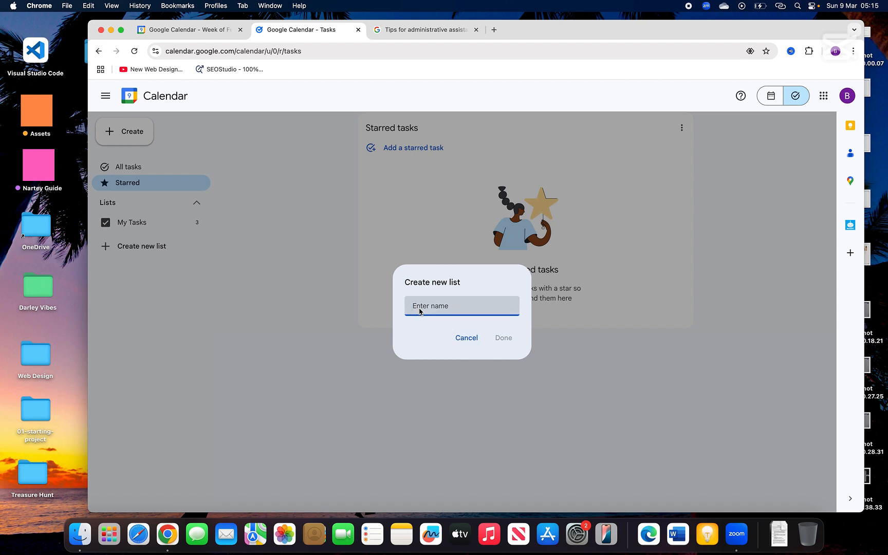
type("Th")
key("BackSpace")
type("Google calendar")
left_click(503, 338)
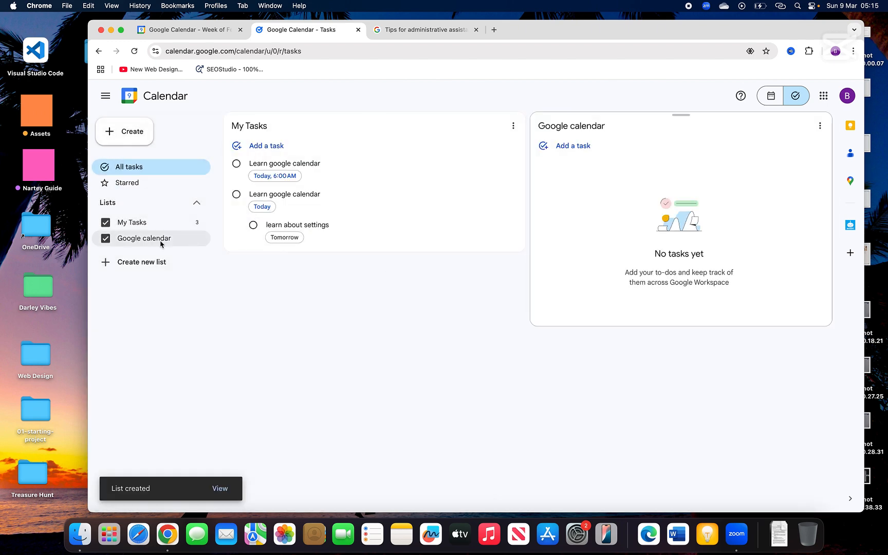
Step: Hide and reshow the Google calendar list, and hide My Tasks so that only Google calendar is displayed
left_click(161, 242)
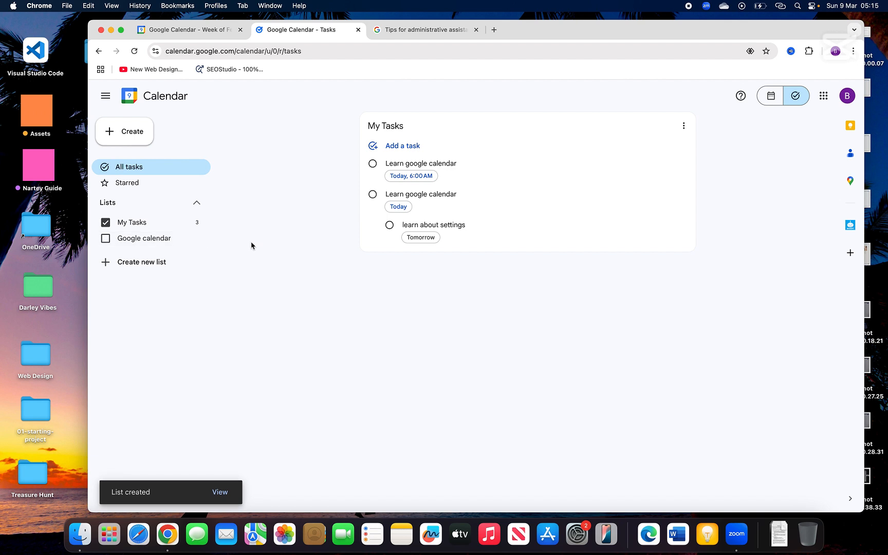
left_click(107, 241)
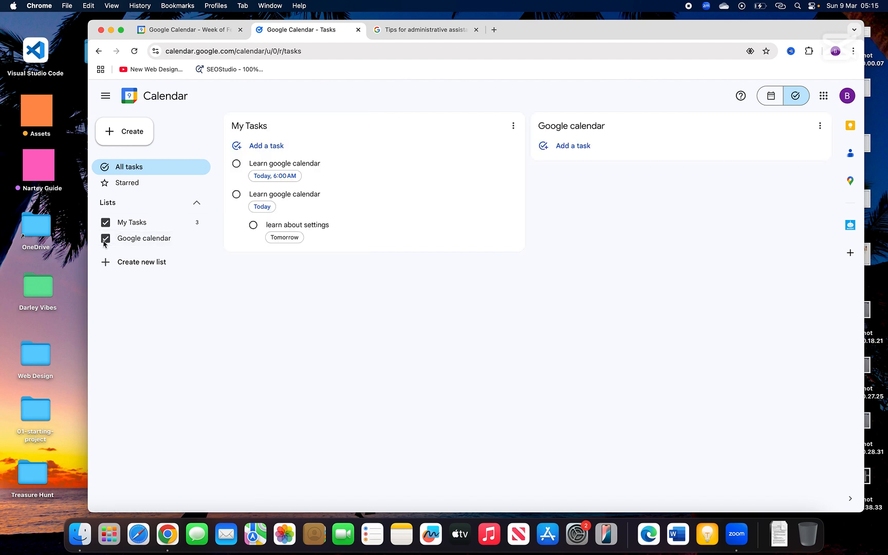
left_click(106, 223)
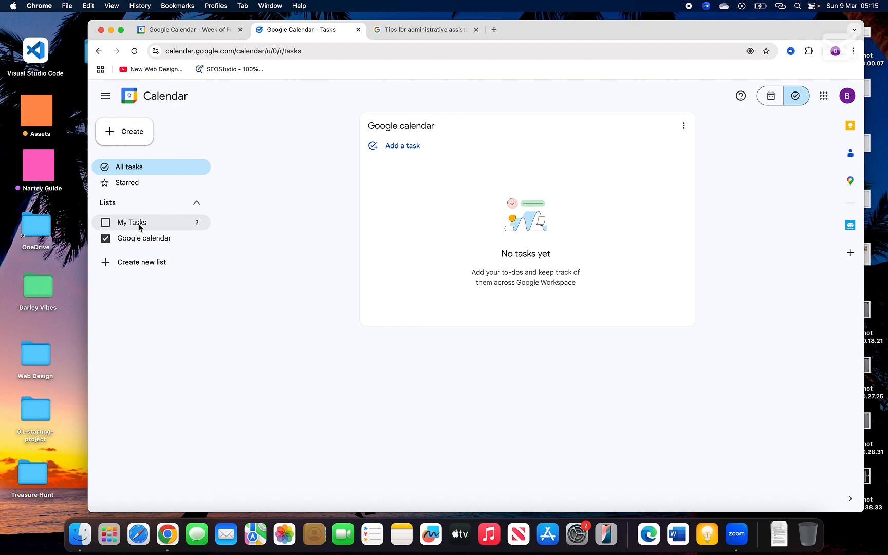
Step: Create a new list named "High priority" and display it alongside My Tasks with the Google calendar list hidden
left_click(139, 262)
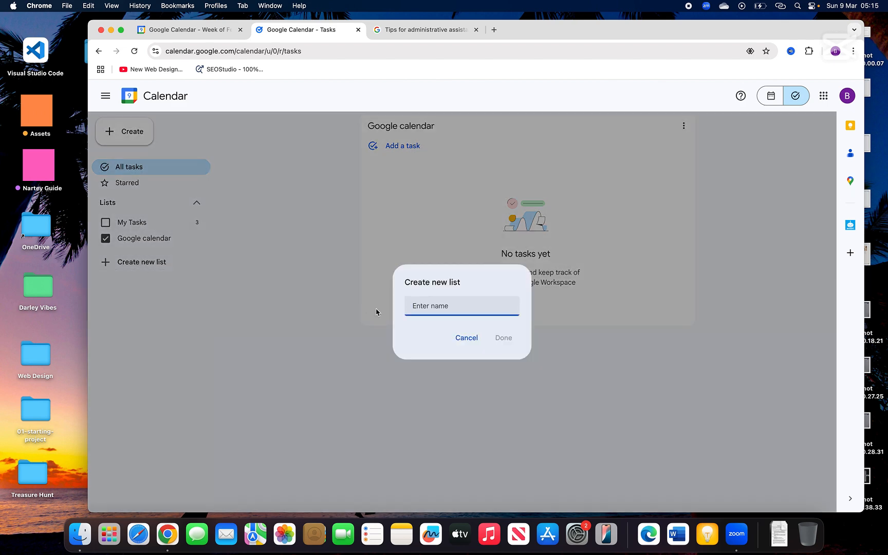
type("High priority")
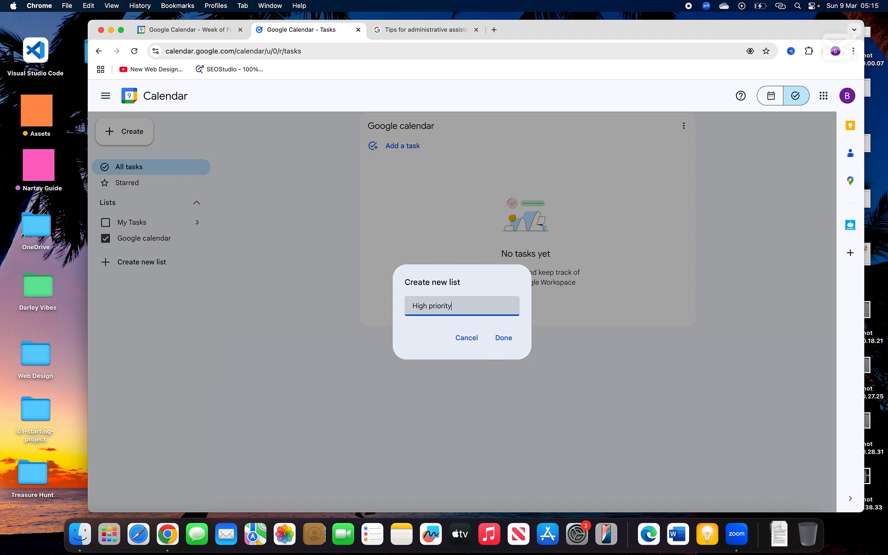
left_click(501, 338)
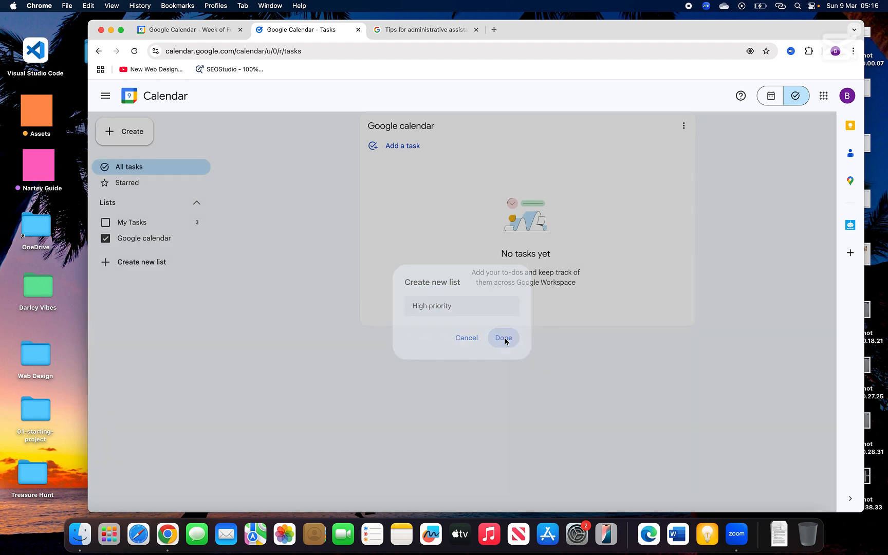
left_click(106, 239)
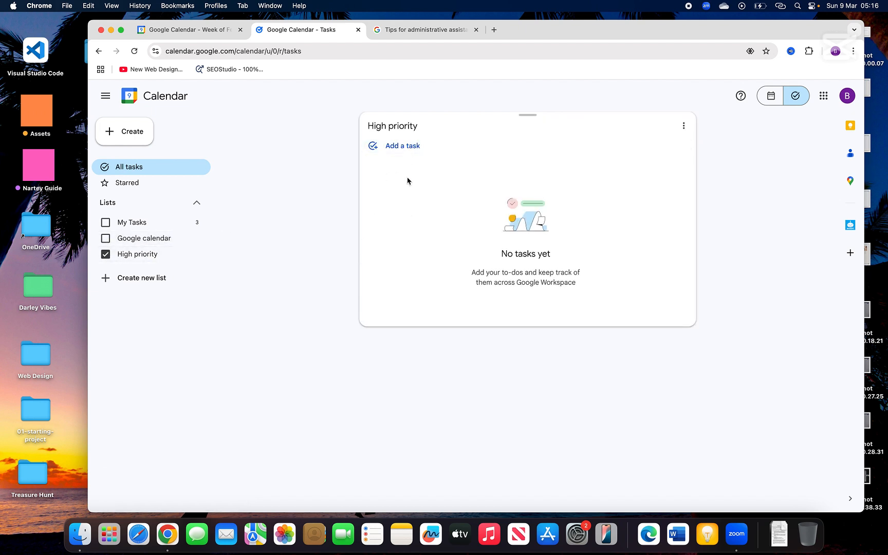
left_click(129, 223)
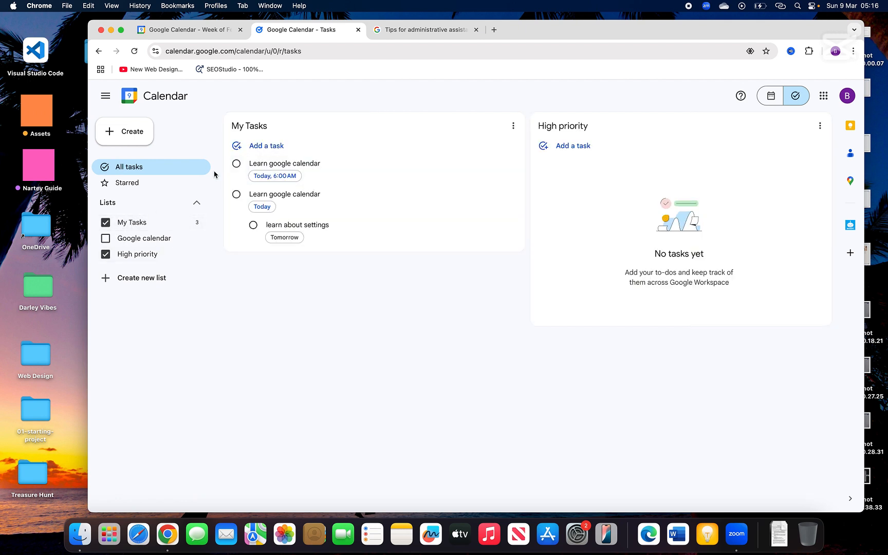
Step: Mark the "Learn google calendar" tasks in My Tasks as complete, and return to the week calendar, dismissing the completed-tasks tip
left_click(236, 165)
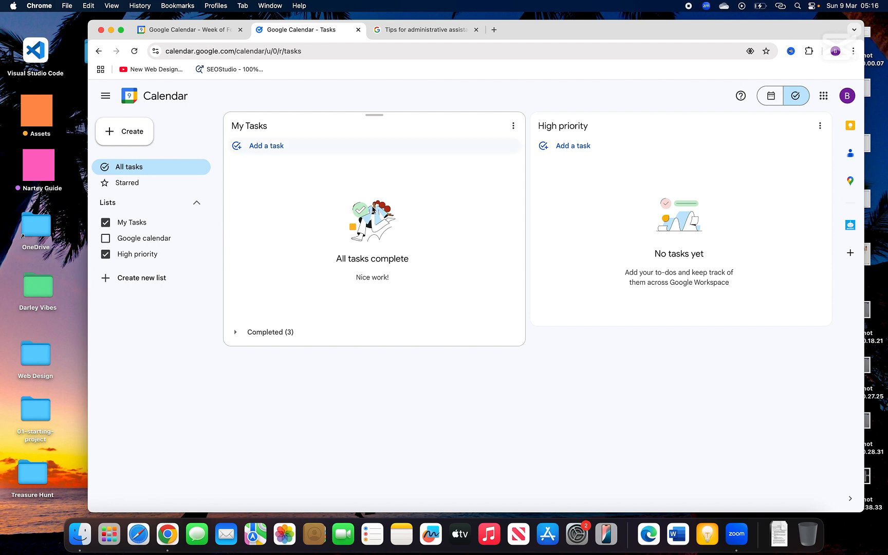
left_click(99, 52)
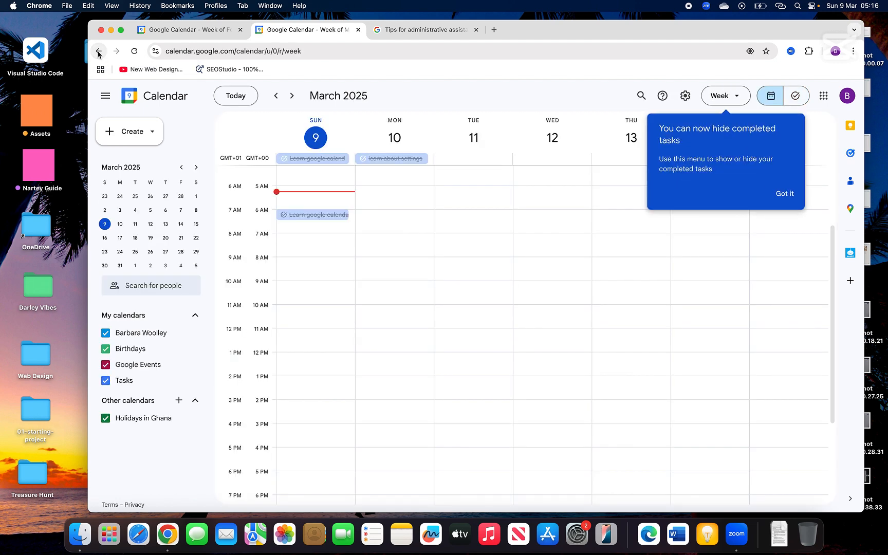
left_click(784, 194)
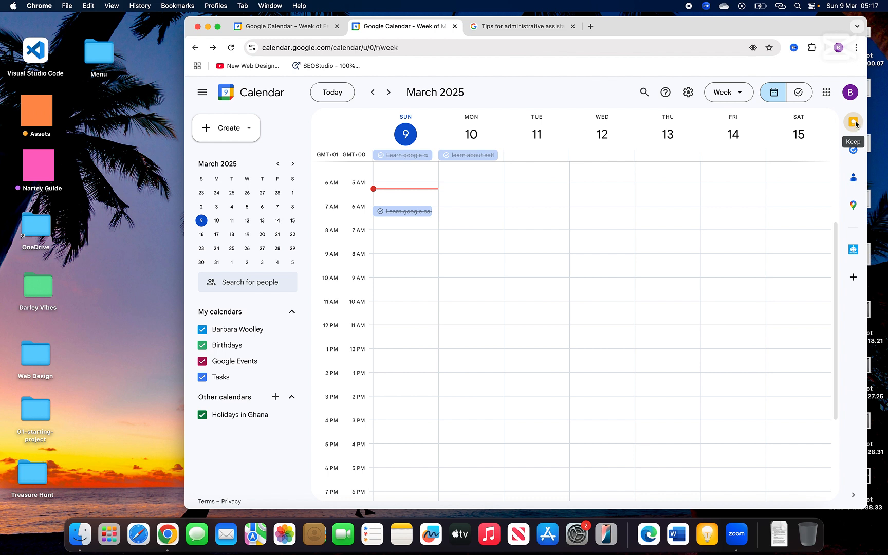
Step: Open Keep beside the calendar, check the options of a blank new note, and close it without adding anything
left_click(853, 122)
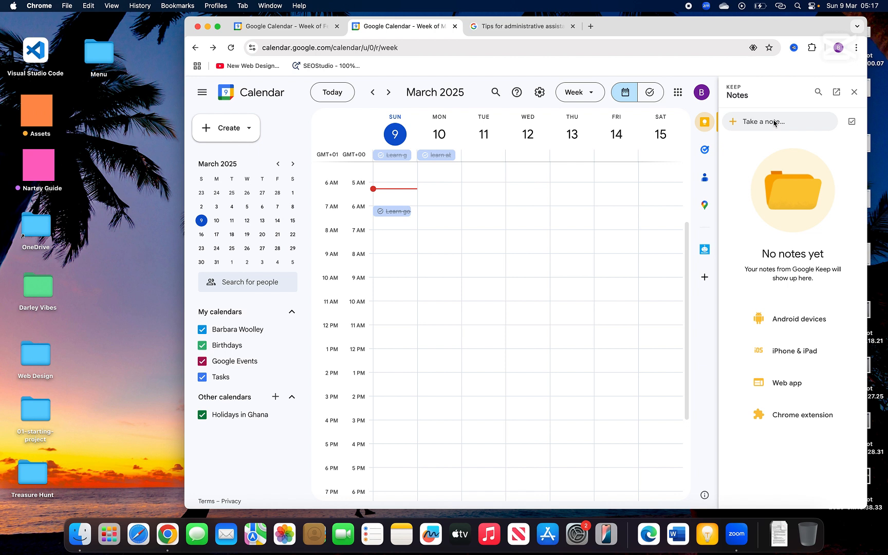
left_click(757, 123)
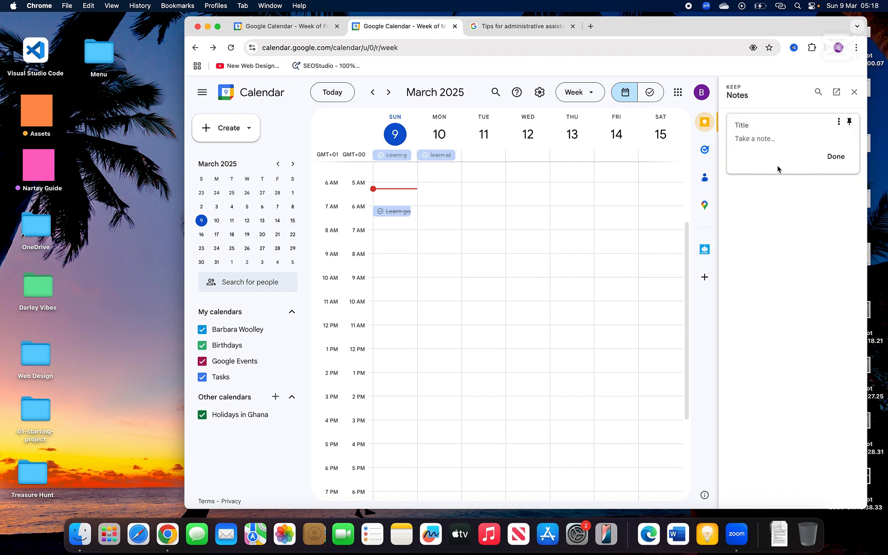
left_click(838, 122)
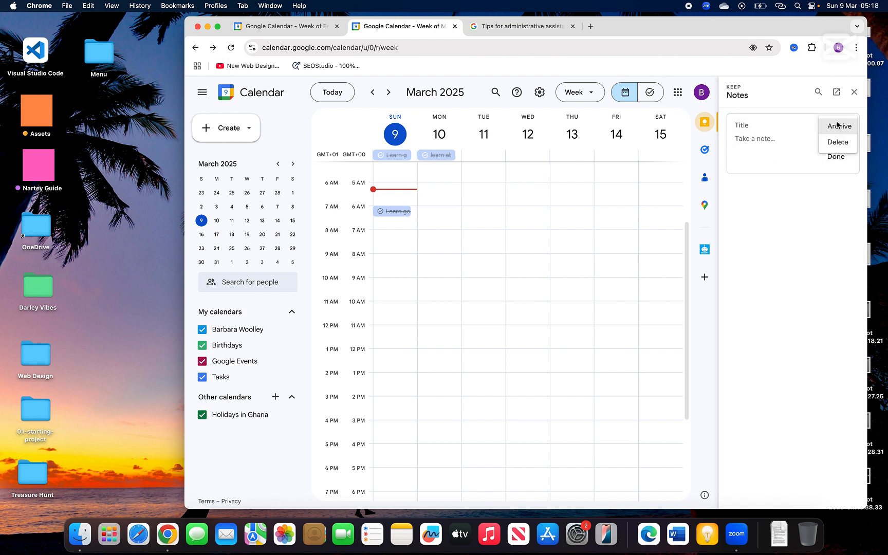
left_click(818, 170)
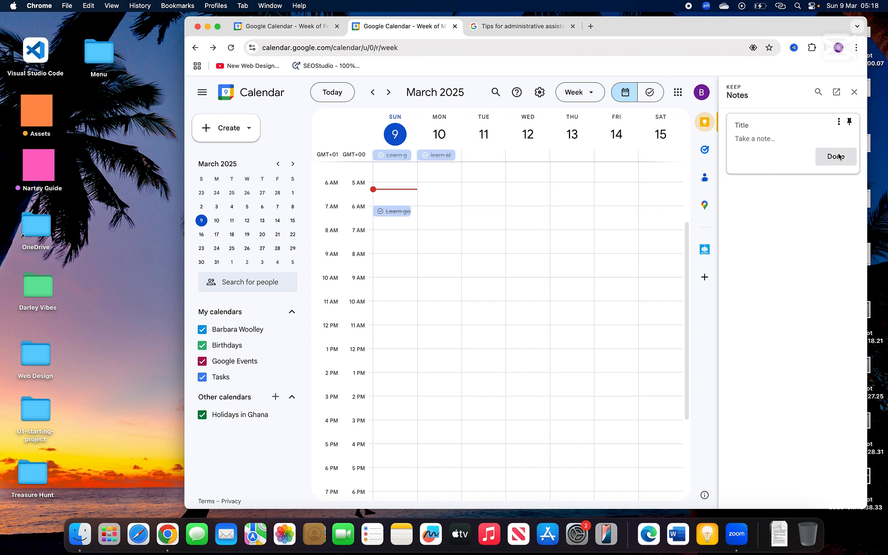
left_click(835, 156)
left_click(854, 92)
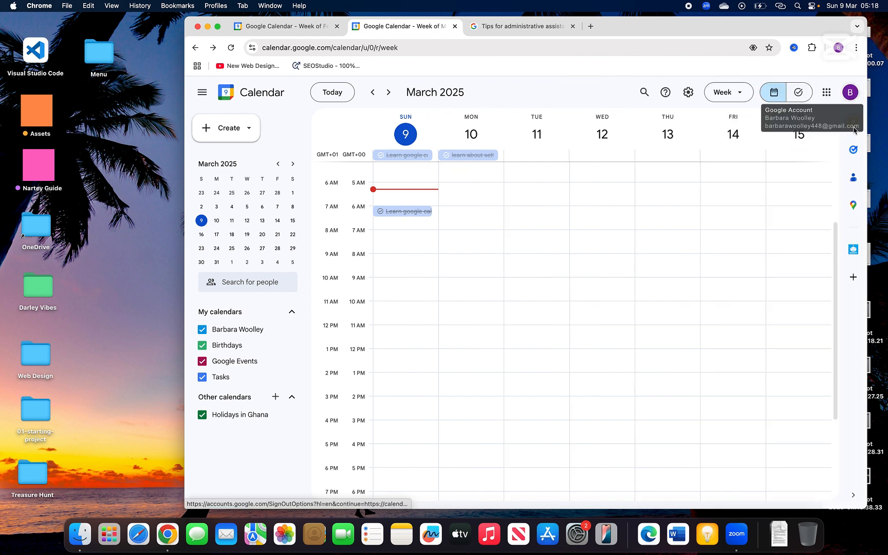
Step: Look at the Tasks, Contacts, Maps and WorkGPT for Workspace side apps in turn, and close the side app
left_click(853, 150)
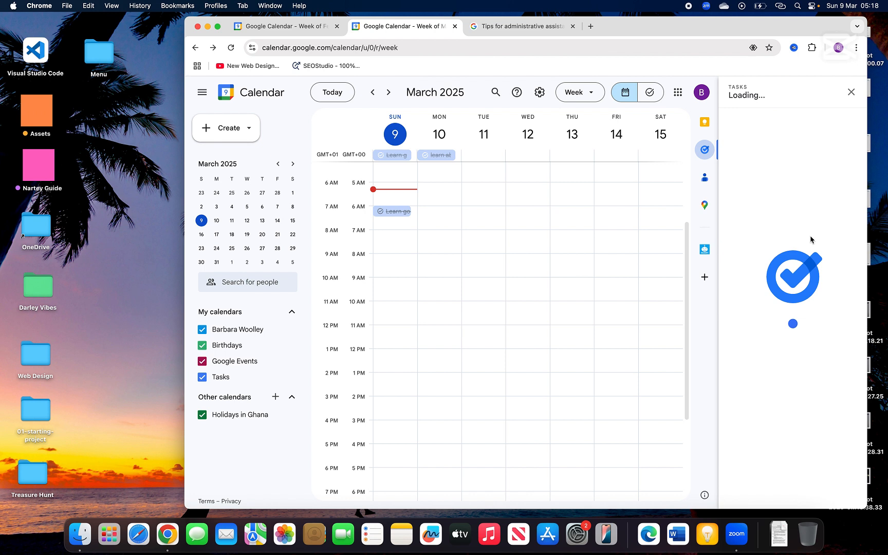
left_click(854, 92)
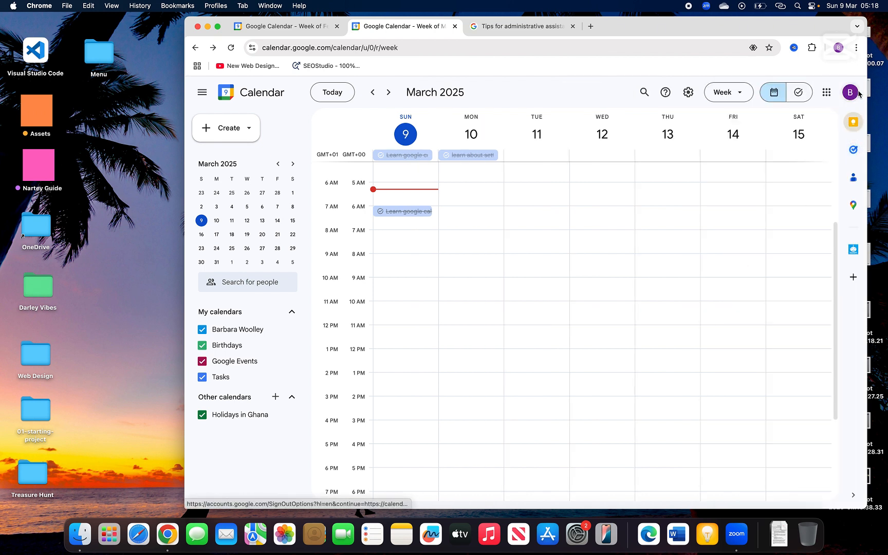
left_click(853, 178)
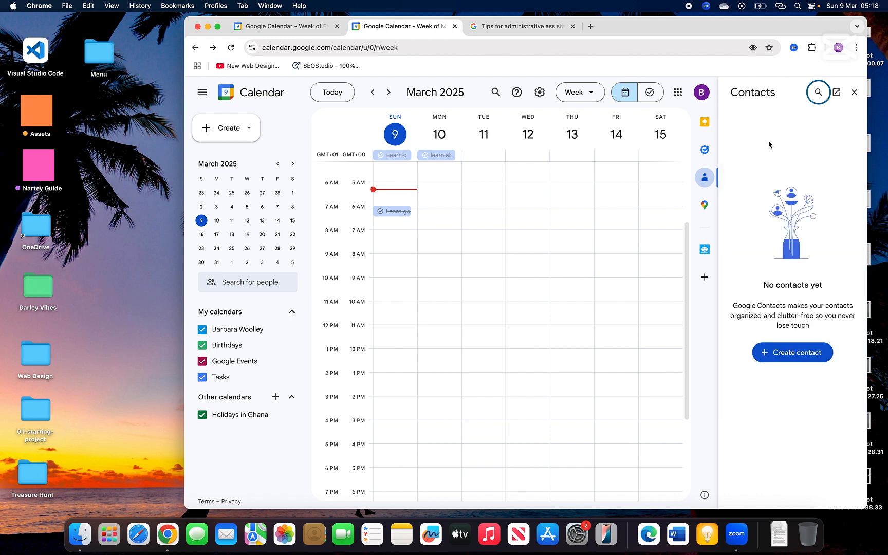
left_click(854, 93)
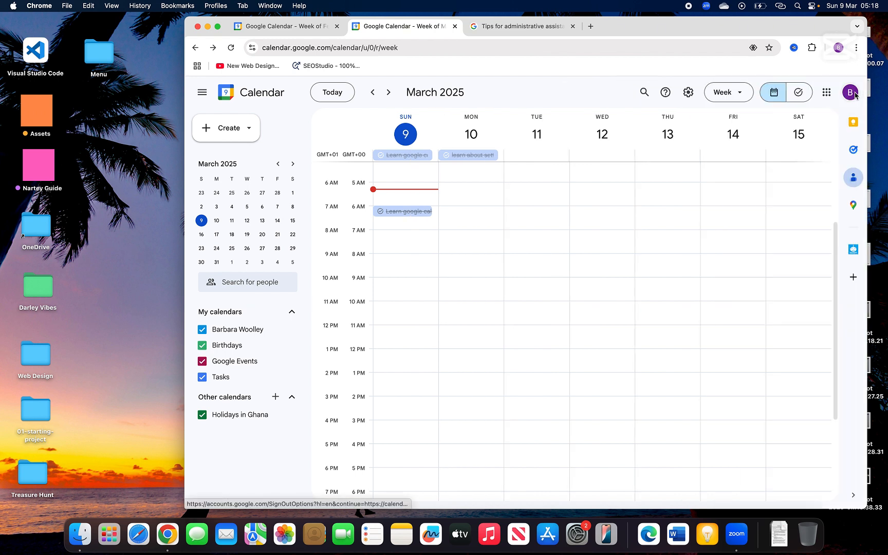
left_click(853, 206)
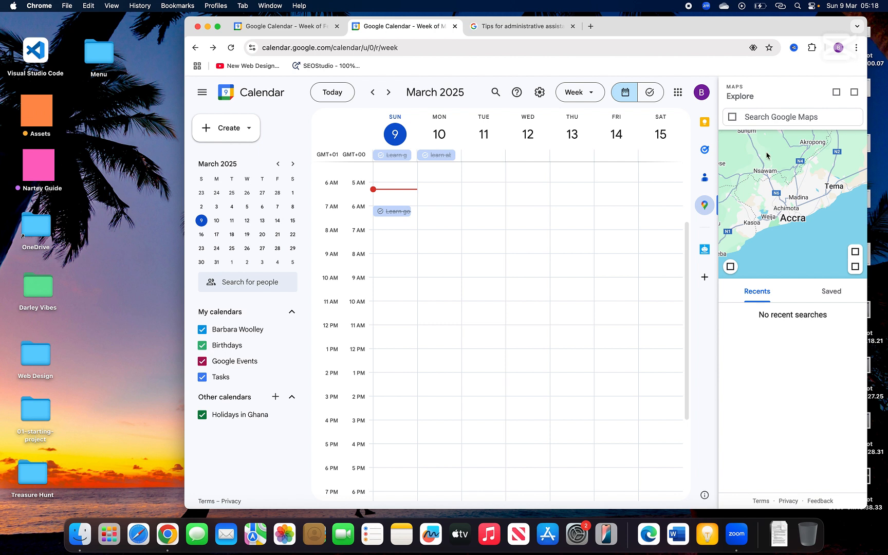
left_click(705, 250)
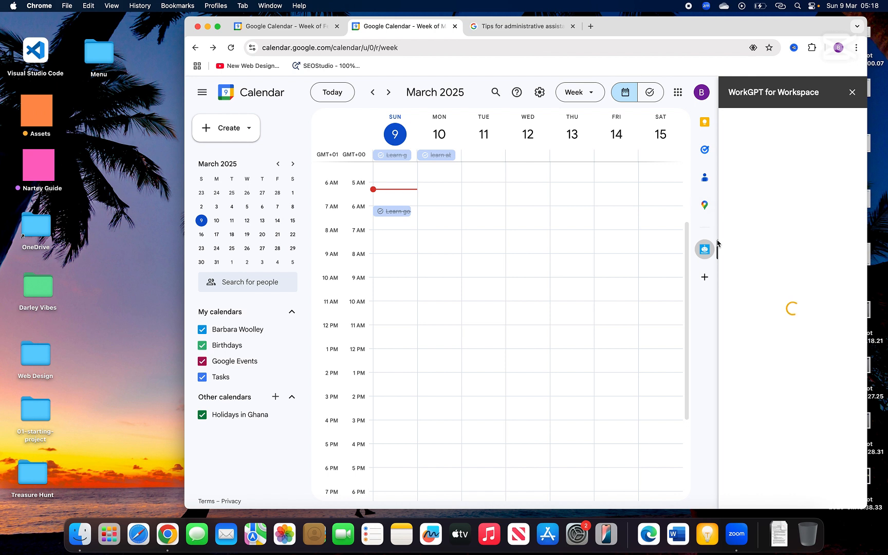
left_click(852, 92)
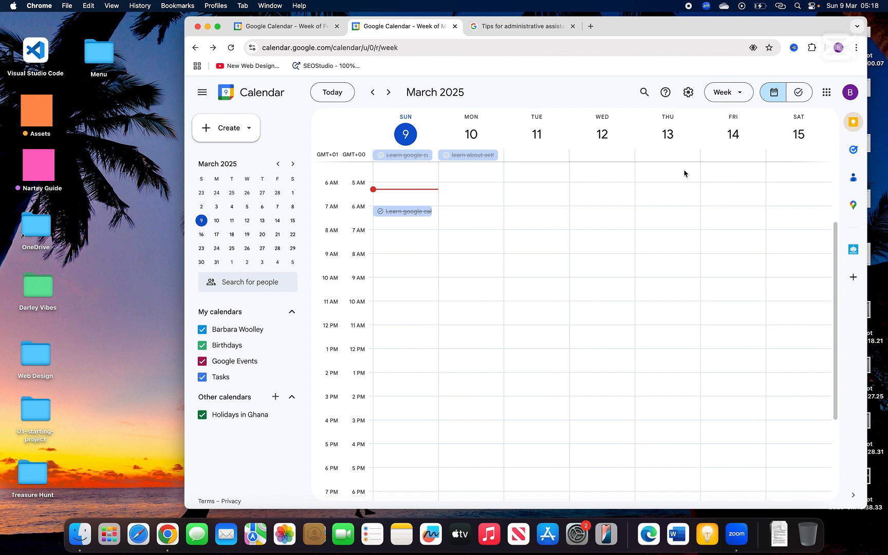
Step: Start creating an event and title it "Meeting for calendar lessons"
left_click(249, 129)
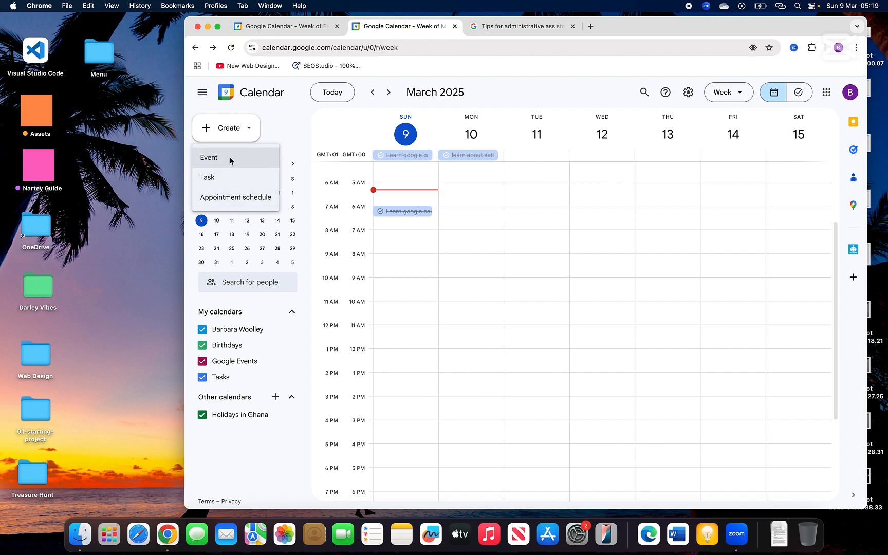
left_click(250, 128)
left_click(209, 131)
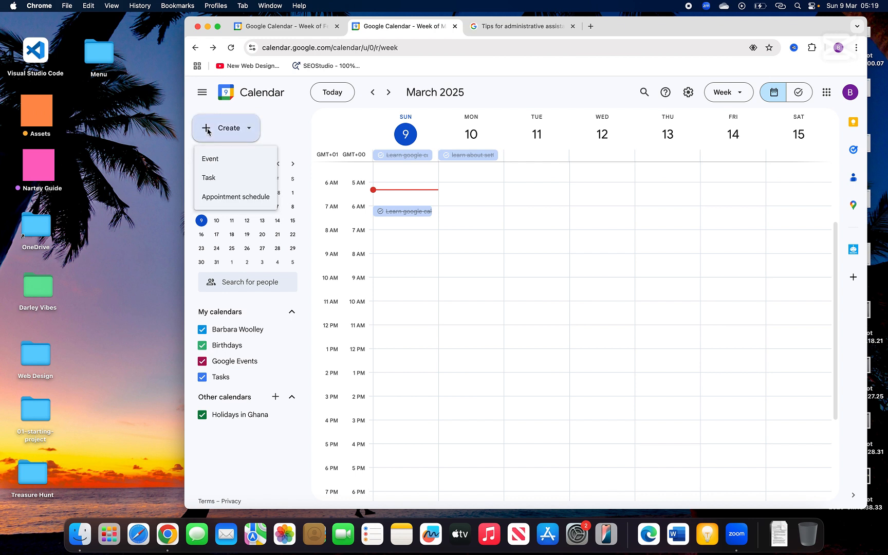
left_click(210, 168)
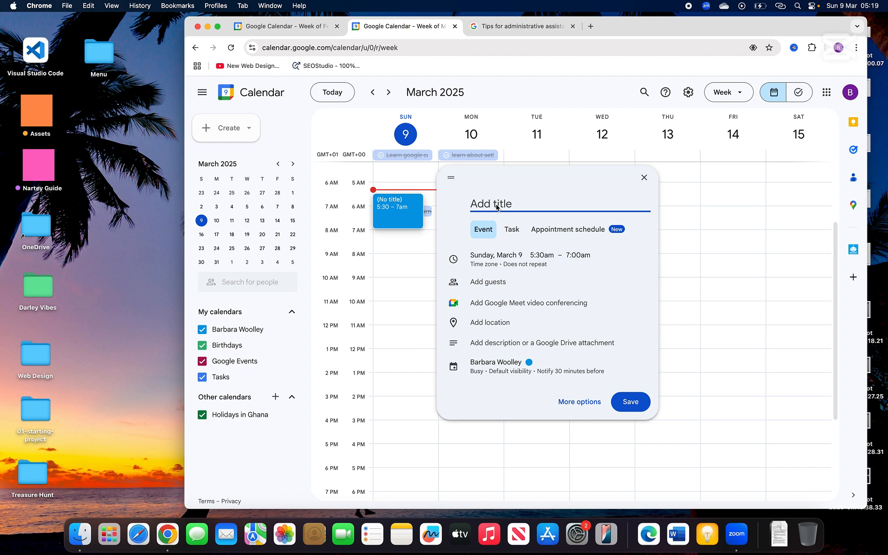
type("mEETING")
key("BackSpace")
key("BackSpace")
key("BackSpace")
key("BackSpace")
key("BackSpace")
key("BackSpace")
key("BackSpace")
key("Caps_Lock")
type("Meeting for calend")
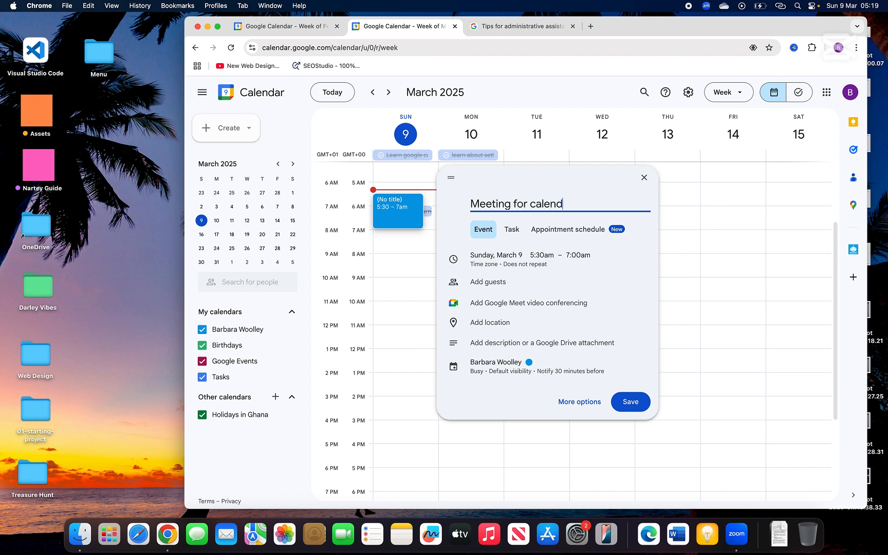
type("ar lessons")
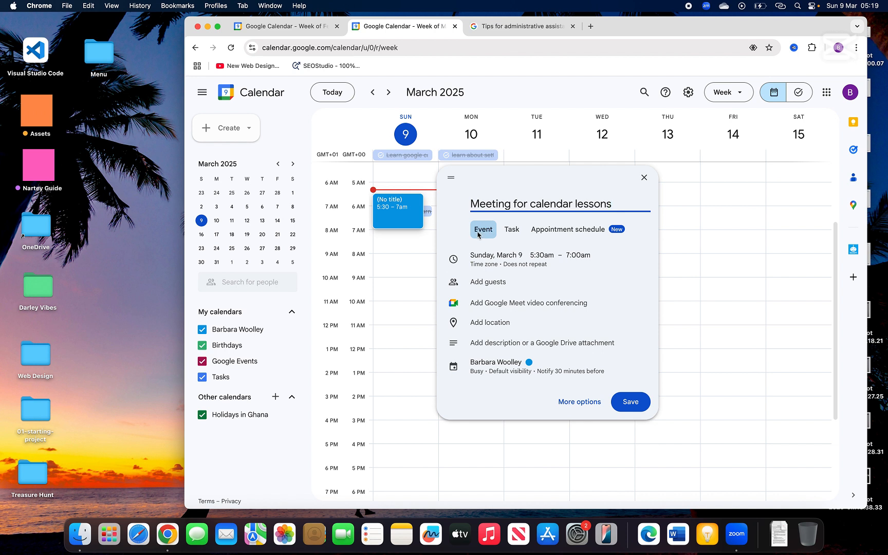
Step: Schedule the event for Tuesday, March 11, from 9:00am to 11:00am
left_click(499, 259)
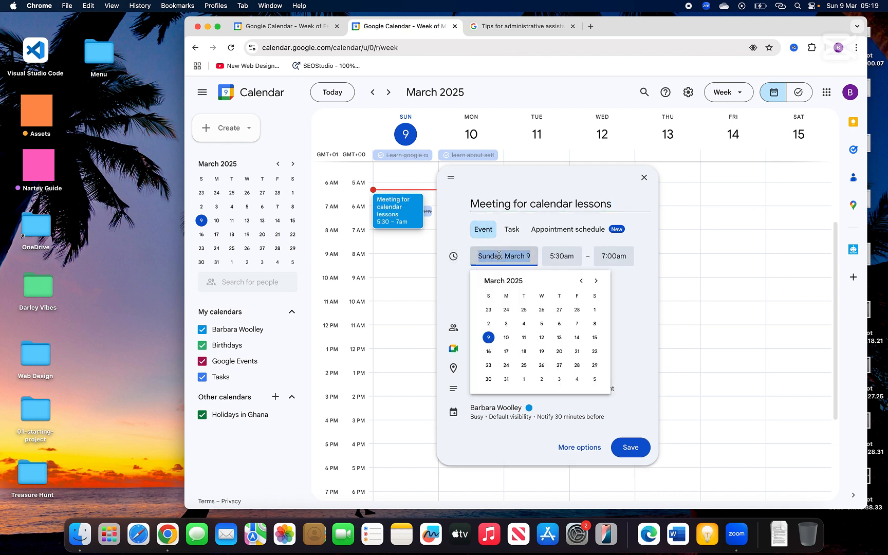
left_click(523, 339)
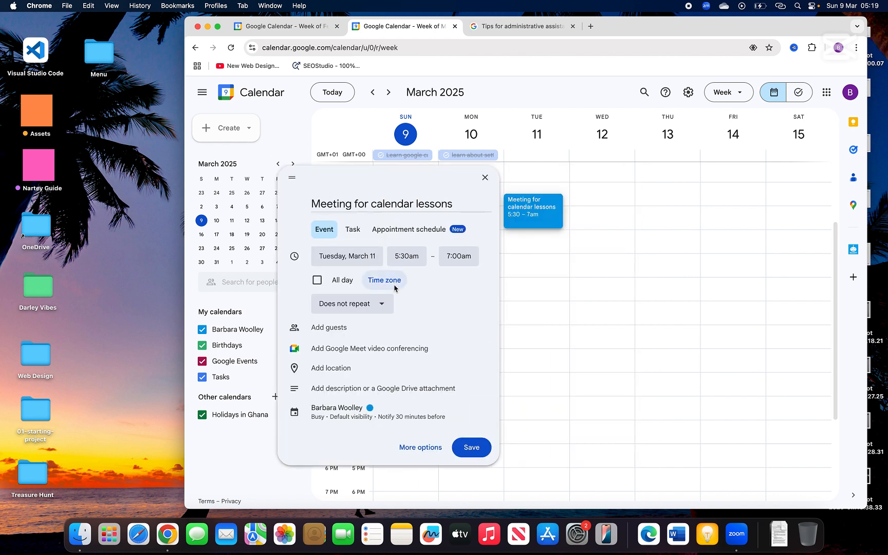
left_click(410, 257)
scroll(415, 355, "down", 3)
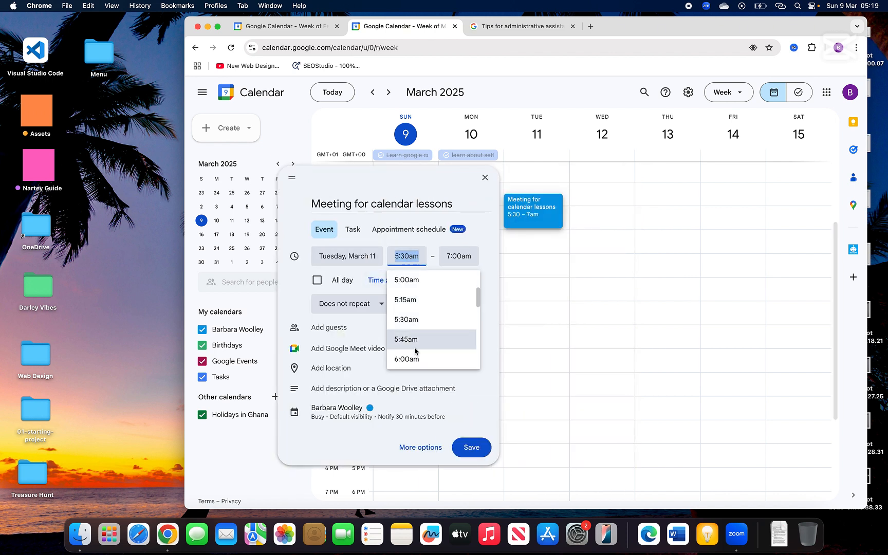
scroll(413, 344, "down", 6)
scroll(412, 339, "up", 4)
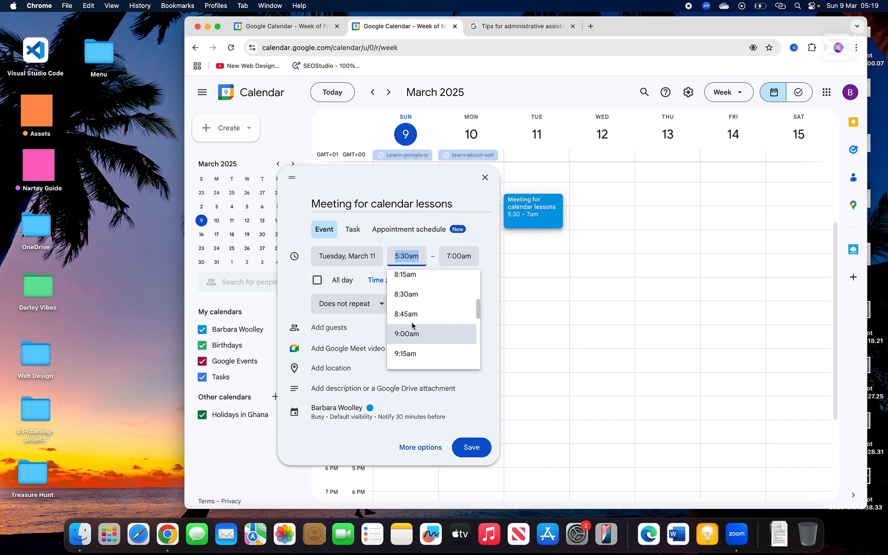
left_click(411, 335)
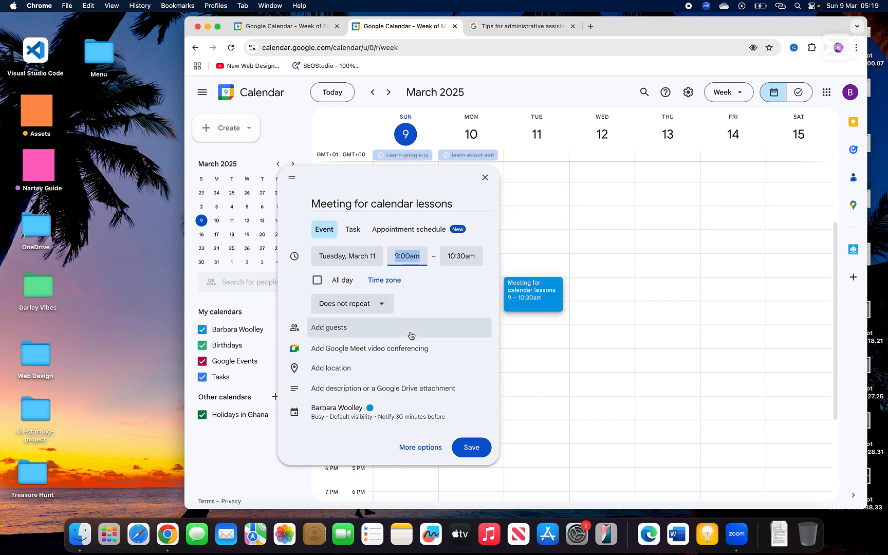
left_click(465, 258)
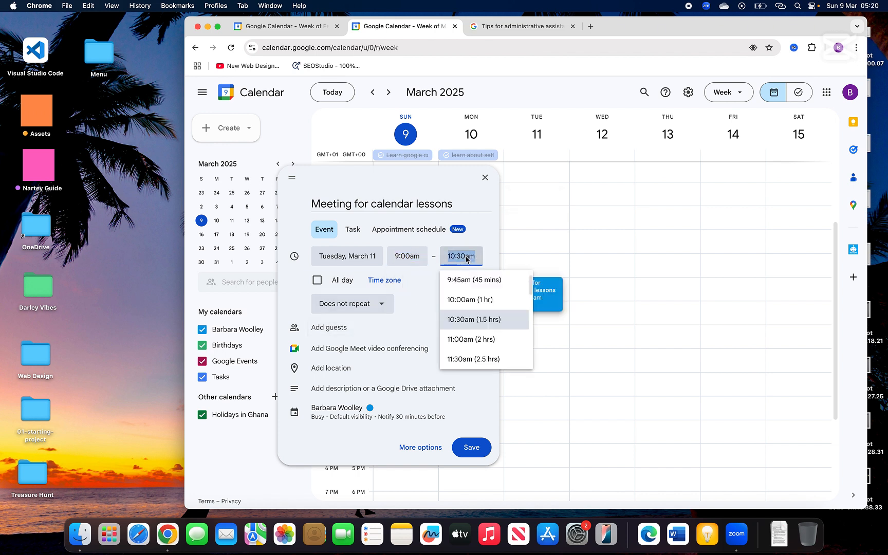
left_click(463, 339)
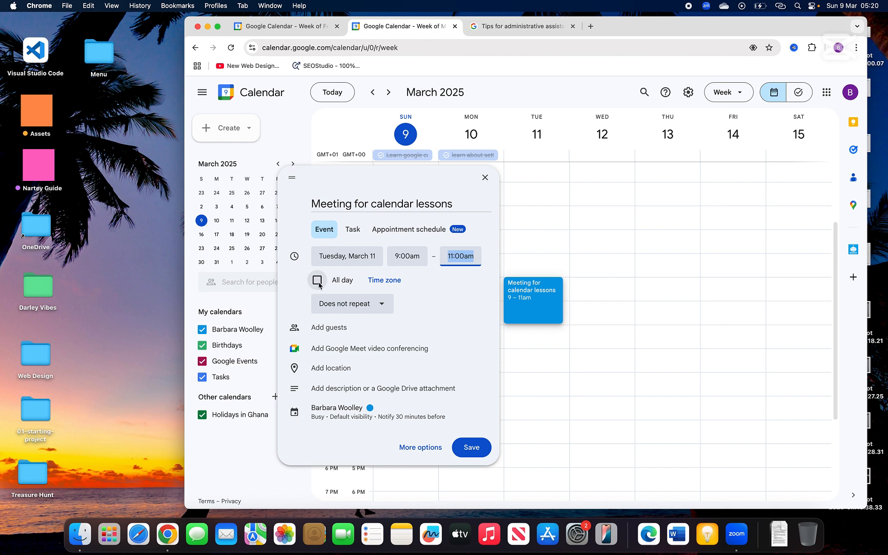
Step: Check the event's repeat options without choosing one, and open the guests field
left_click(380, 307)
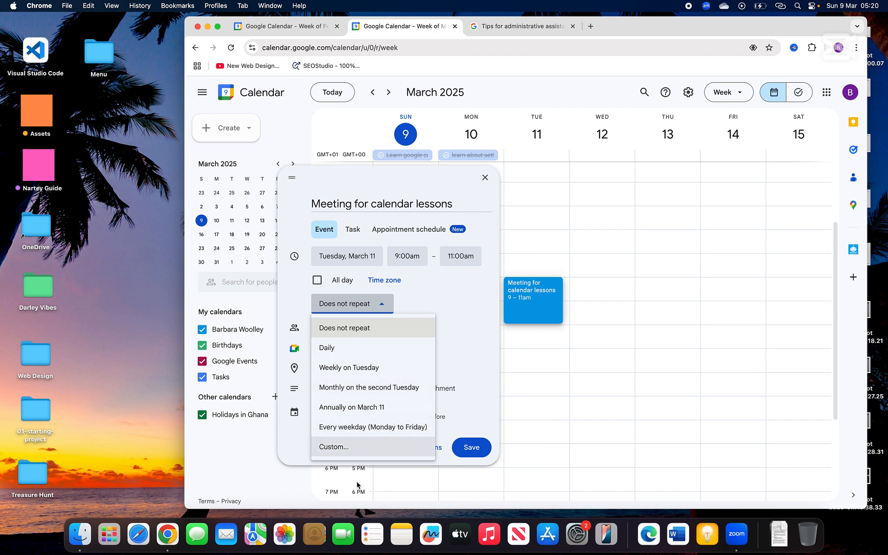
left_click(382, 309)
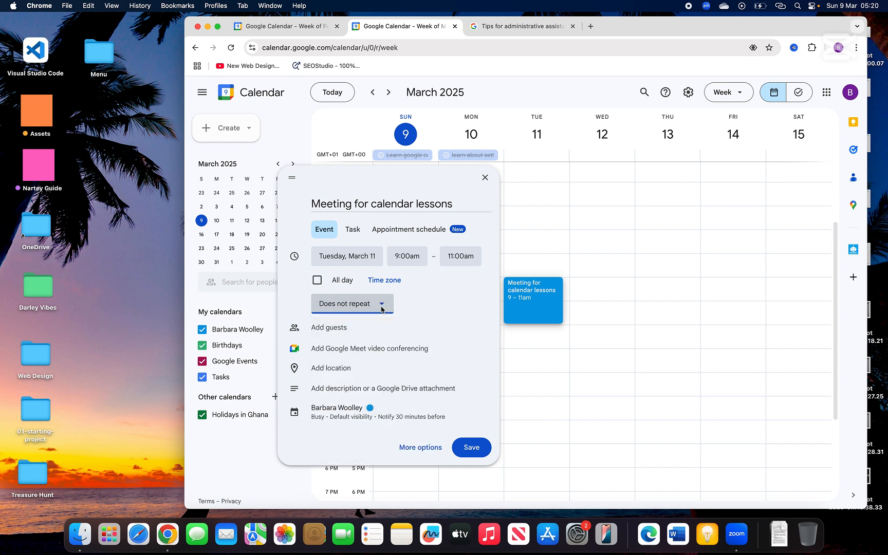
left_click(346, 331)
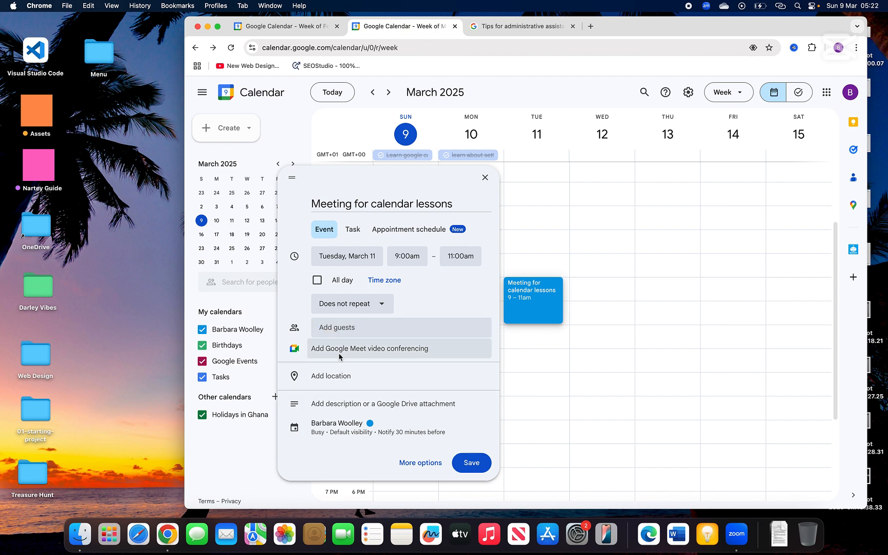
Step: Try adding Google Meet video conferencing to the event, look through its video call options, and remove it again
left_click(351, 349)
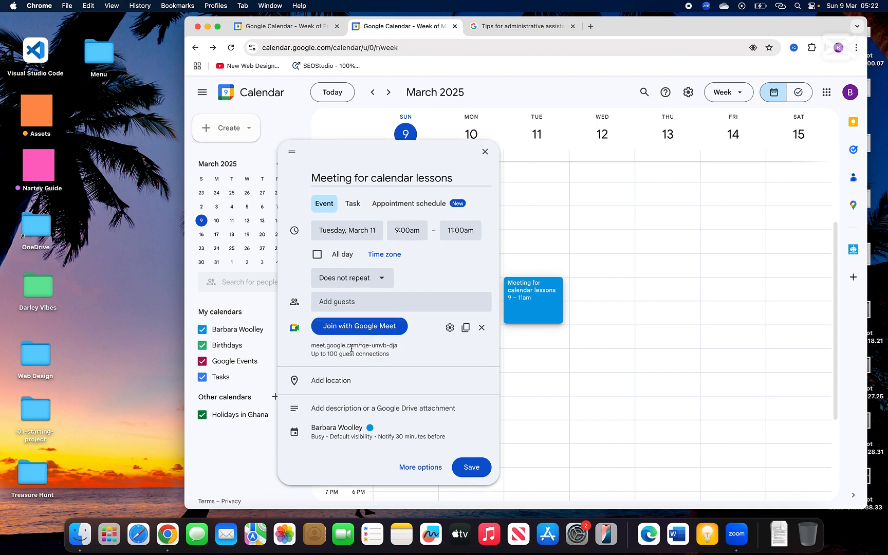
left_click(450, 327)
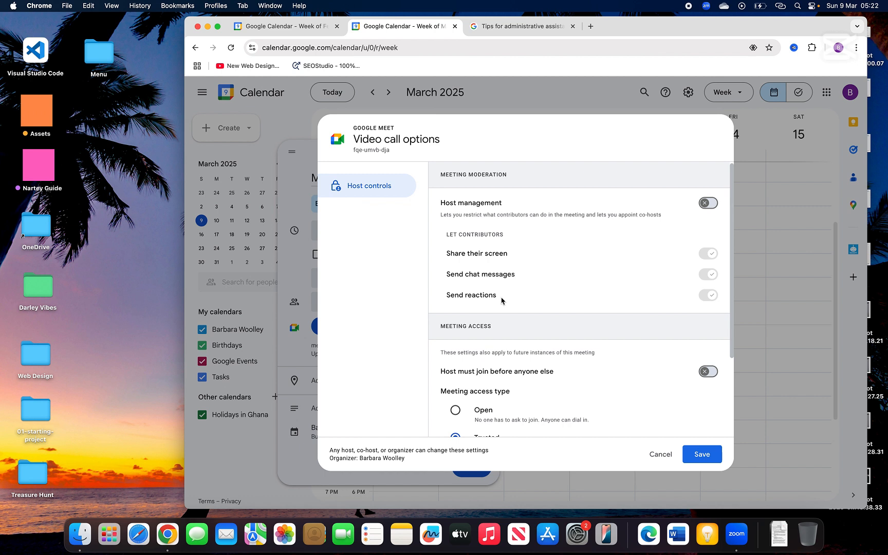
scroll(590, 369, "down", 4)
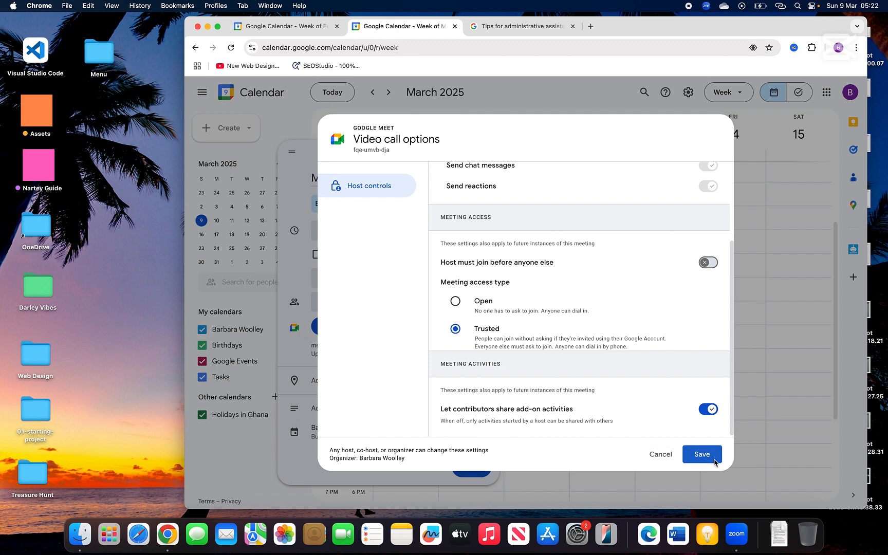
left_click(661, 454)
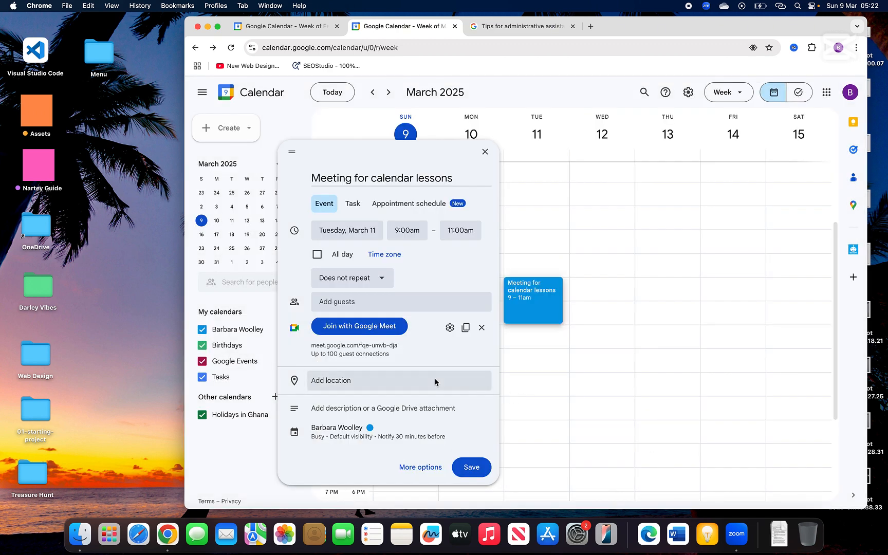
left_click(481, 327)
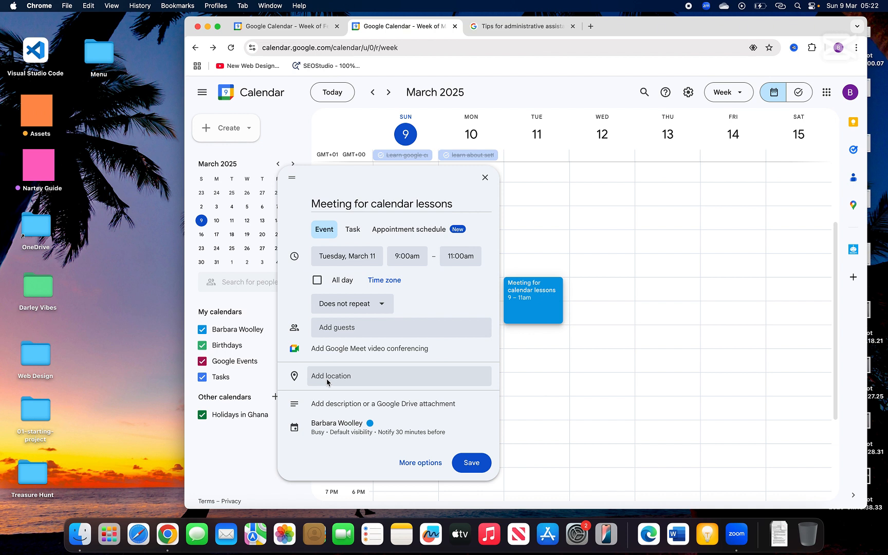
Step: Open the event's full details and set its notification to 10 minutes before, checking the notification types and time units
left_click(365, 403)
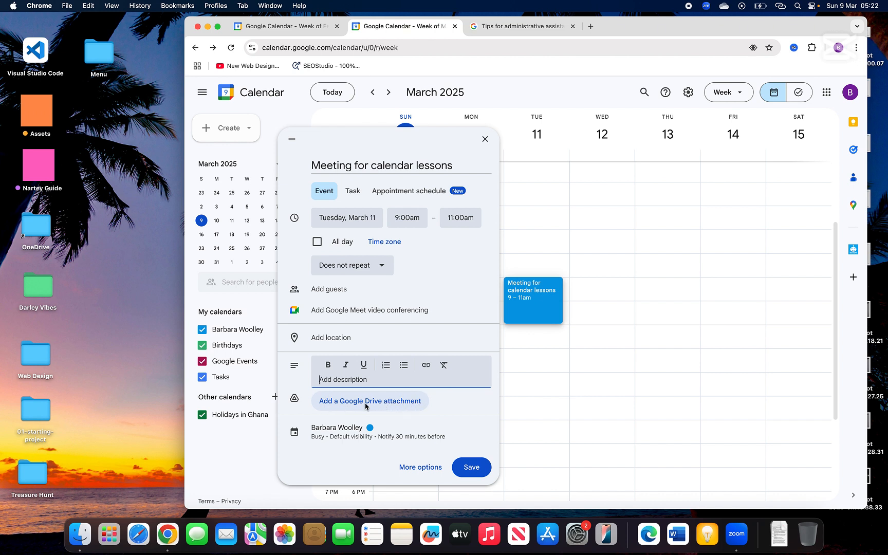
left_click(425, 472)
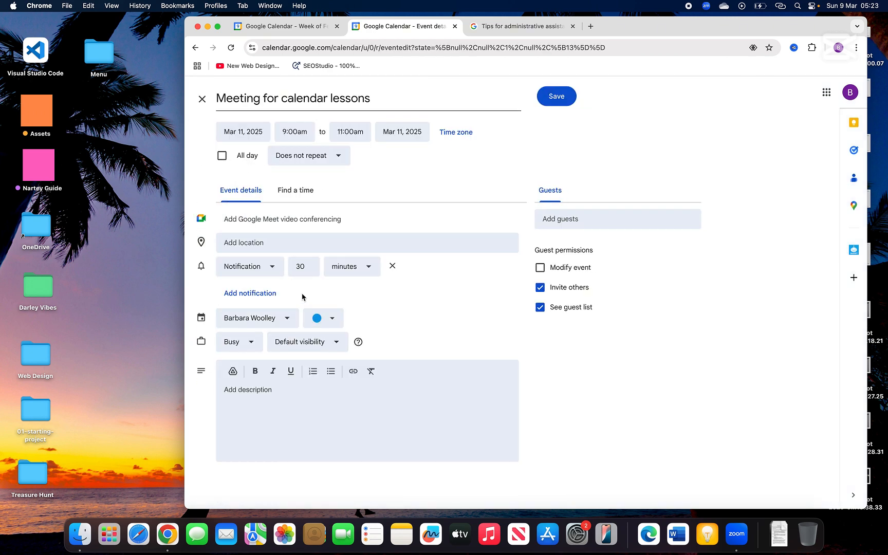
left_click(272, 268)
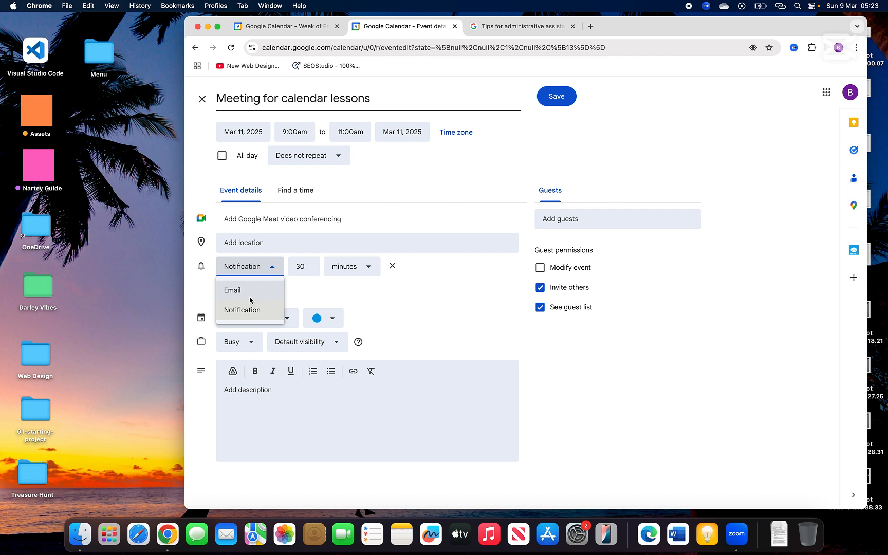
left_click(272, 266)
left_click(303, 273)
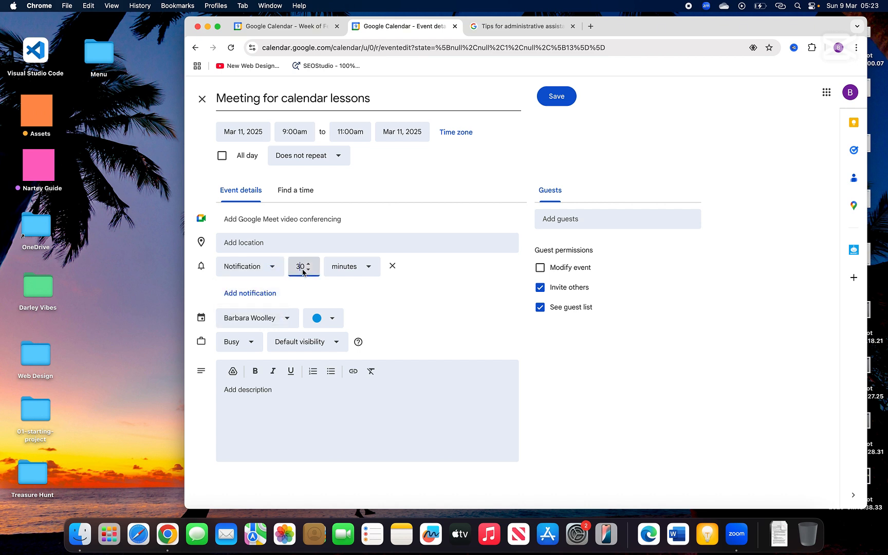
left_click(309, 270)
left_click(308, 270)
left_click(308, 271)
left_click(308, 270)
key("BackSpace")
left_click(369, 266)
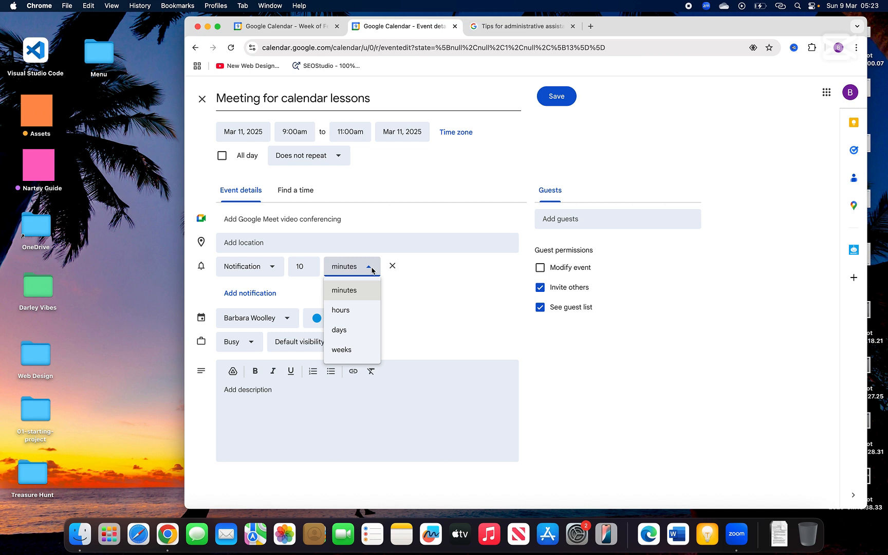
left_click(406, 294)
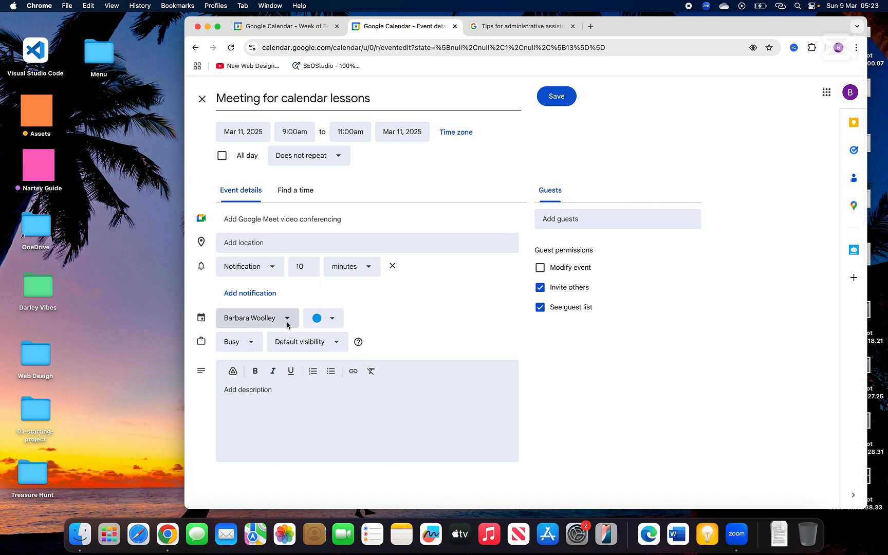
Step: Colour the event red and keep its availability as Busy
left_click(333, 319)
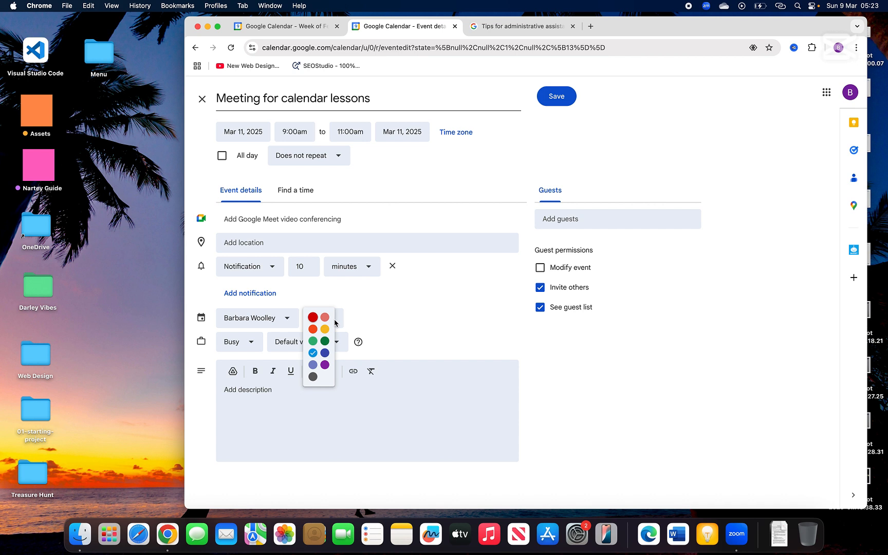
left_click(313, 318)
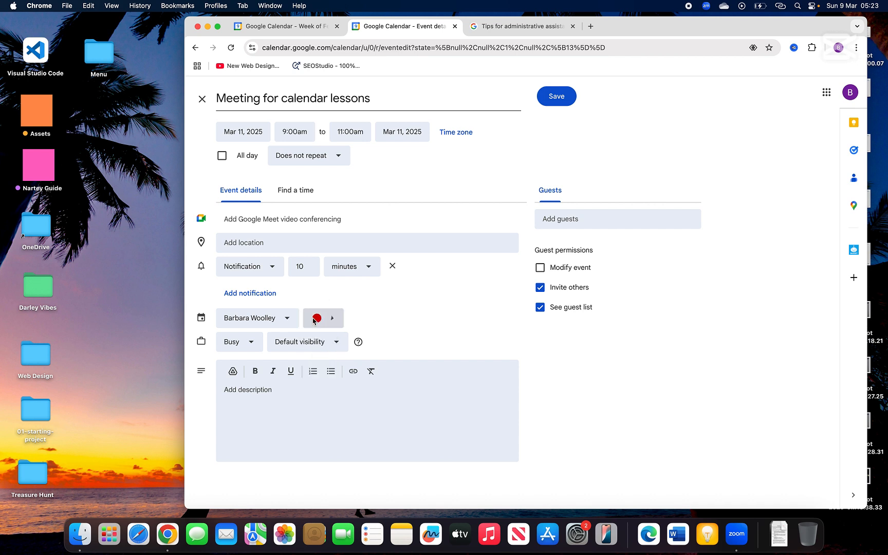
left_click(252, 343)
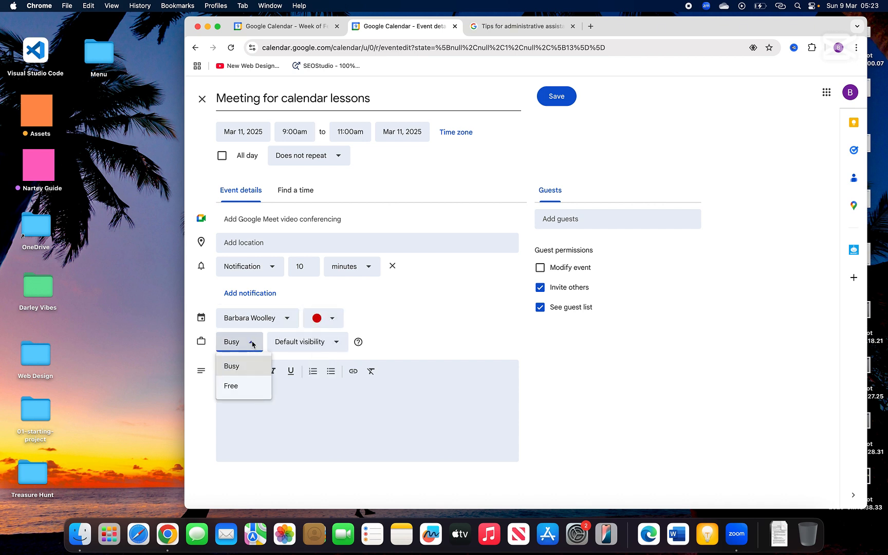
left_click(245, 371)
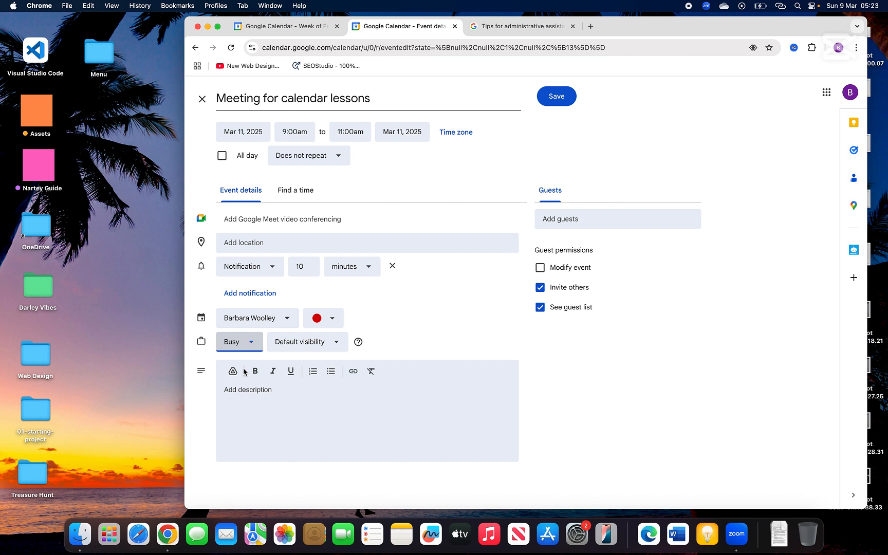
Step: Review the visibility options, keep Default visibility, and save the event without a description
left_click(337, 346)
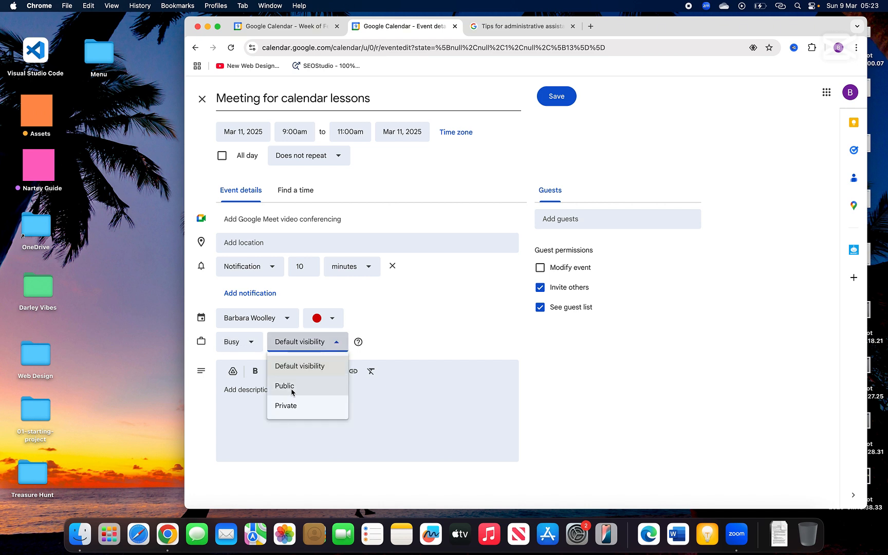
left_click(327, 342)
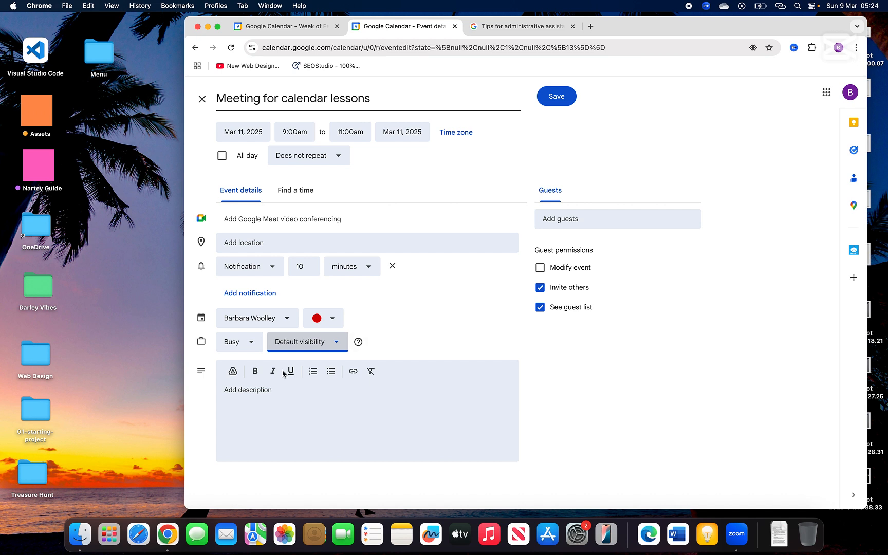
left_click(235, 392)
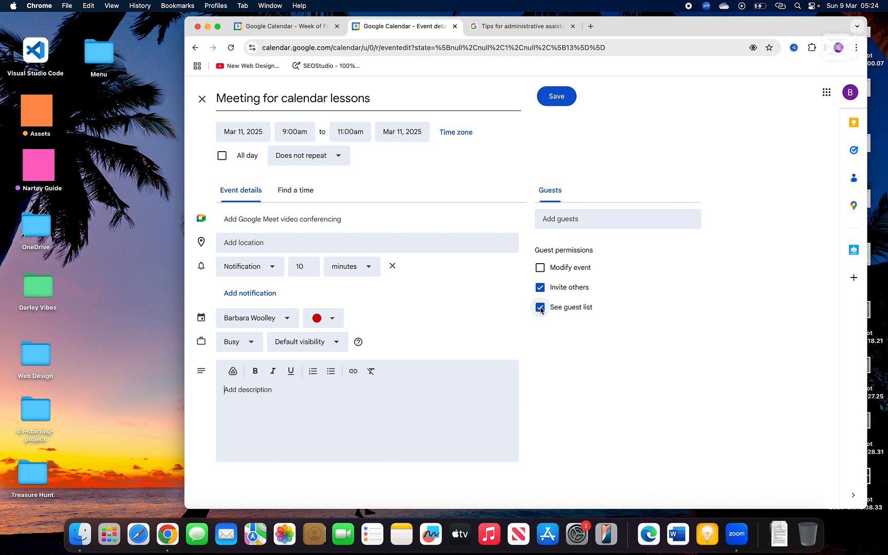
key("super+s")
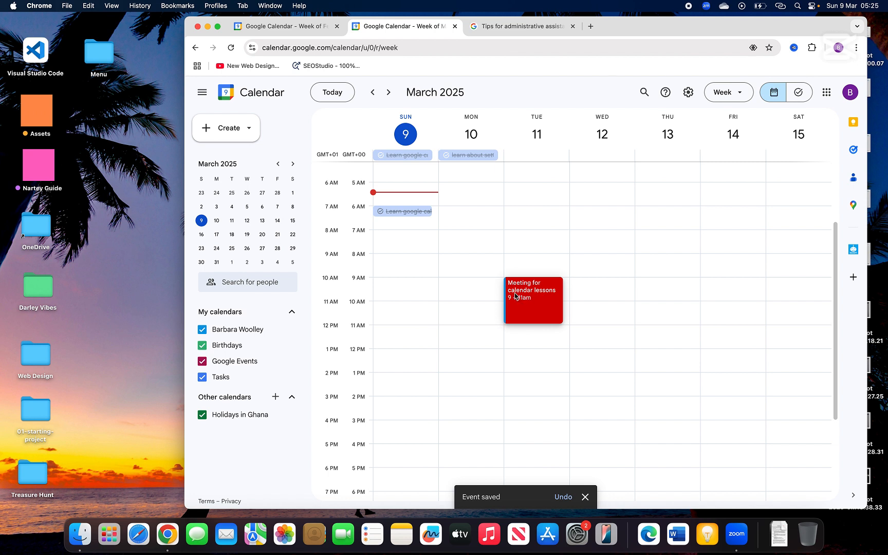
Step: Open the saved meeting on March 11 for editing, look over its details, and save it without changes
scroll(559, 286, "down", 1)
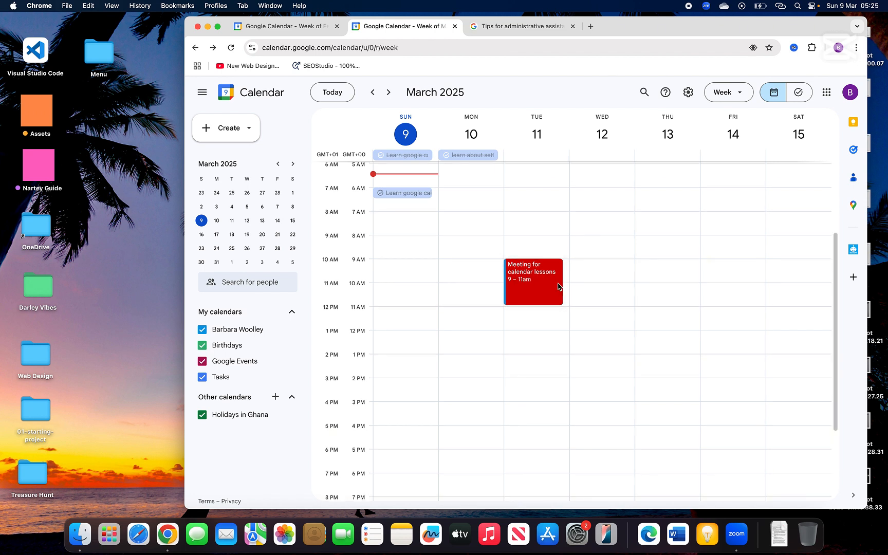
left_click(522, 284)
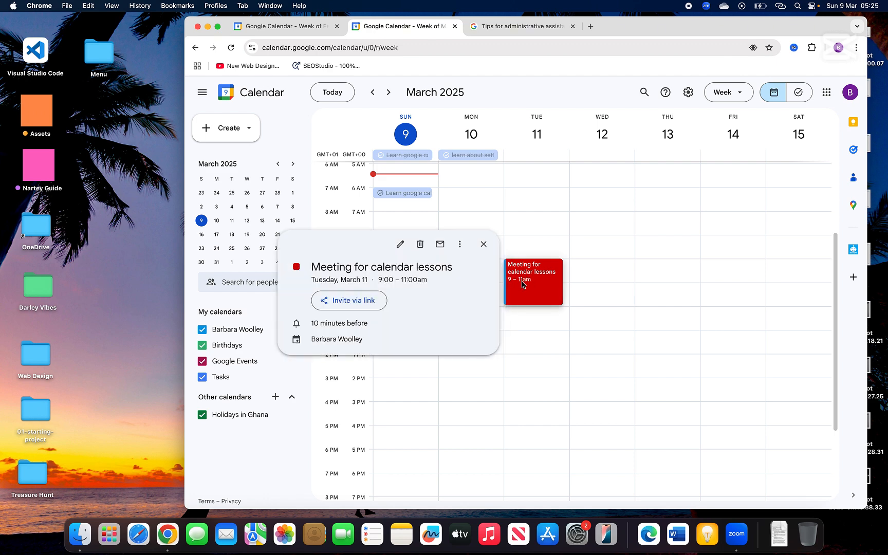
left_click(400, 245)
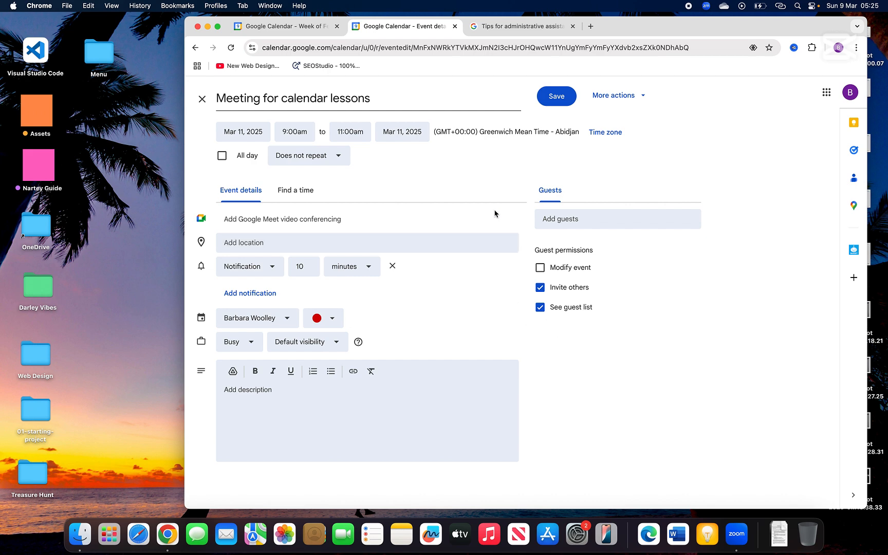
left_click(557, 98)
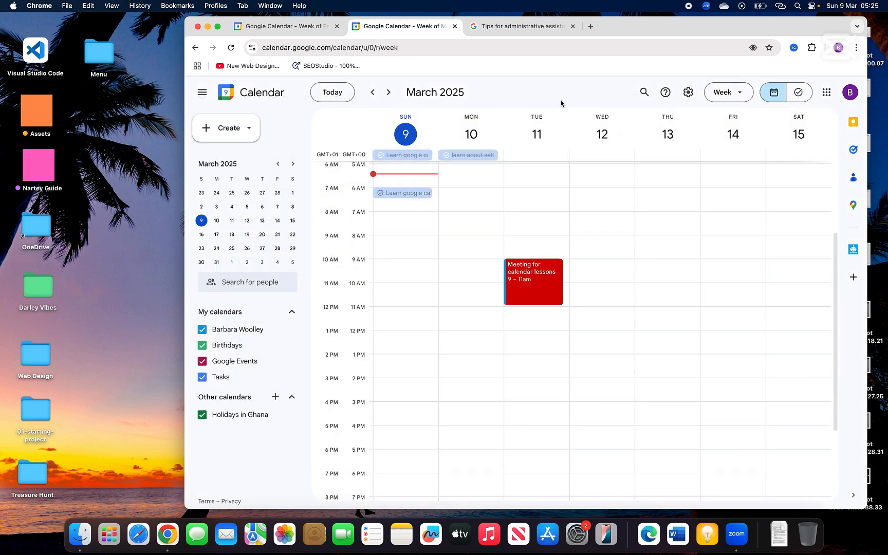
Step: Look over the March 11 meeting's additional options and its Change owner form, cancel the transfer, and delete the meeting
left_click(539, 286)
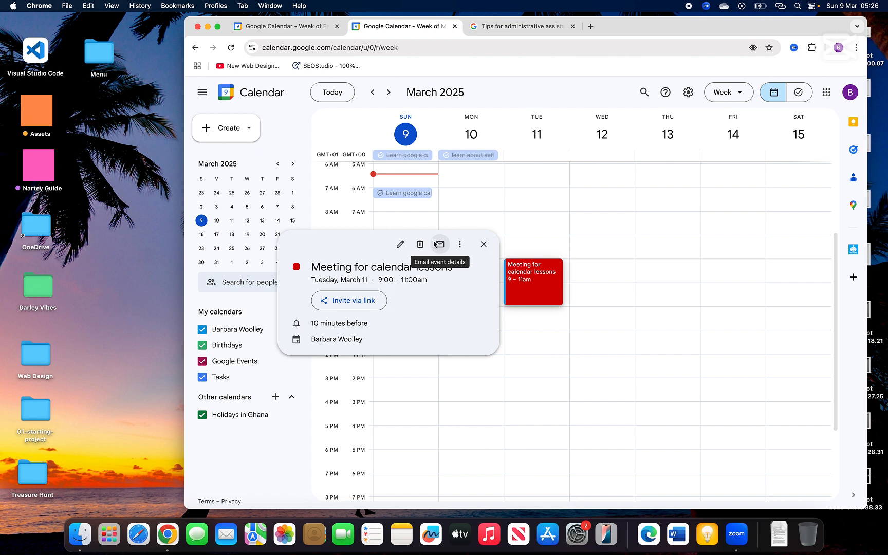
left_click(460, 246)
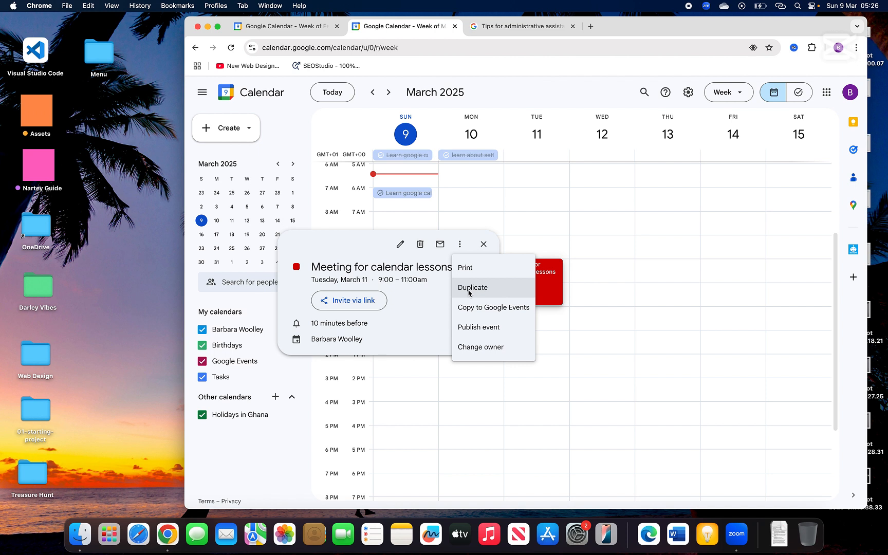
left_click(474, 347)
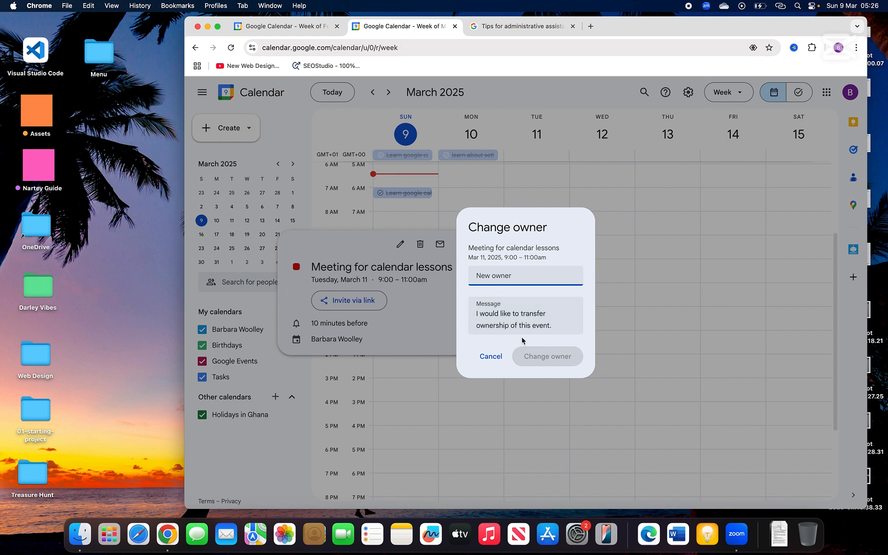
left_click(490, 363)
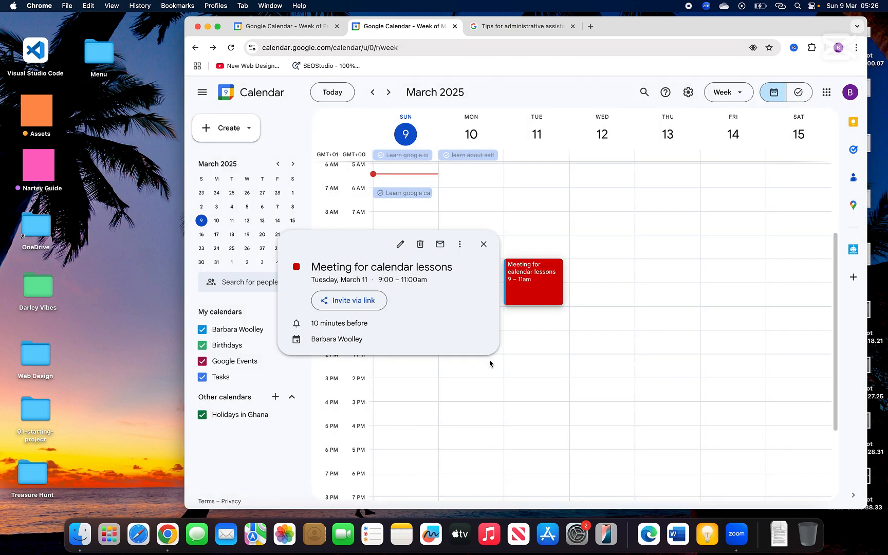
left_click(462, 247)
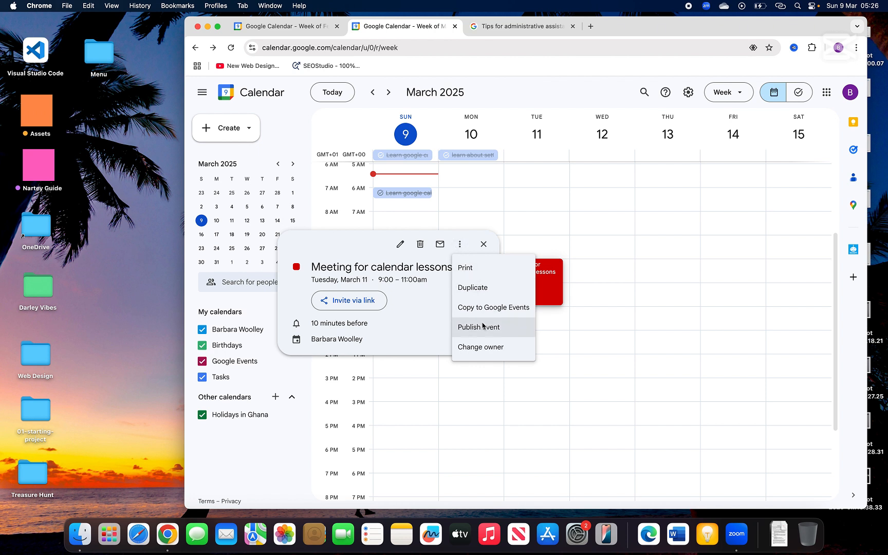
left_click(420, 245)
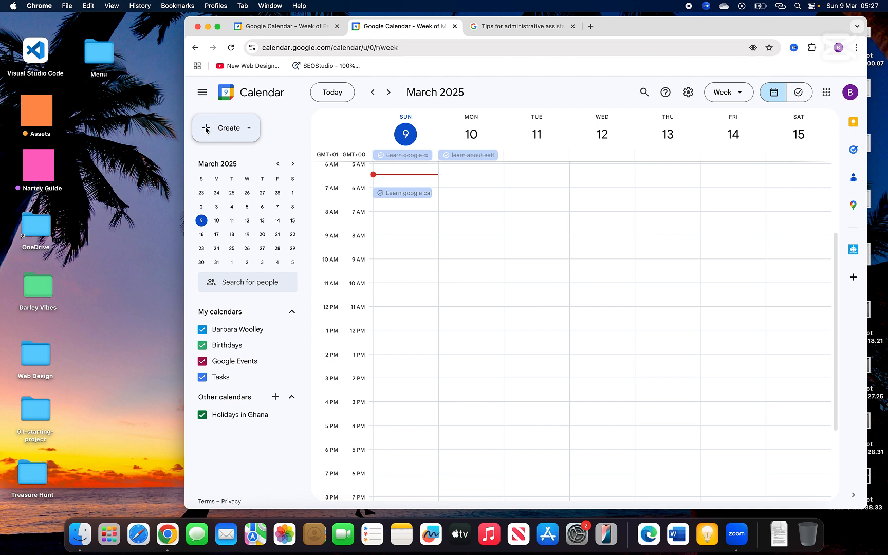
Step: Create a bookable appointment schedule titled "Booking consultation" with an appointment duration of 30 minutes
left_click(207, 128)
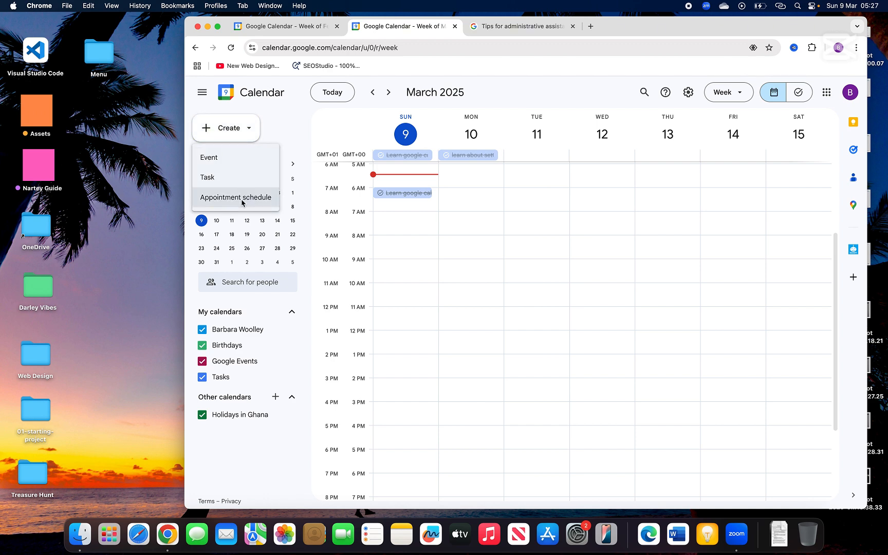
left_click(241, 198)
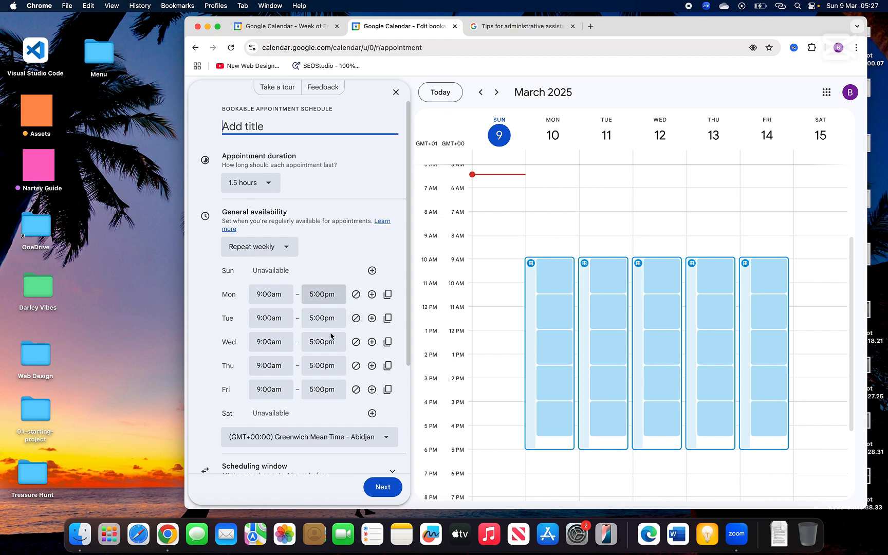
scroll(331, 337, "down", 3)
scroll(323, 328, "up", 3)
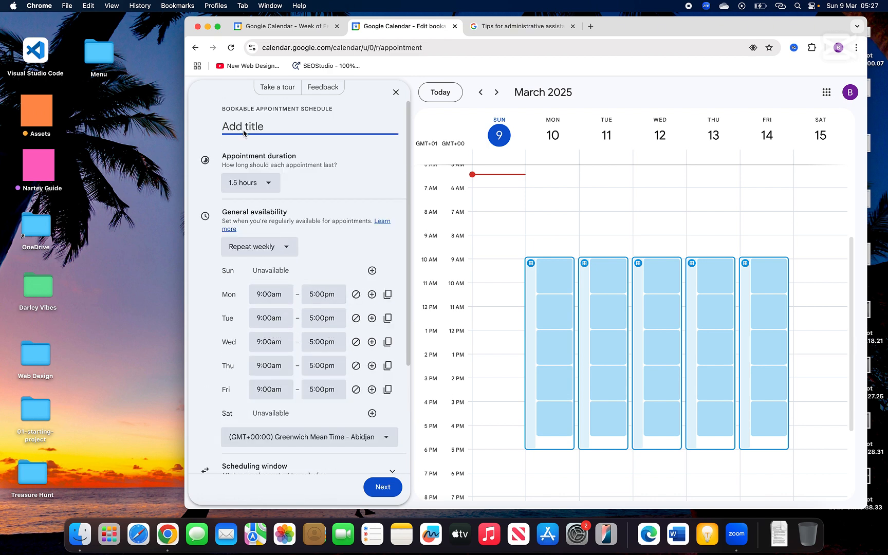
type("Booking consultat")
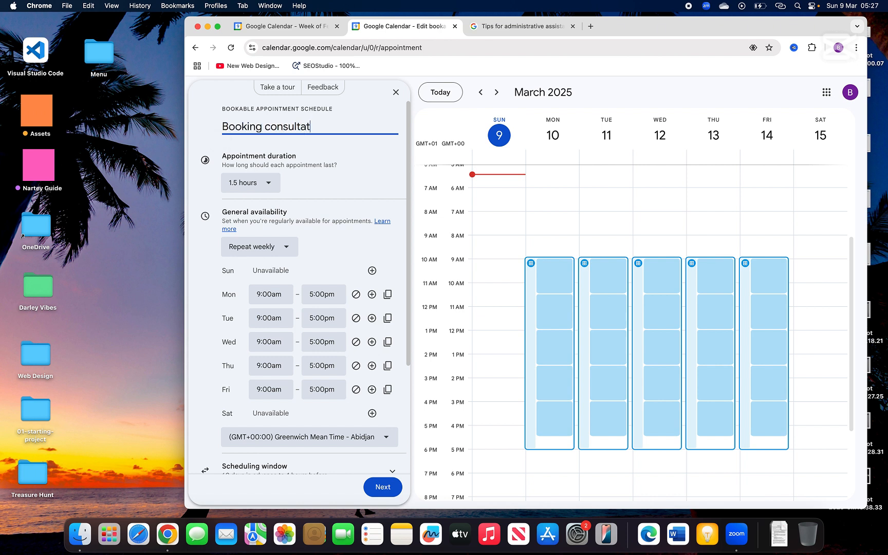
type("ion")
left_click(271, 185)
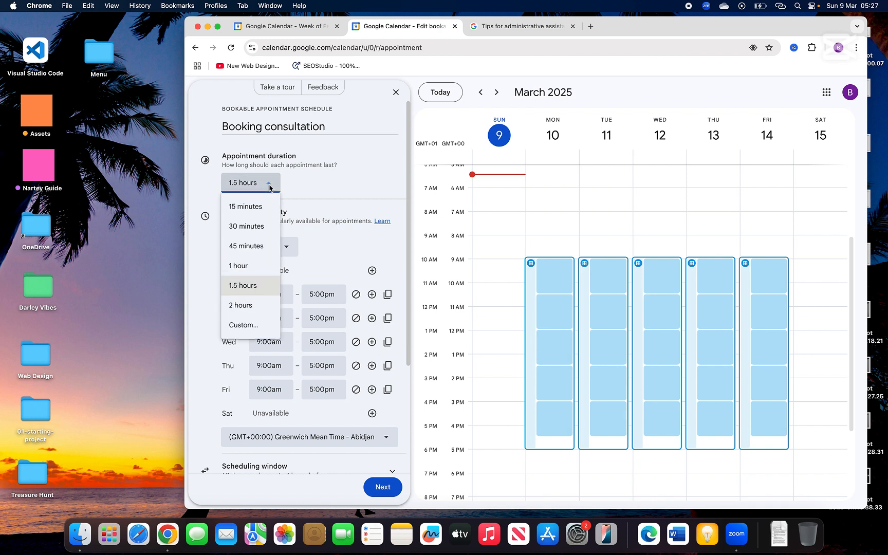
left_click(250, 227)
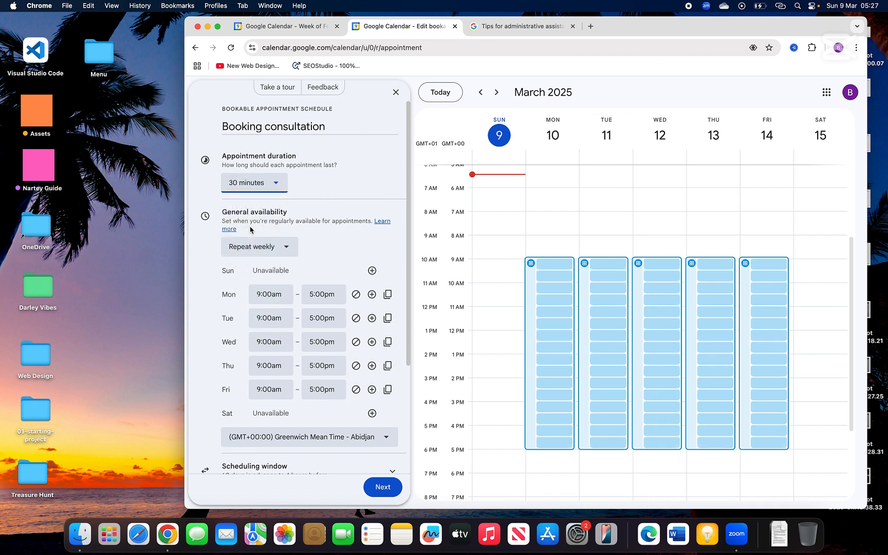
Step: Review the general availability repeat options and the custom recurrence settings, cancelling to keep Repeat weekly
left_click(285, 249)
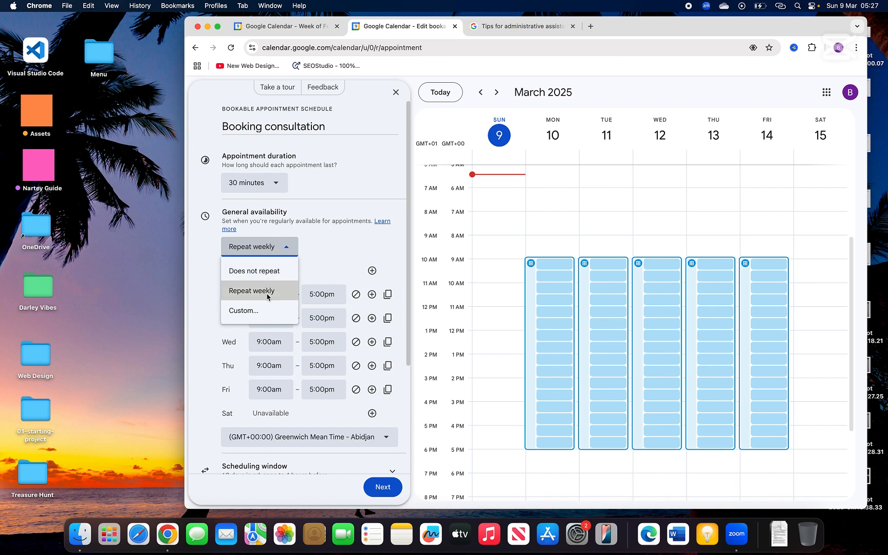
left_click(255, 315)
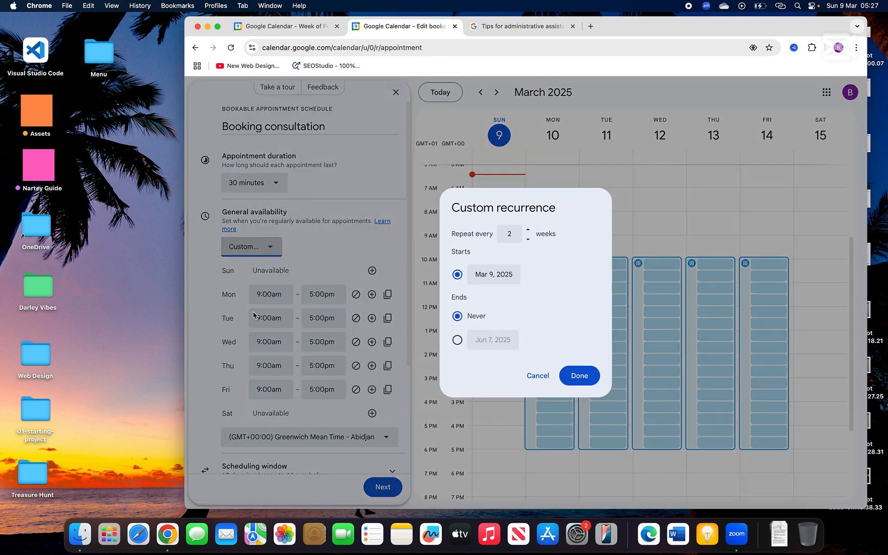
left_click(538, 376)
Step: Add Sunday to the general availability, with hours from 10:00am to 10:30am
scroll(326, 251, "down", 2)
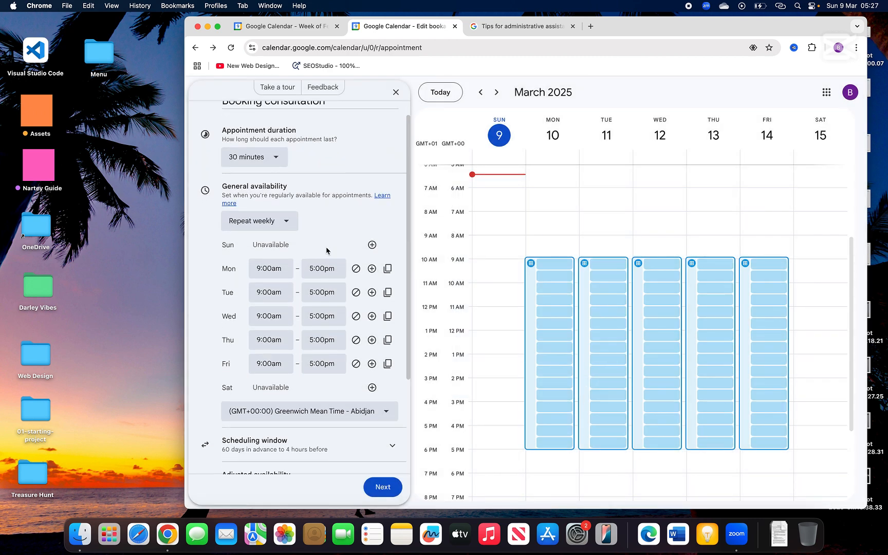
scroll(327, 251, "down", 2)
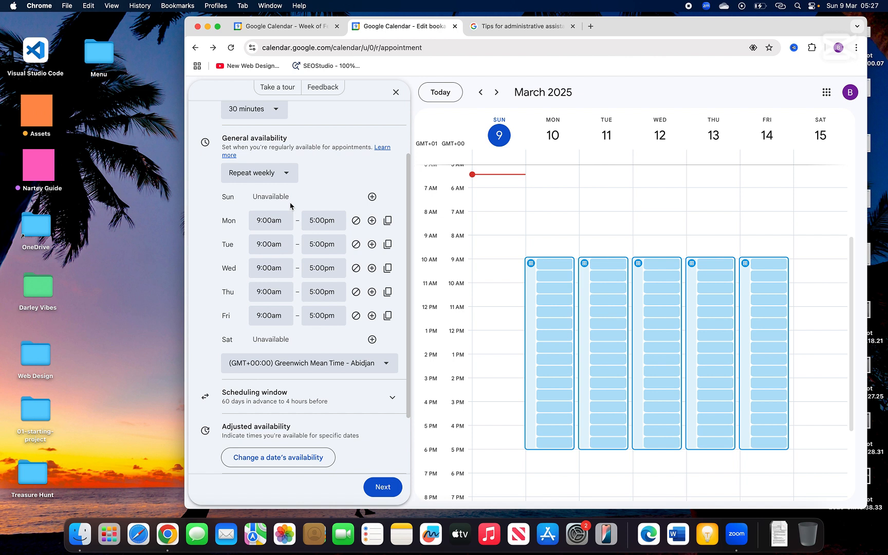
left_click(372, 197)
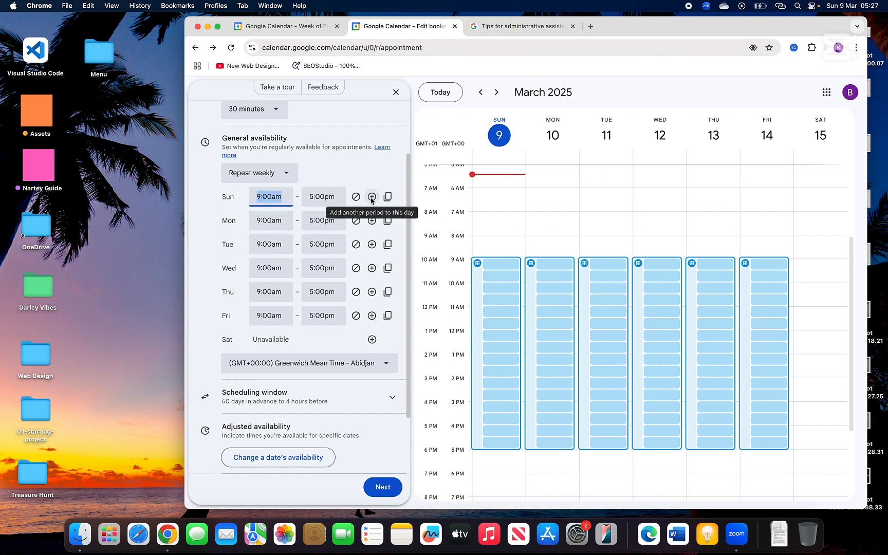
left_click(279, 197)
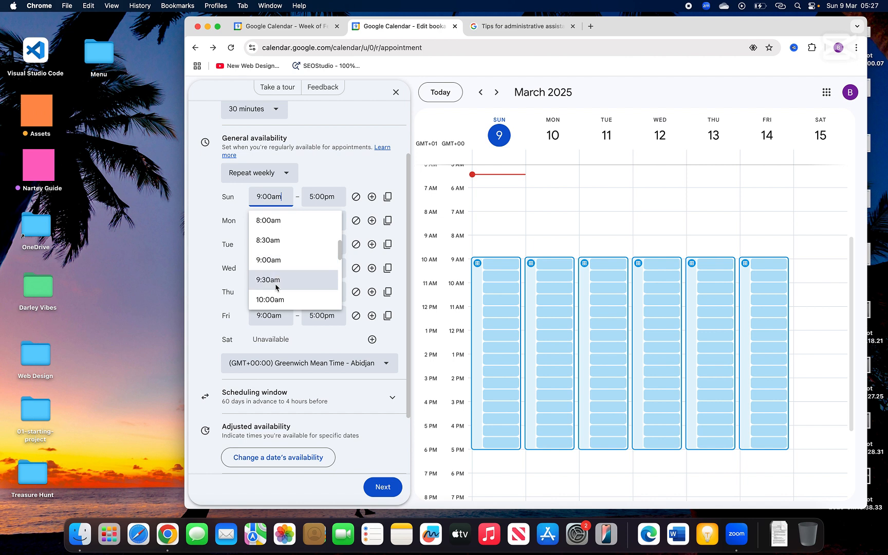
left_click(270, 299)
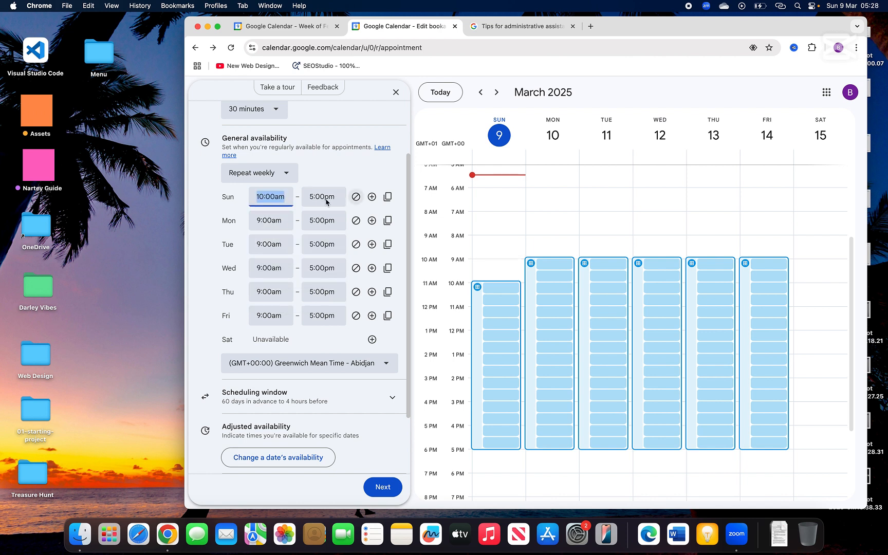
left_click(326, 202)
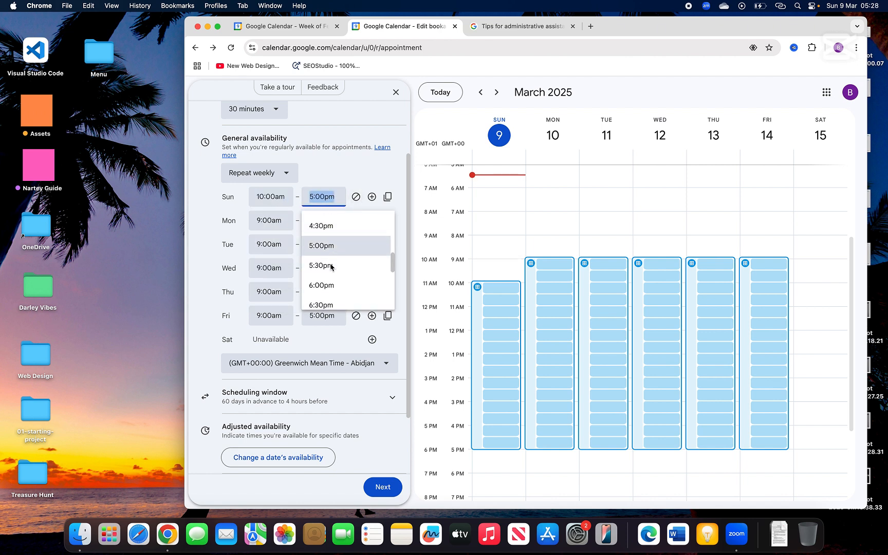
scroll(330, 266, "down", 10)
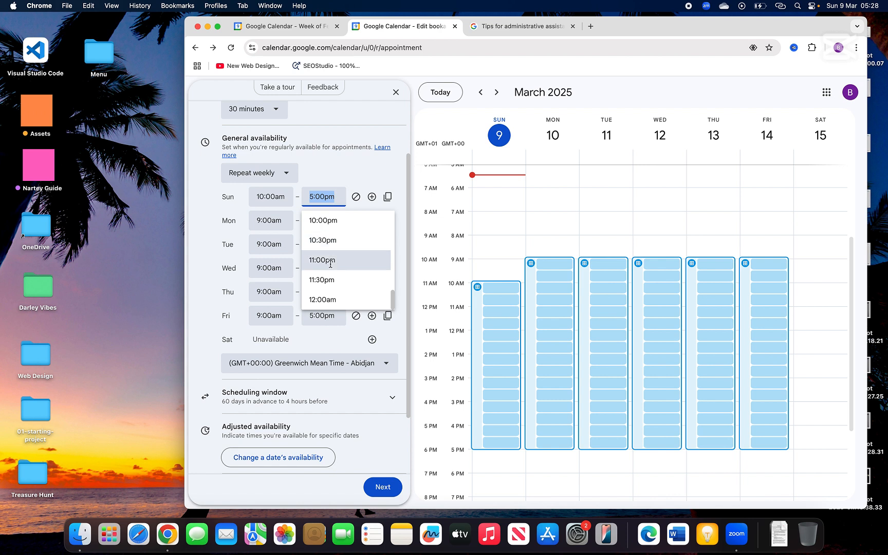
left_click(327, 240)
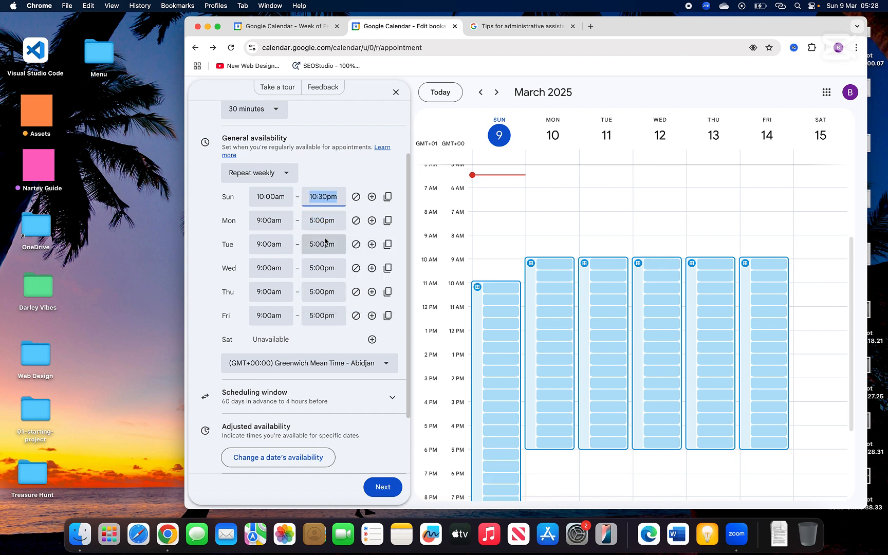
left_click(332, 199)
scroll(339, 278, "up", 12)
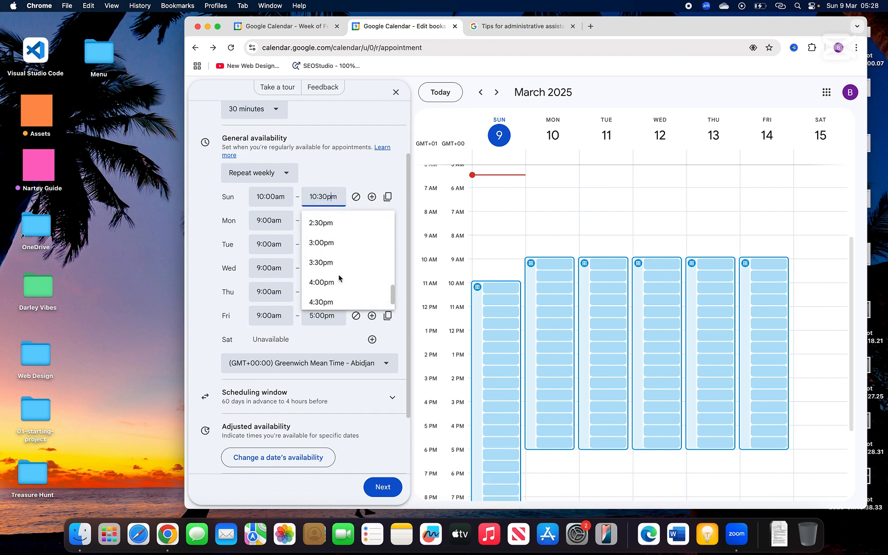
scroll(340, 278, "up", 7)
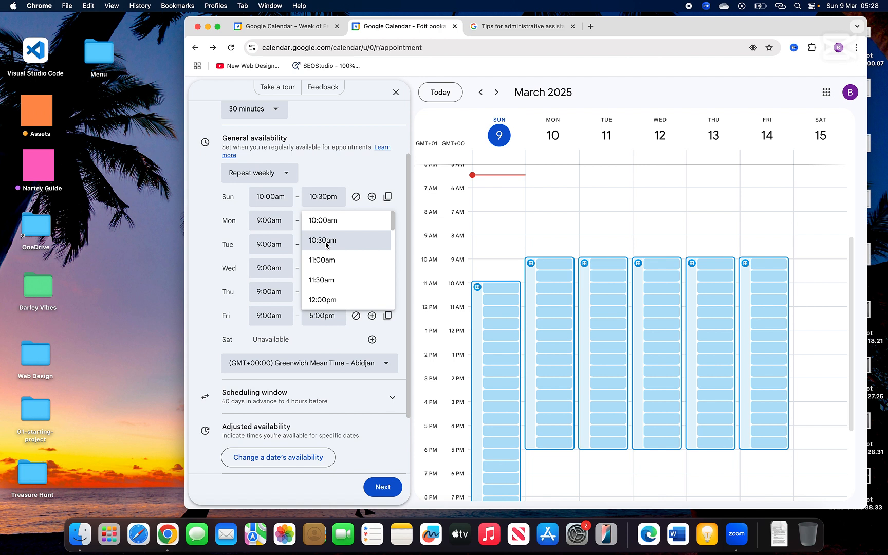
left_click(326, 242)
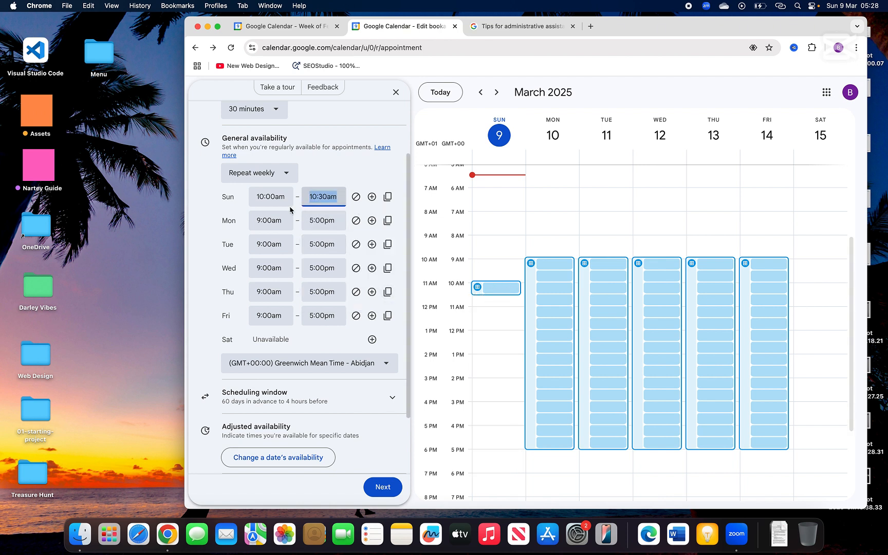
Step: Set Monday's availability from 11:00am to 11:30am
left_click(273, 225)
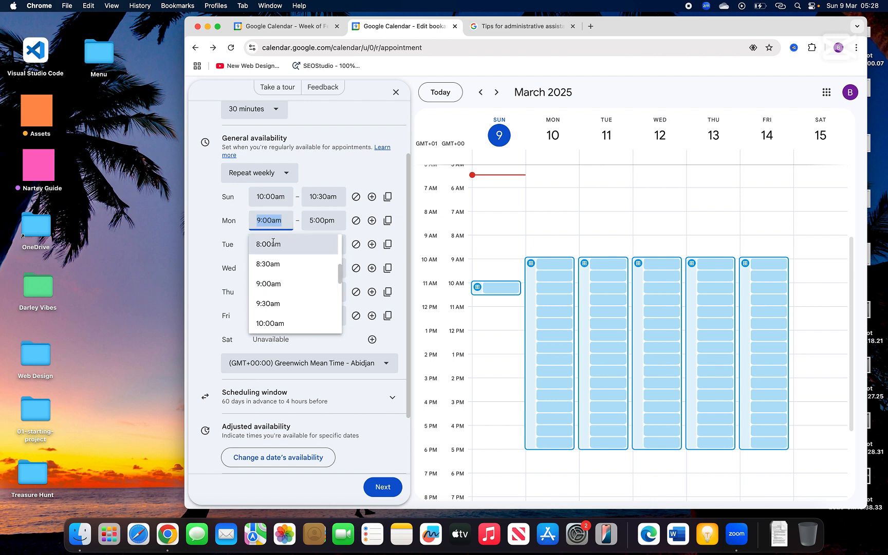
scroll(275, 272, "down", 1)
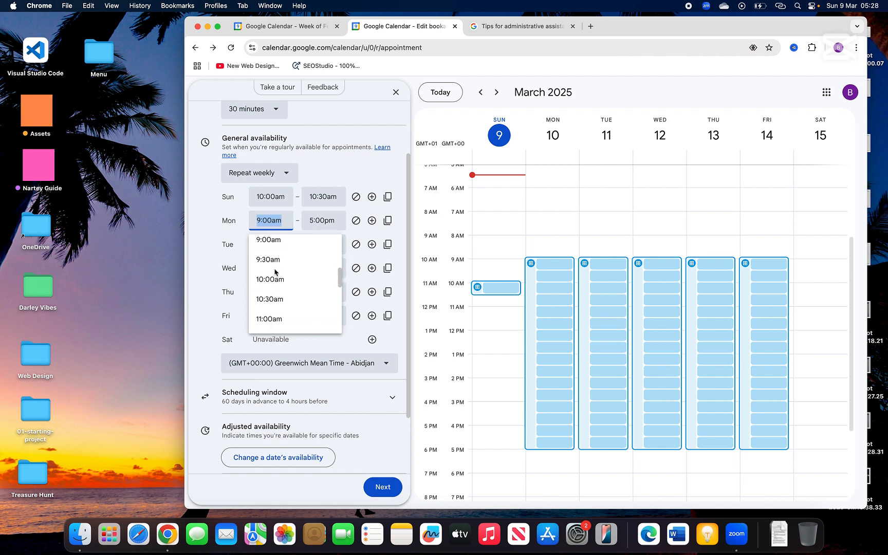
left_click(271, 315)
left_click(318, 225)
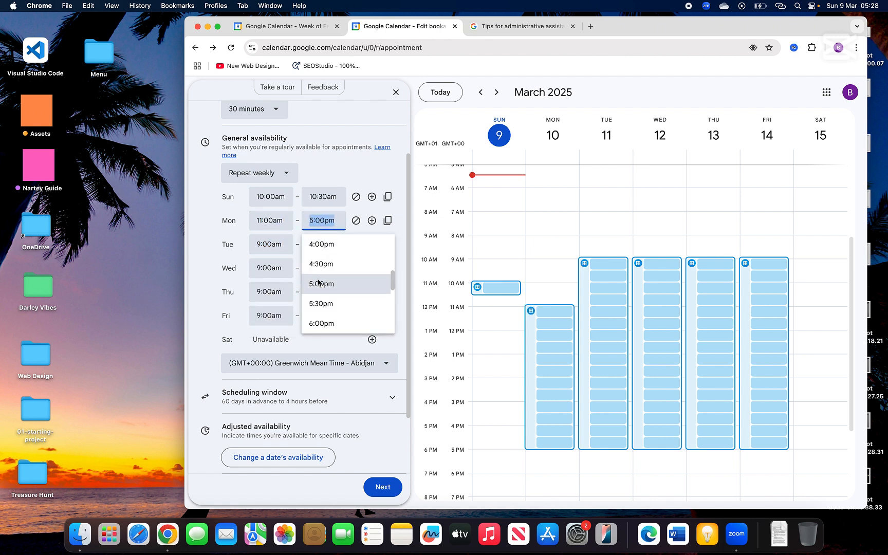
scroll(319, 282, "up", 5)
left_click(325, 264)
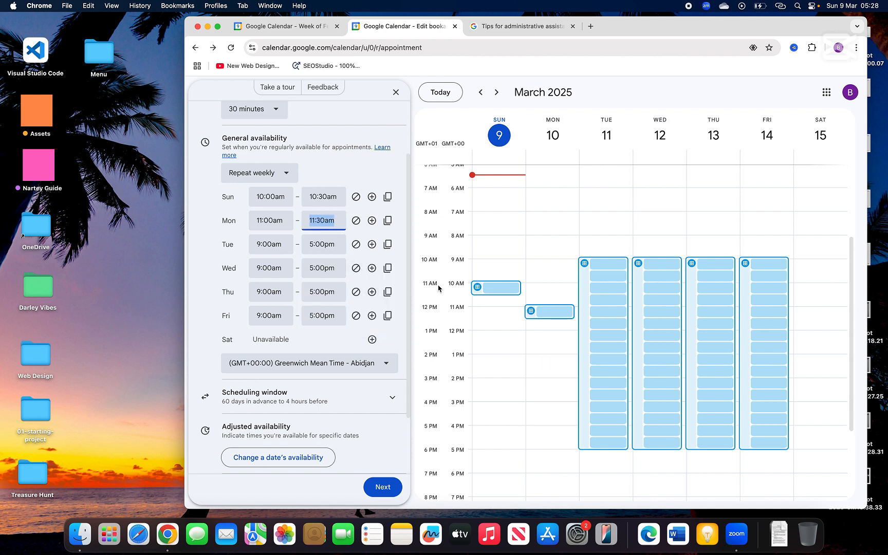
Step: Expand the scheduling window, select Start and end dates, and dismiss the date settings without choosing dates
scroll(327, 317, "down", 3)
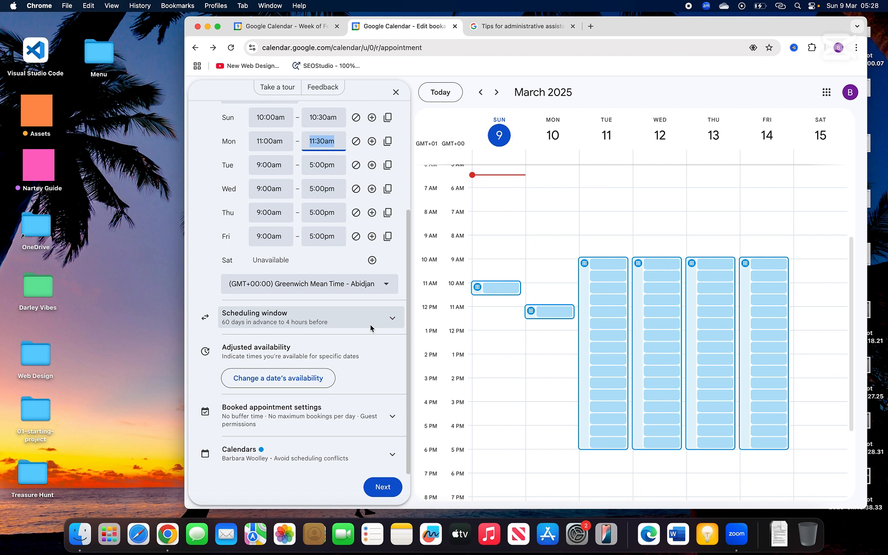
left_click(394, 318)
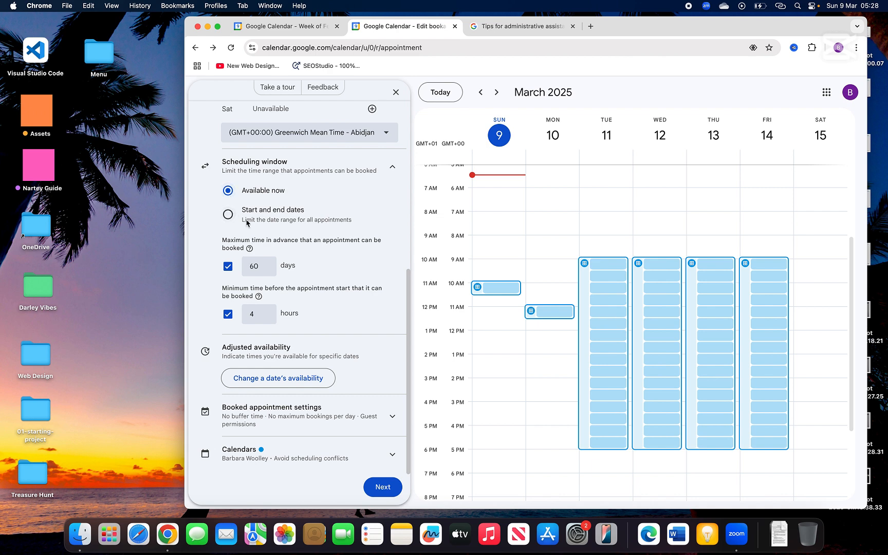
left_click(228, 215)
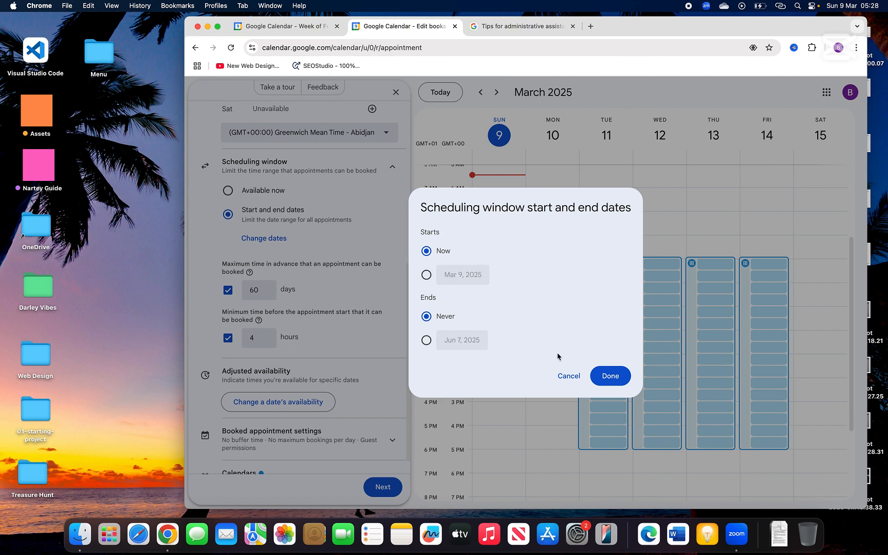
left_click(569, 375)
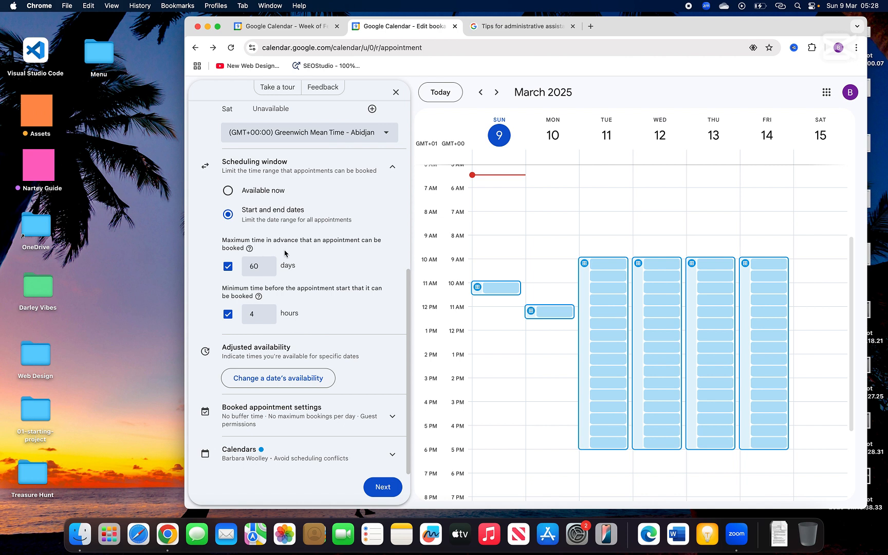
Step: Set the maximum time in advance that an appointment can be booked to 10 days
left_click(258, 271)
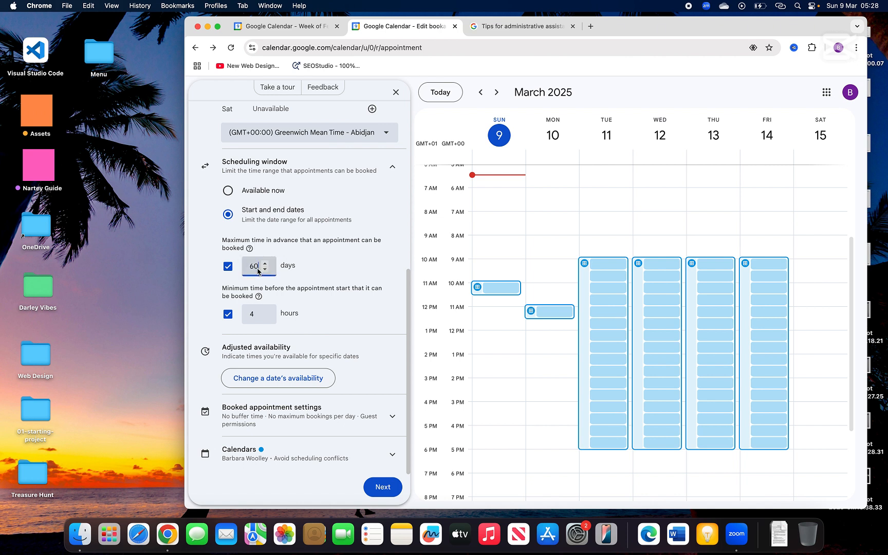
key("BackSpace")
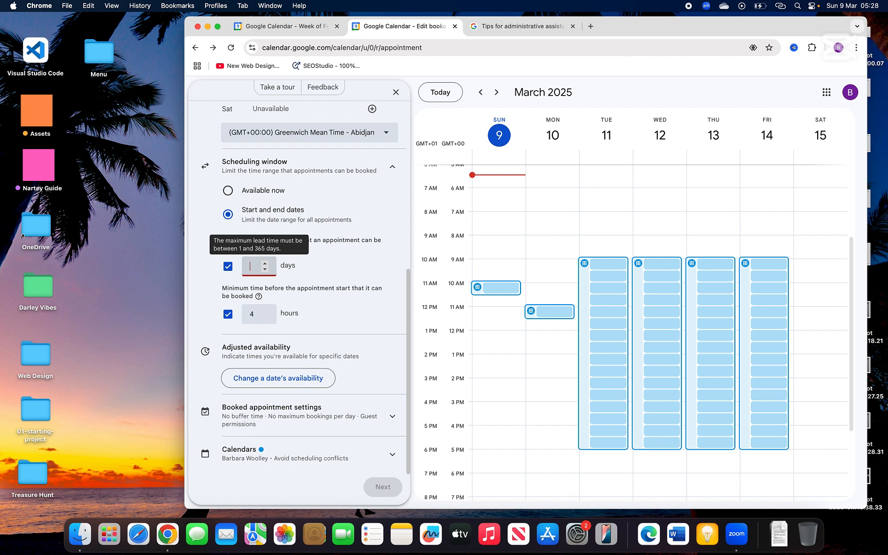
type("10")
left_click(349, 283)
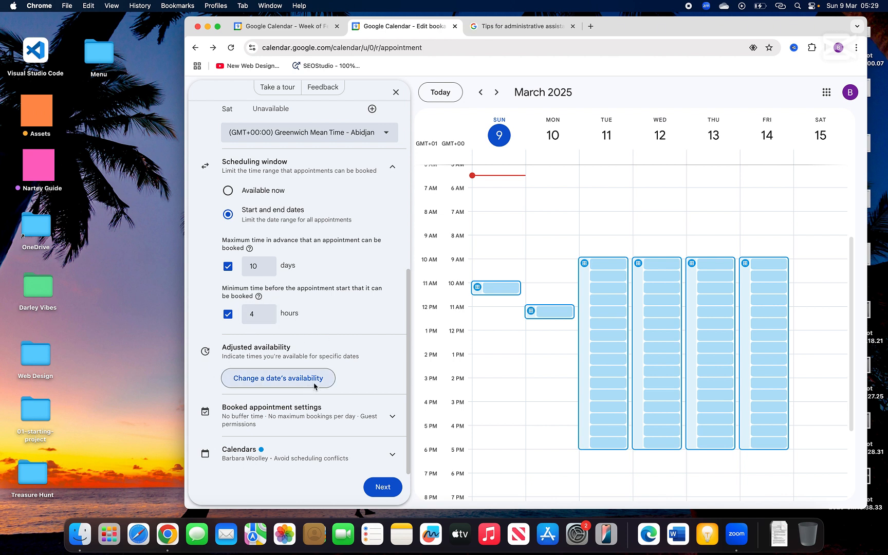
Step: Disable Guests can invite others in the booked appointment settings and continue to the booking page details
left_click(308, 410)
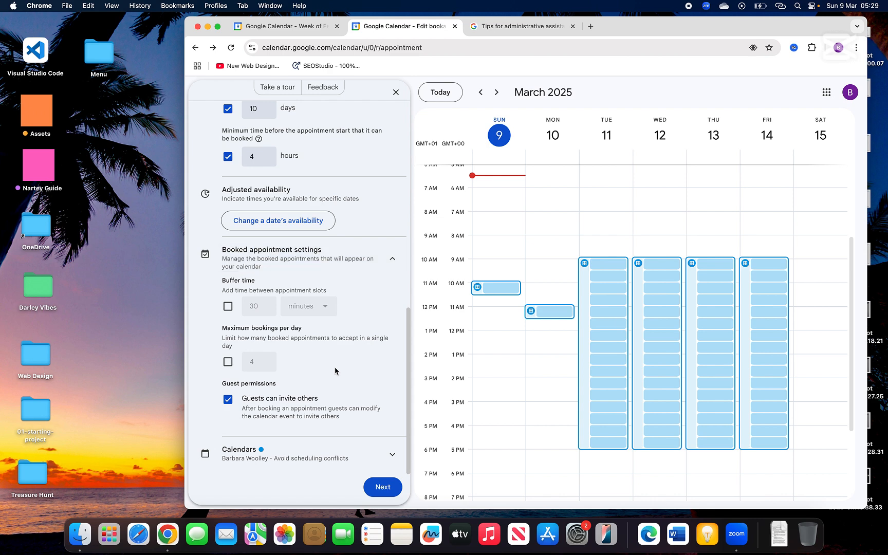
scroll(314, 280, "up", 1)
scroll(310, 292, "down", 1)
left_click(229, 403)
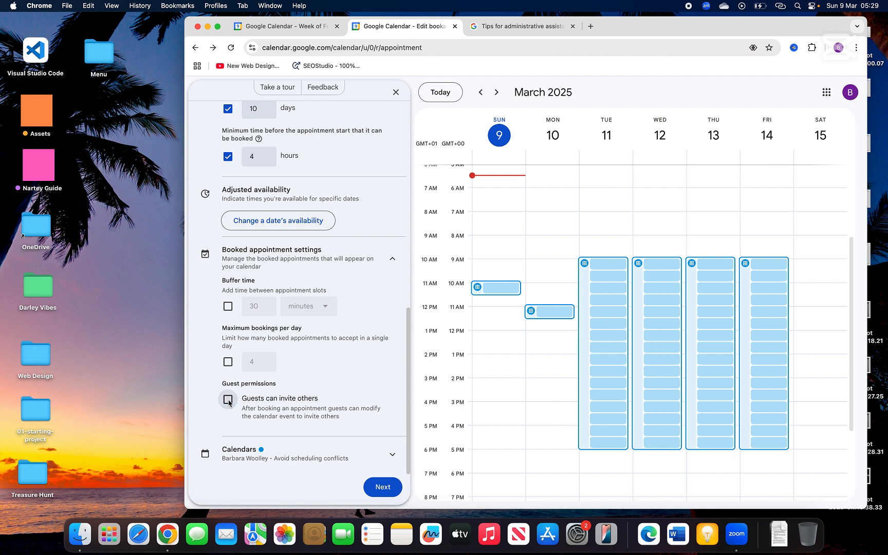
left_click(383, 487)
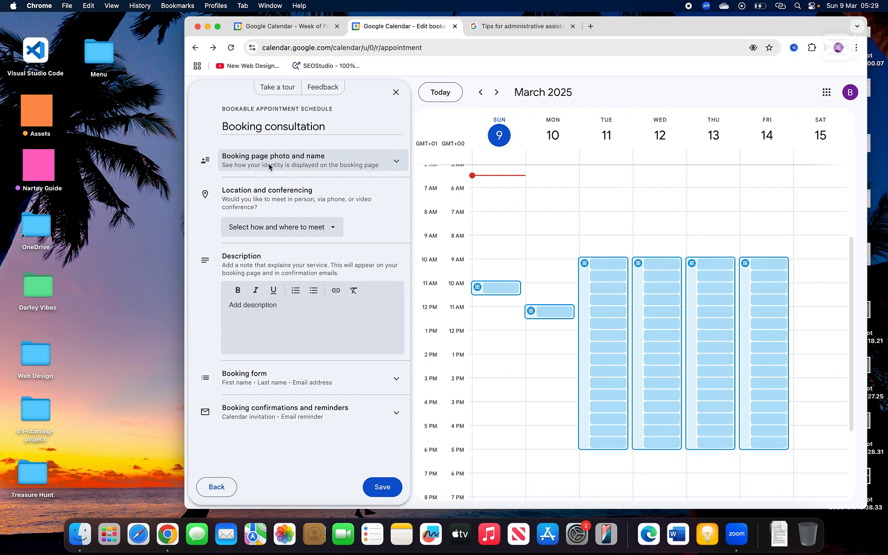
Step: Expand the booking page photo and name section, and set the location and conferencing option to Phone call
left_click(394, 166)
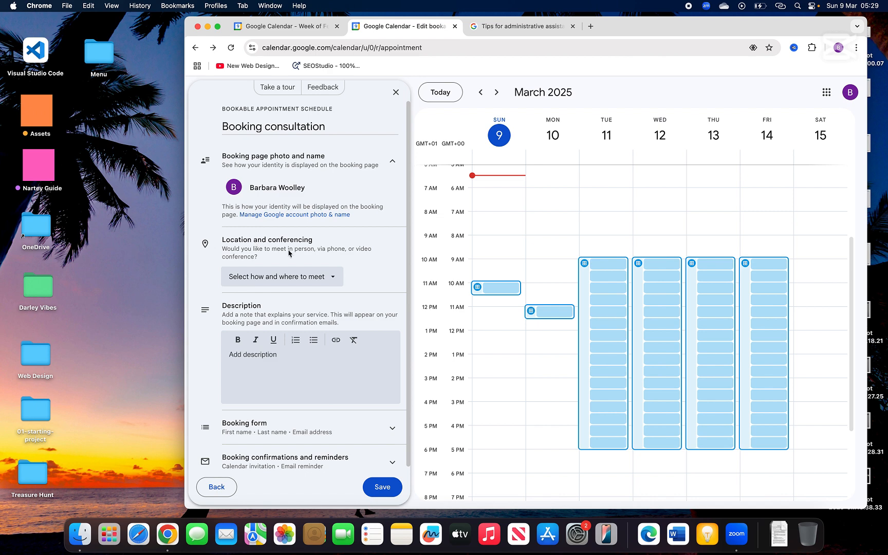
left_click(333, 280)
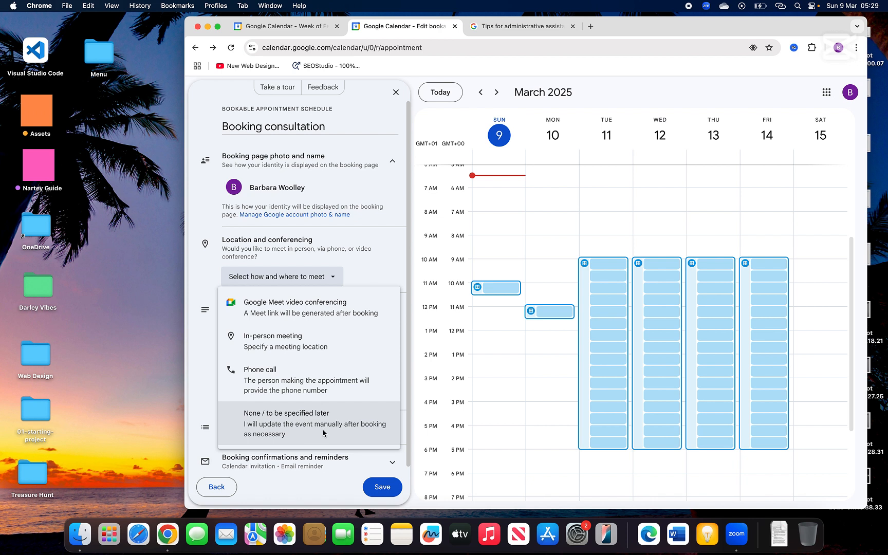
left_click(284, 381)
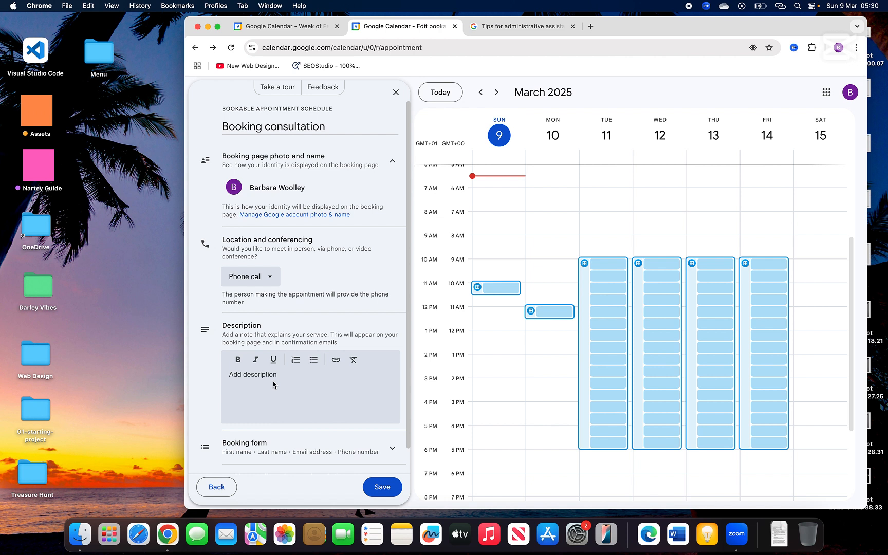
Step: Review the booking form fields and the options for adding a custom item, cancelling without adding one
scroll(274, 388, "down", 1)
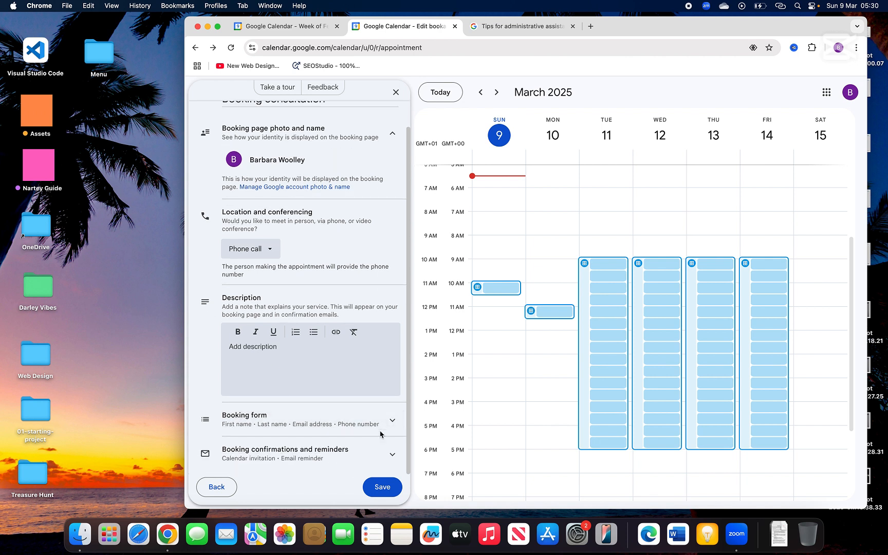
left_click(393, 421)
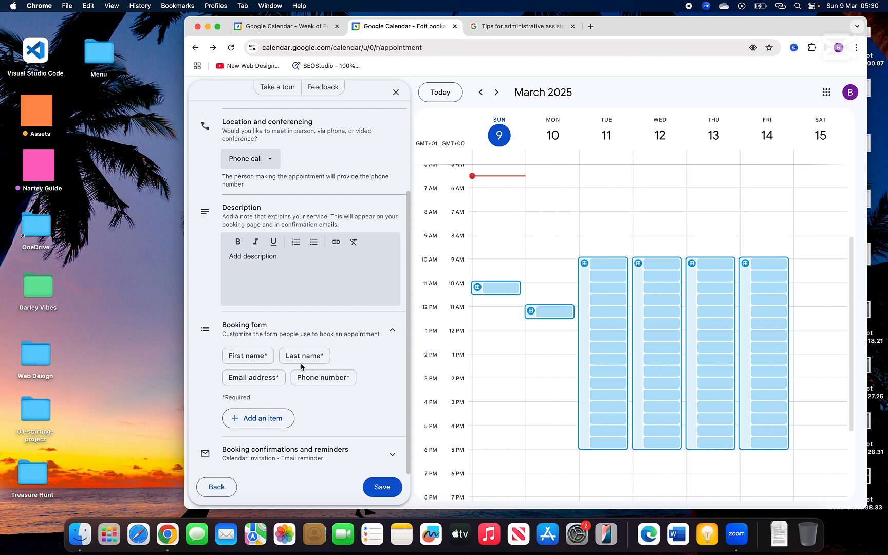
left_click(265, 420)
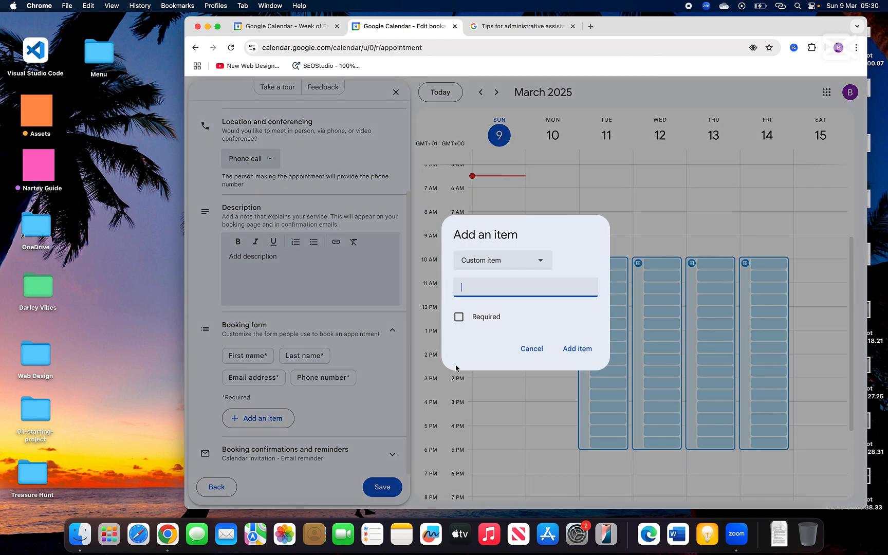
left_click(539, 264)
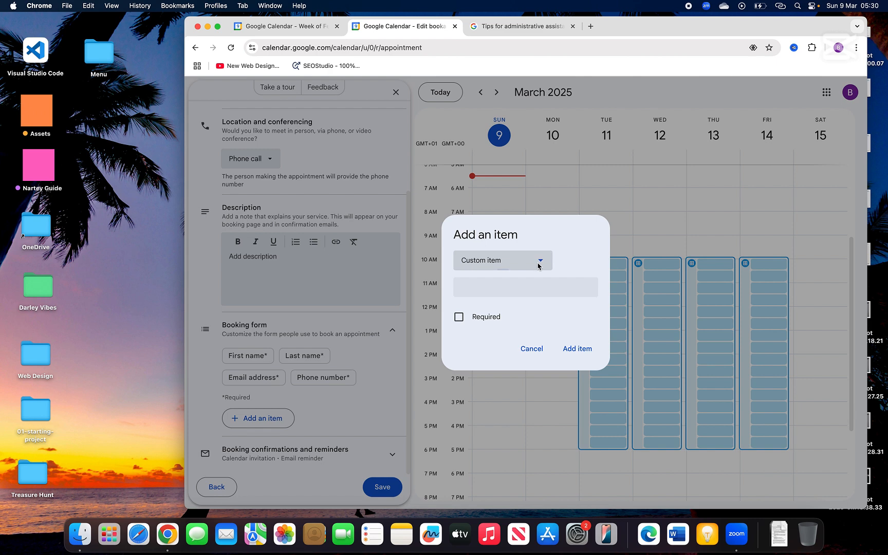
left_click(538, 264)
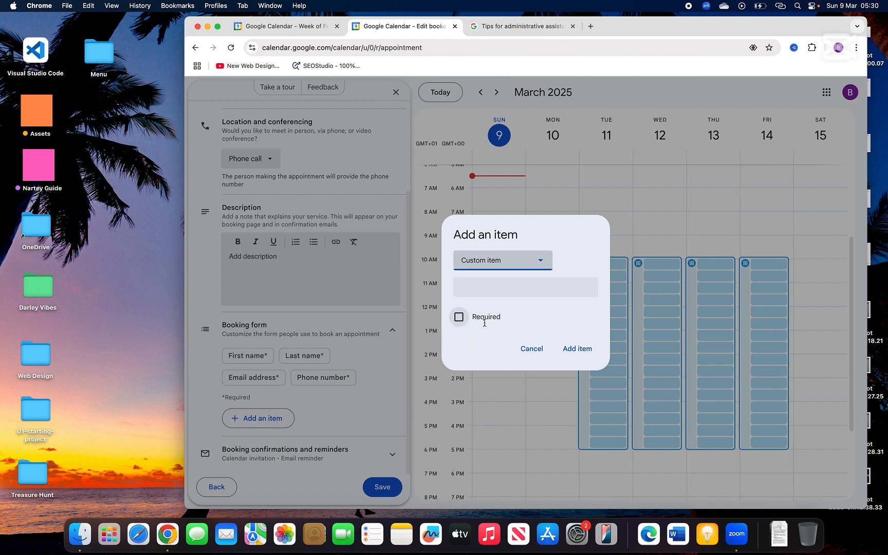
left_click(531, 348)
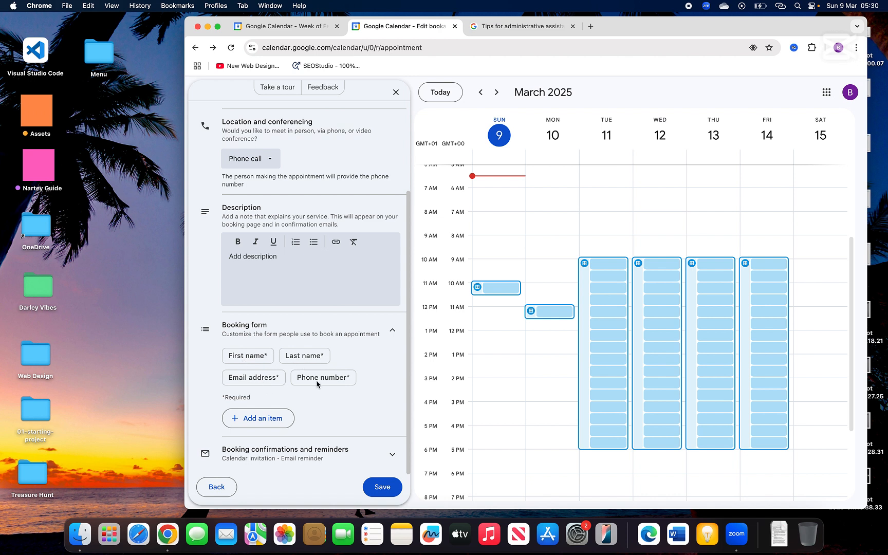
left_click(392, 332)
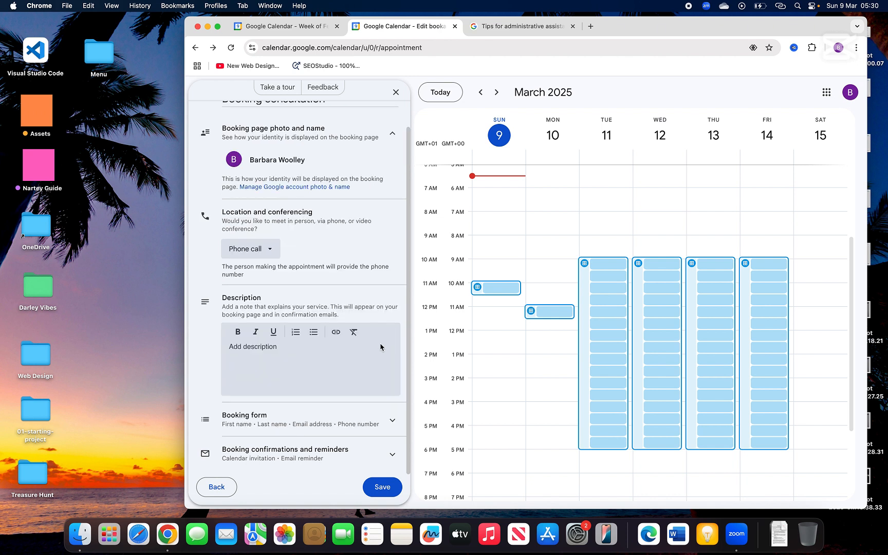
Step: Review the booking confirmations and reminders settings, and save the Booking consultation appointment schedule
left_click(393, 456)
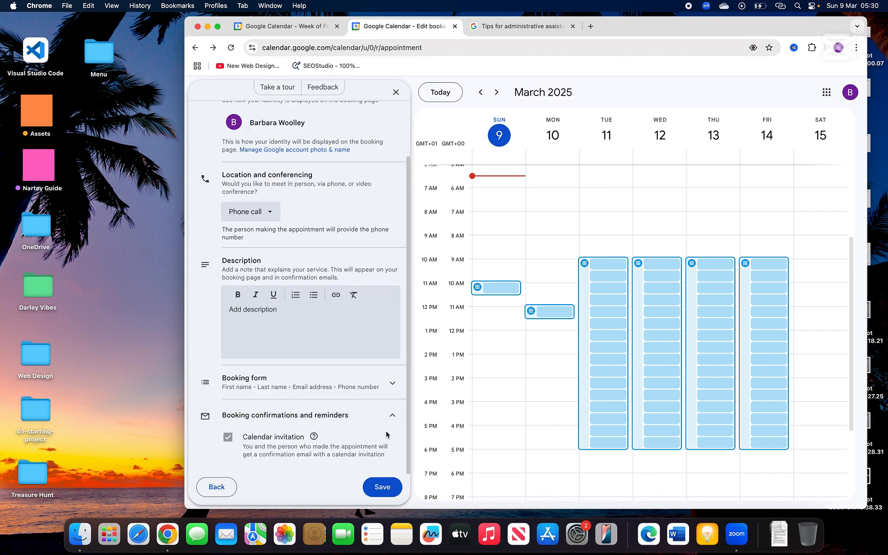
left_click(392, 416)
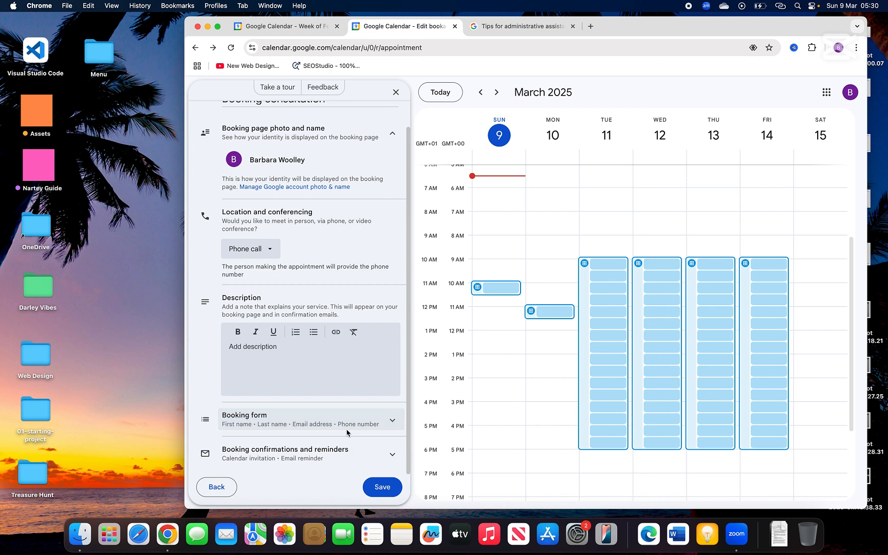
scroll(367, 440, "up", 2)
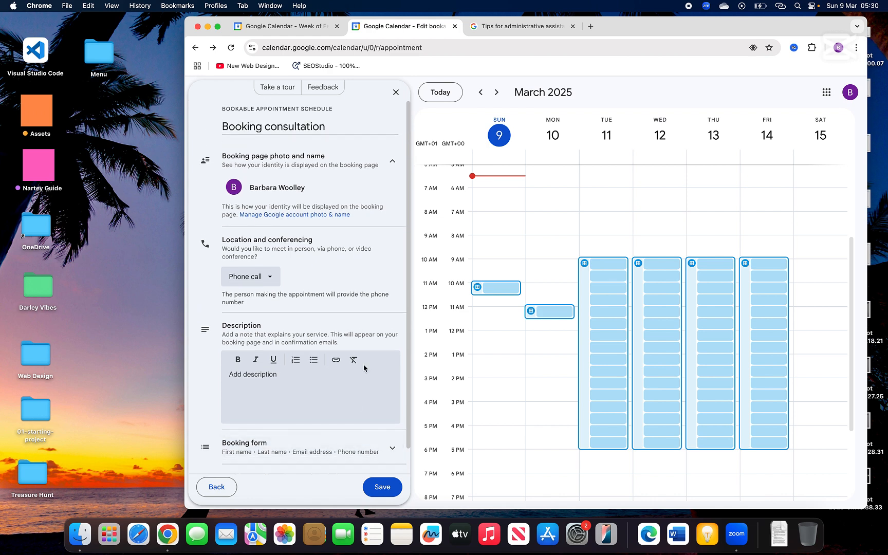
left_click(382, 487)
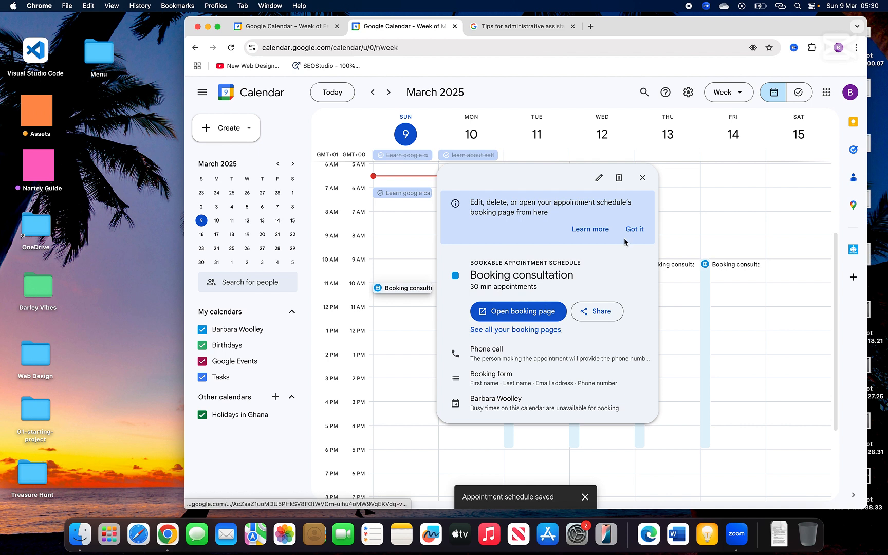
Step: Dismiss the appointment schedule tip and copy the booking page link from the sharing options
left_click(633, 236)
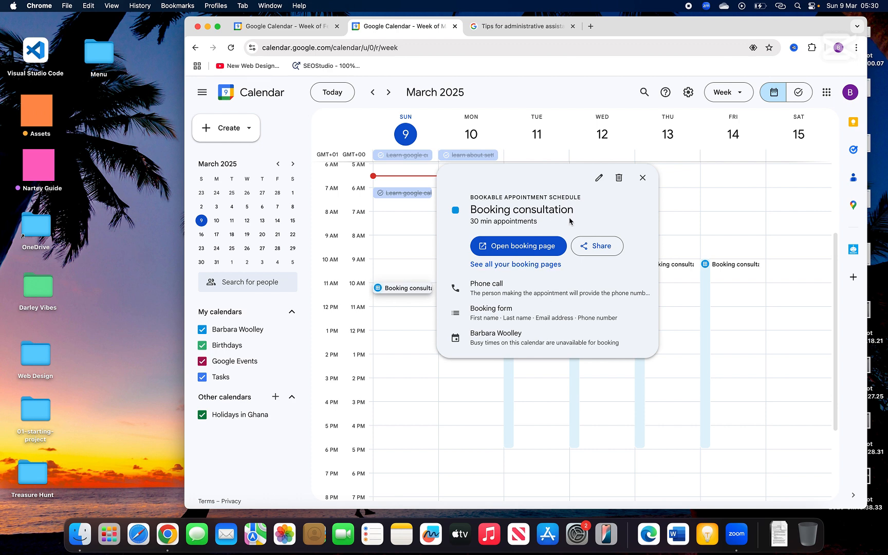
left_click(593, 247)
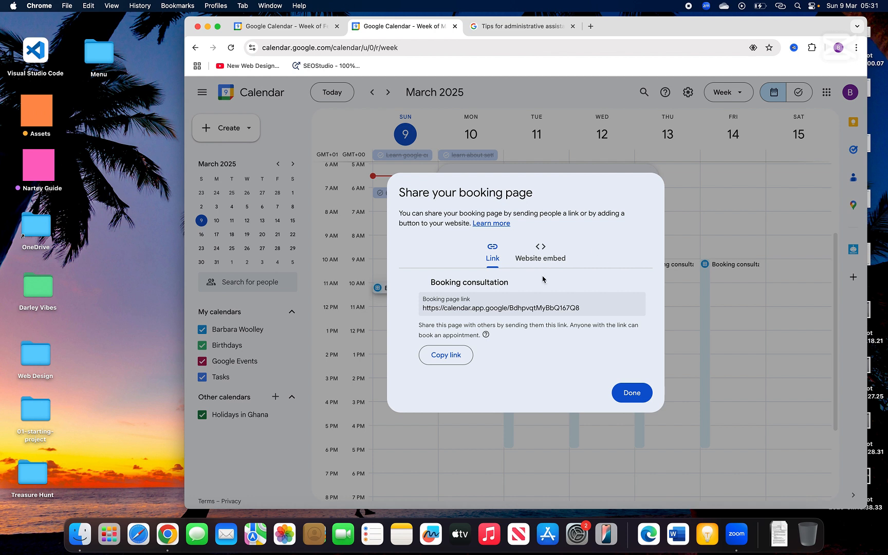
left_click(451, 361)
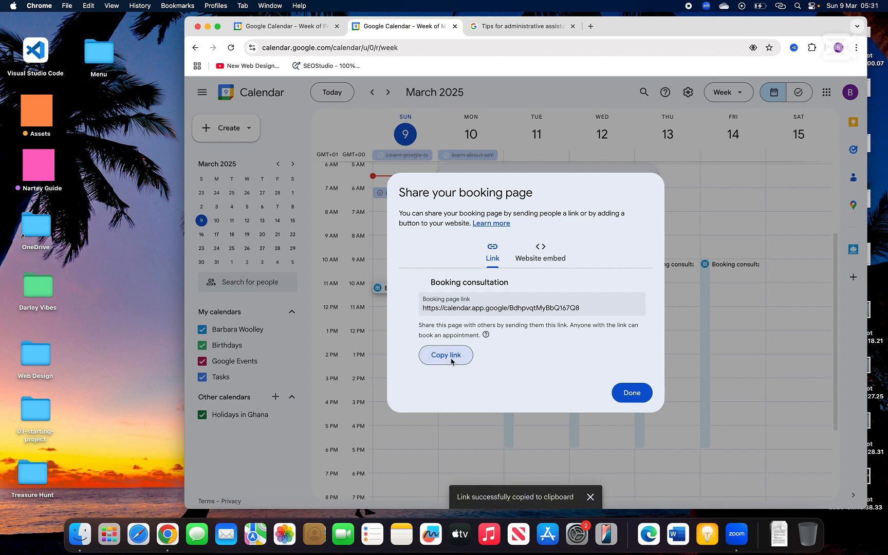
Step: Review the website embed options for the booking page: Button with popup and Inline booking page
left_click(548, 263)
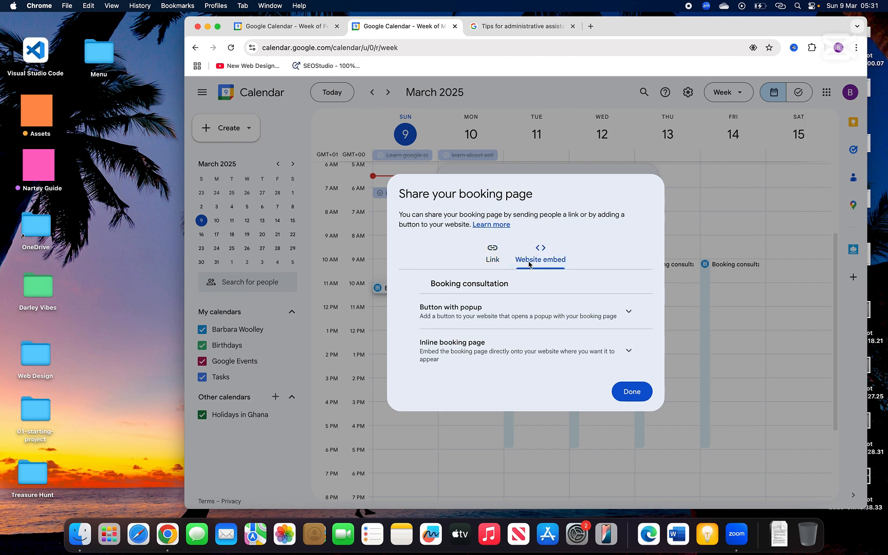
left_click(627, 314)
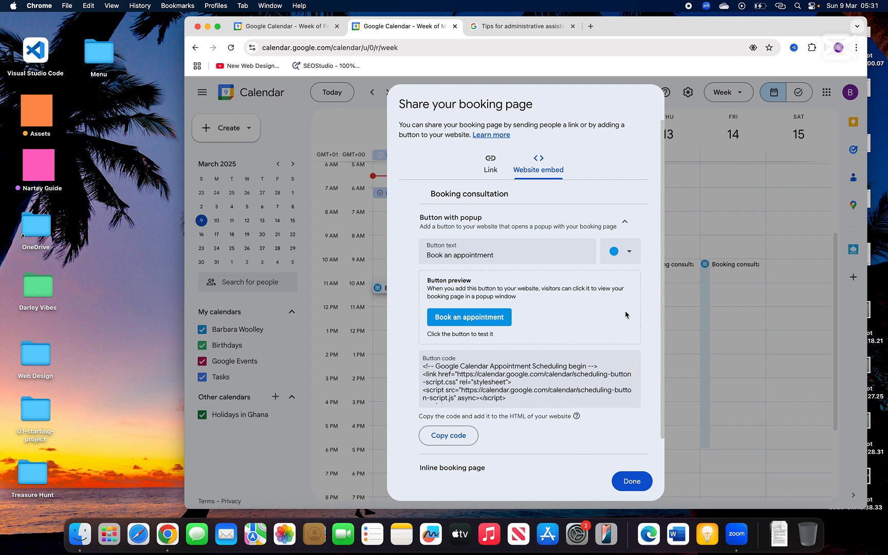
left_click(626, 227)
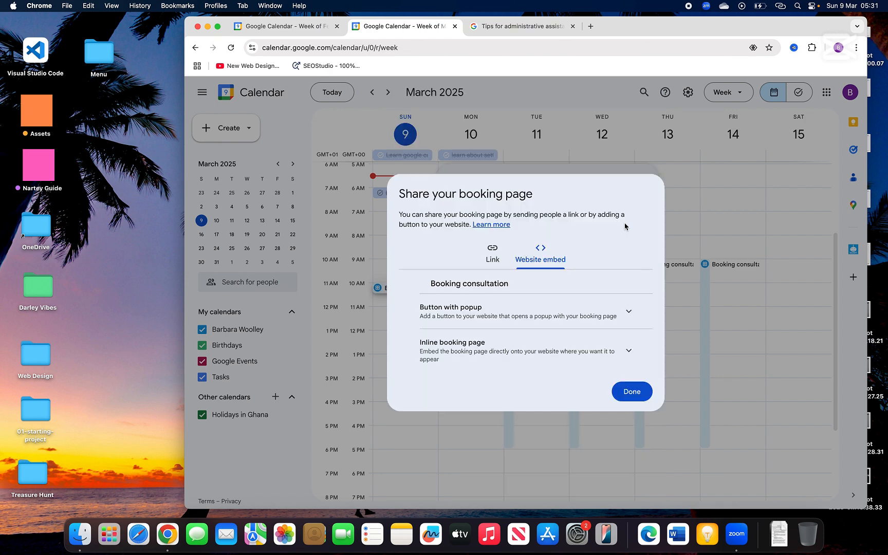
left_click(629, 351)
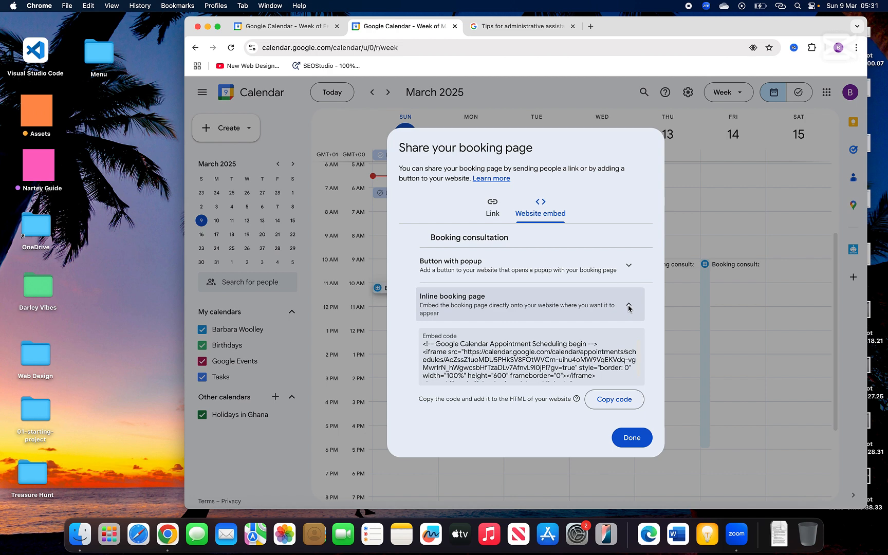
left_click(629, 307)
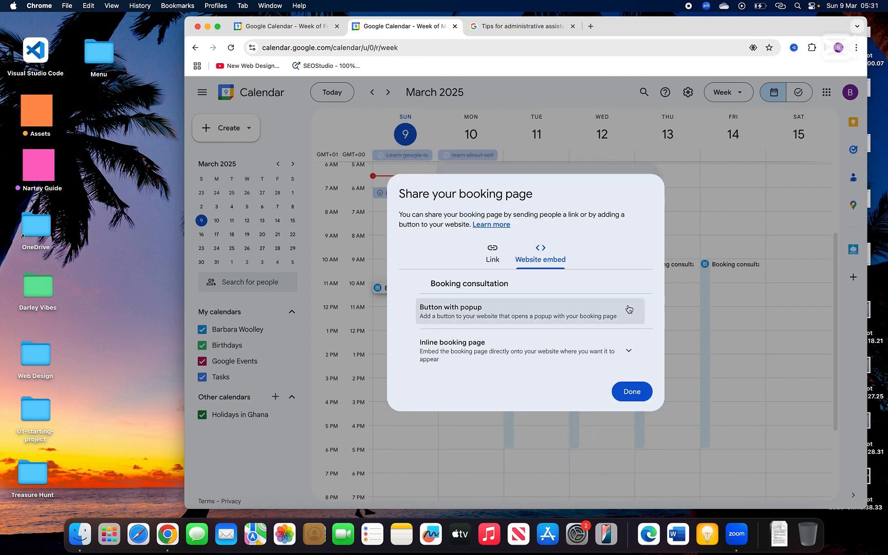
Step: Return to the link sharing option, copy the booking page link again, and close the sharing dialog and schedule details
left_click(492, 257)
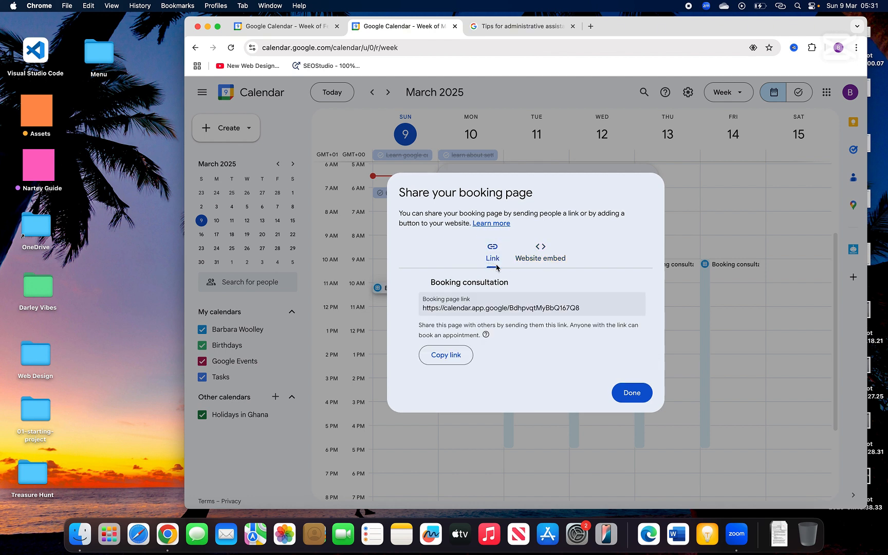
left_click(450, 356)
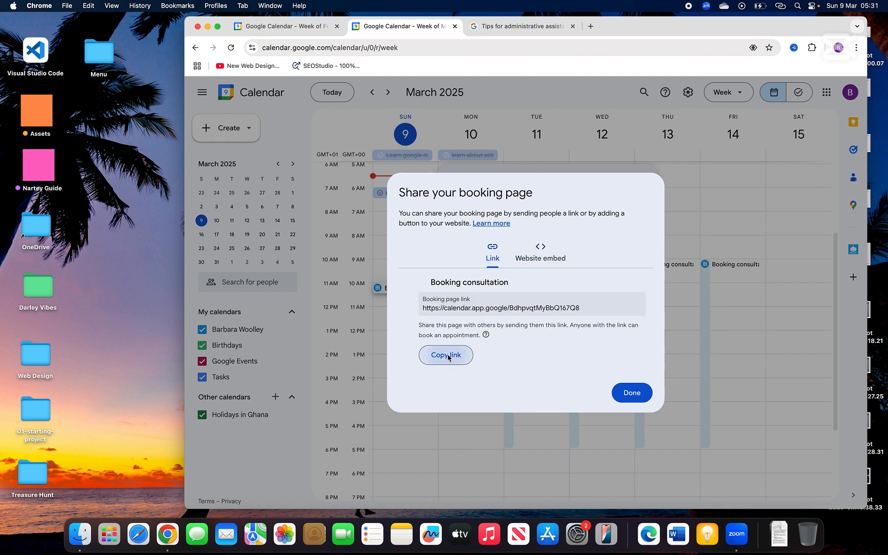
left_click(638, 397)
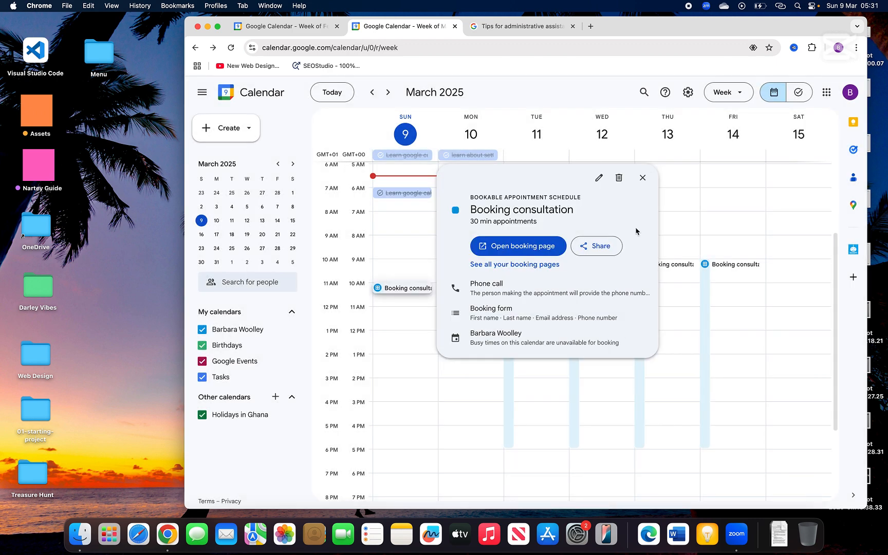
left_click(643, 178)
Step: Examine the color-coded events planned from morning to night in the week of February 9 to 15, 2025
scroll(474, 319, "down", 2)
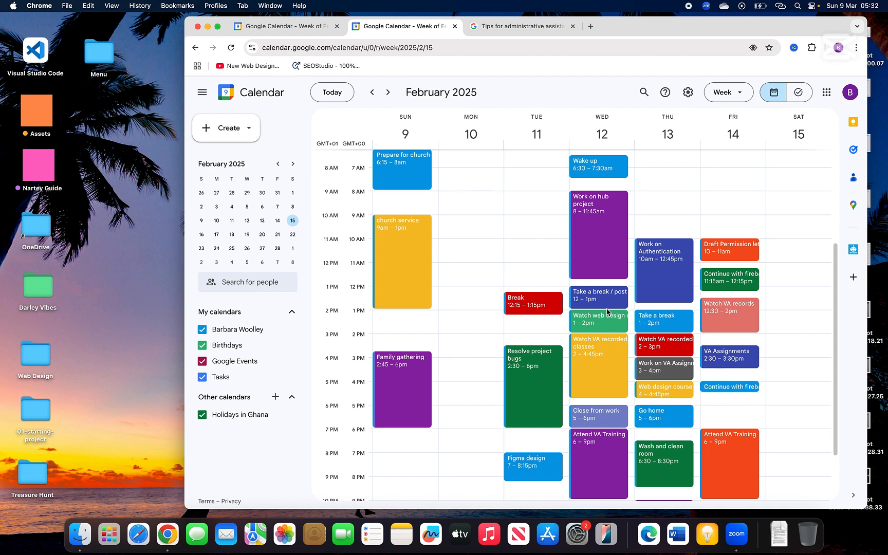
scroll(607, 311, "down", 3)
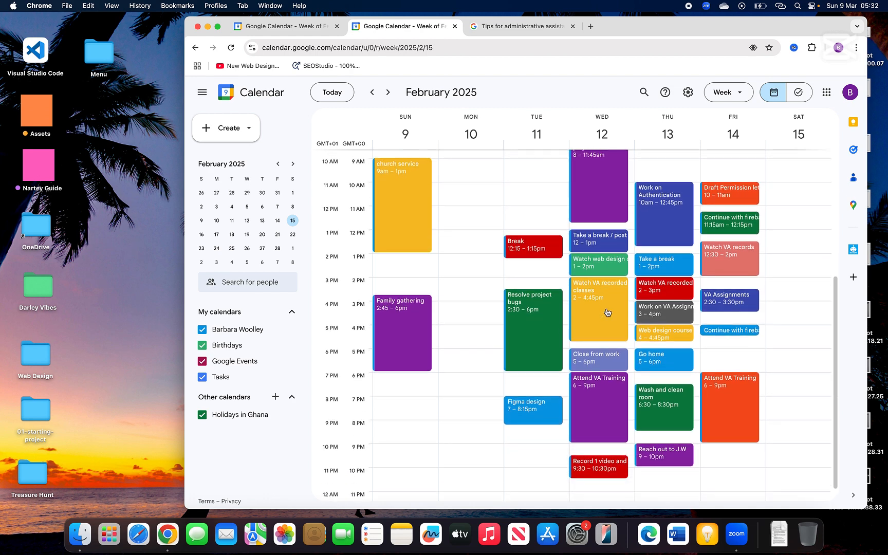
scroll(607, 311, "up", 3)
scroll(606, 312, "up", 3)
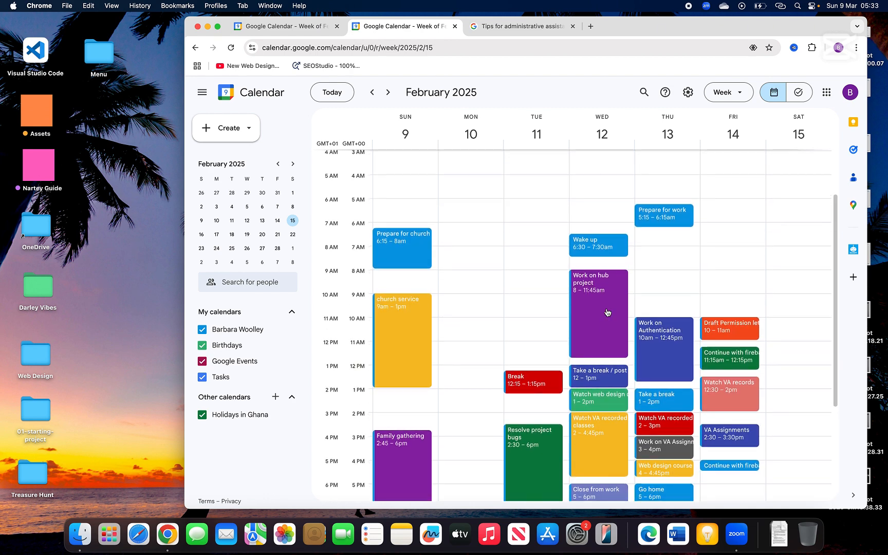
scroll(607, 312, "down", 4)
scroll(607, 311, "down", 3)
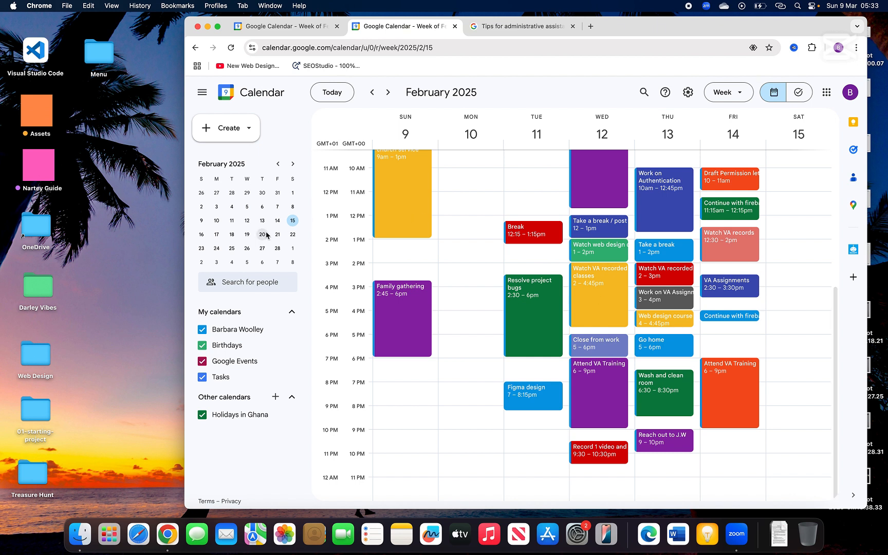
Step: Go to the week of March 9 to 15, 2025 and start a Sunday event from 2:00pm to 3:30pm titled "Wake up"
left_click(292, 263)
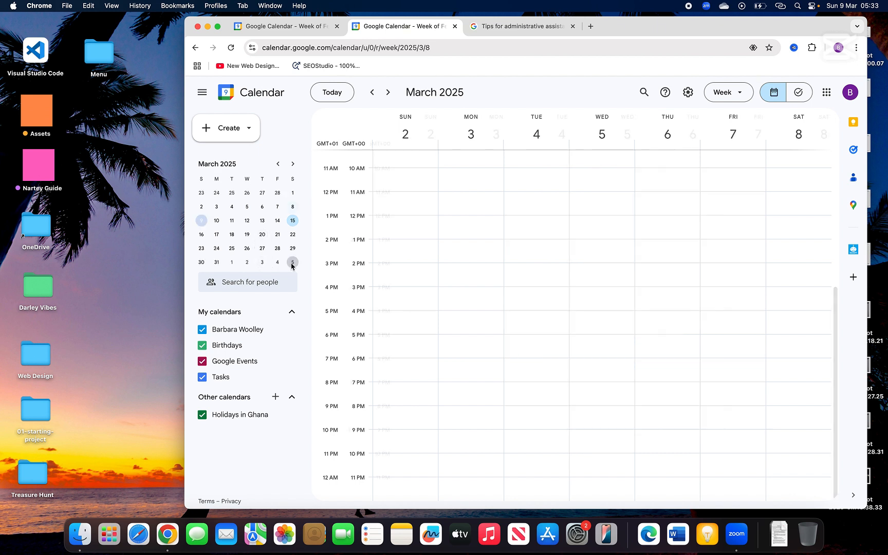
left_click(217, 221)
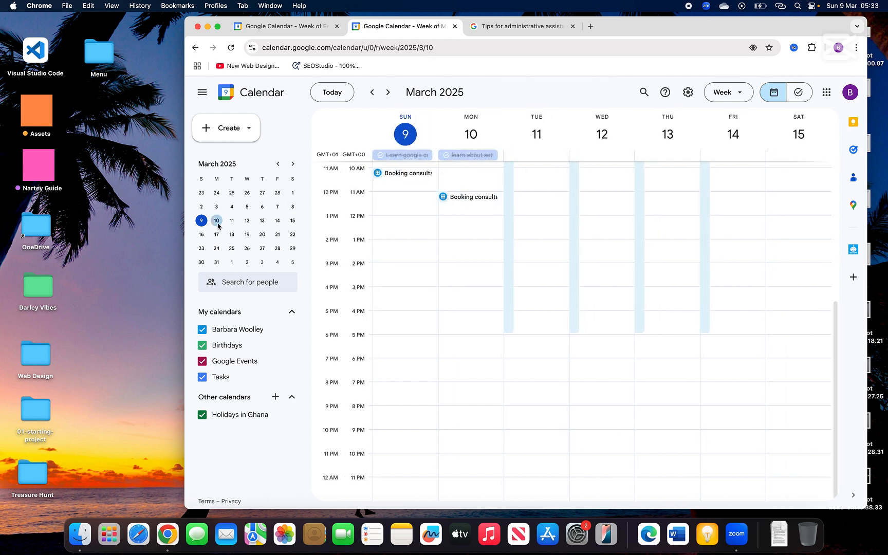
left_click(410, 276)
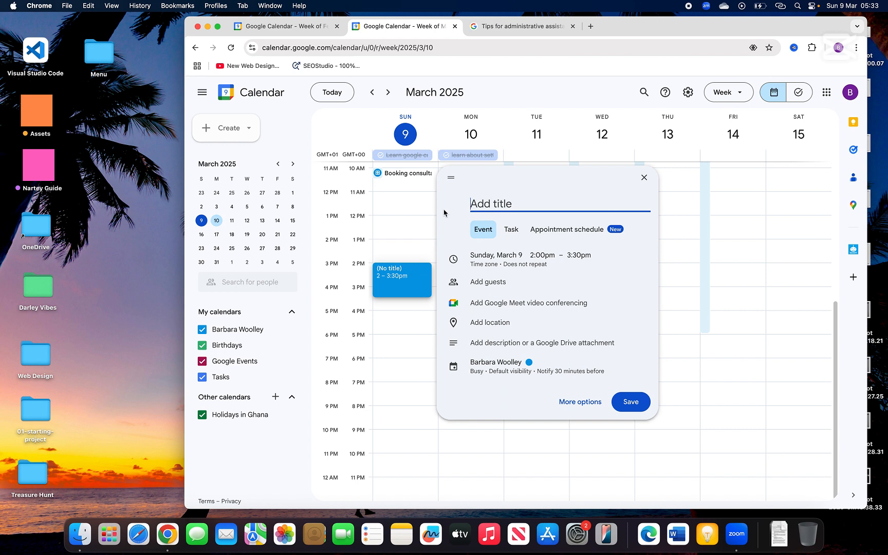
type("Wake up")
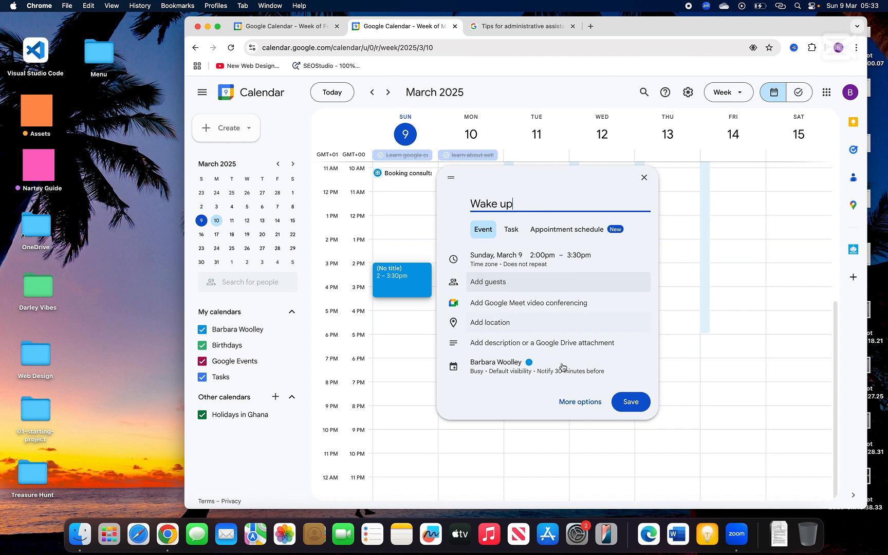
Step: Look through the start time options for the Wake up event, keep 2:00pm to 3:30pm, and save the event
left_click(541, 258)
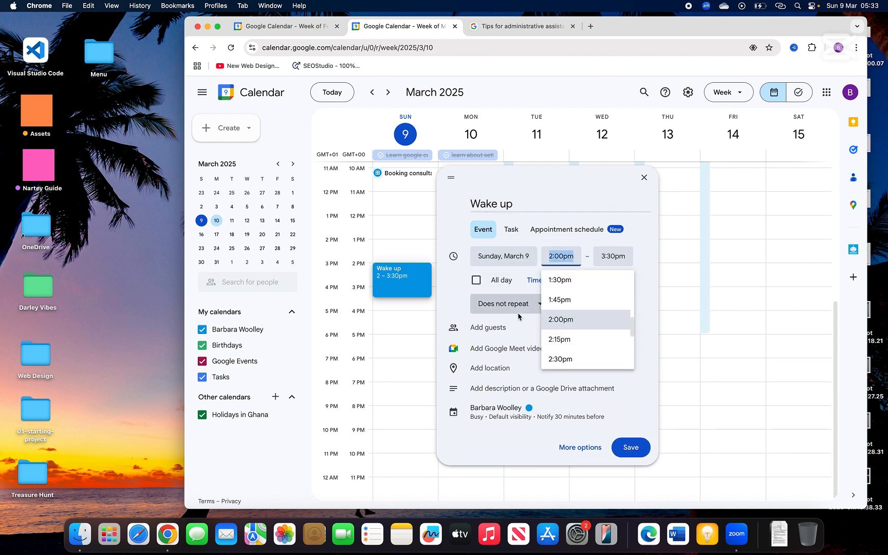
scroll(565, 308, "up", 3)
scroll(565, 310, "up", 15)
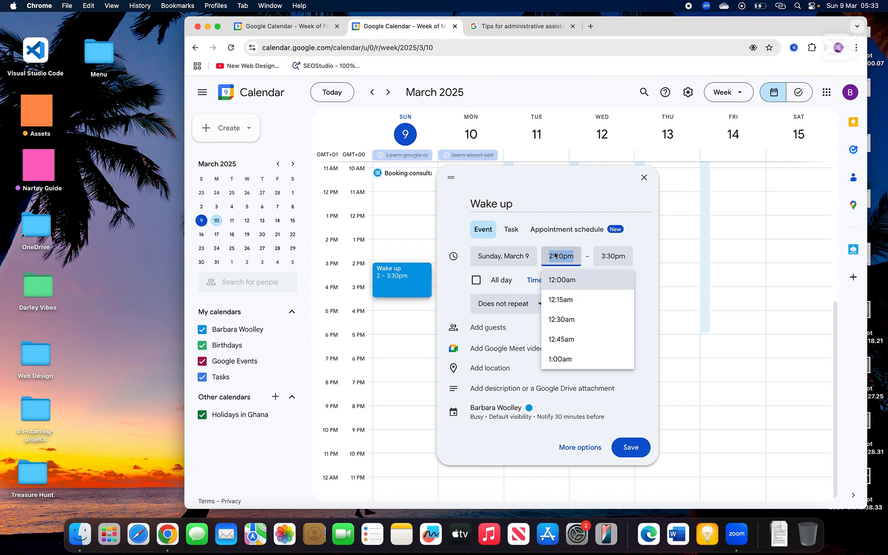
scroll(576, 319, "down", 20)
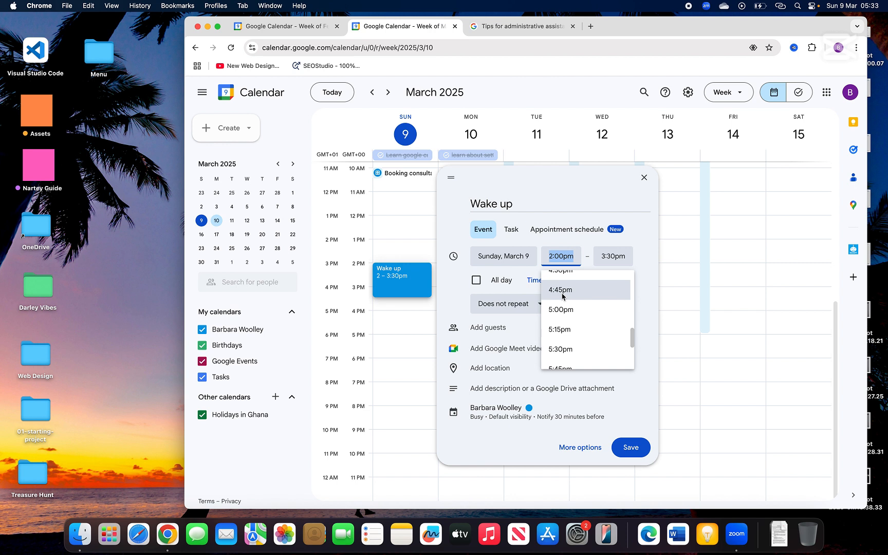
scroll(562, 297, "up", 3)
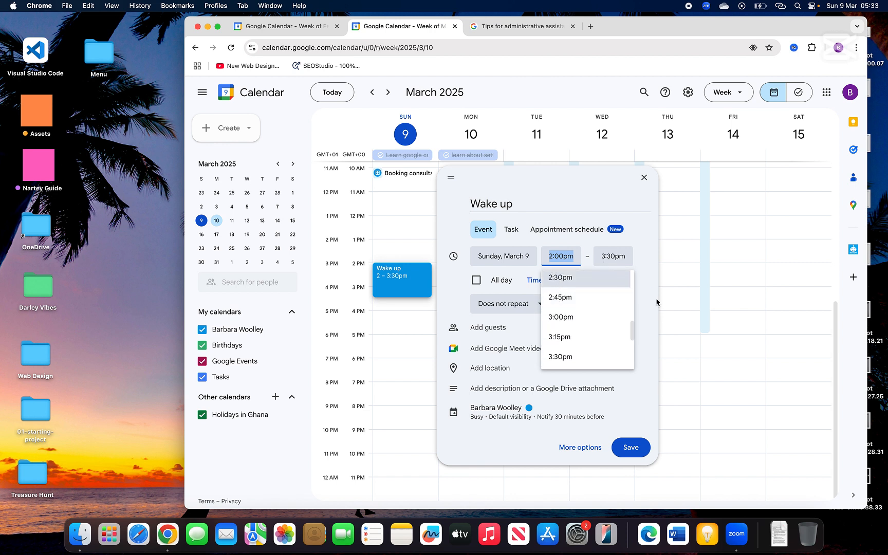
left_click(657, 316)
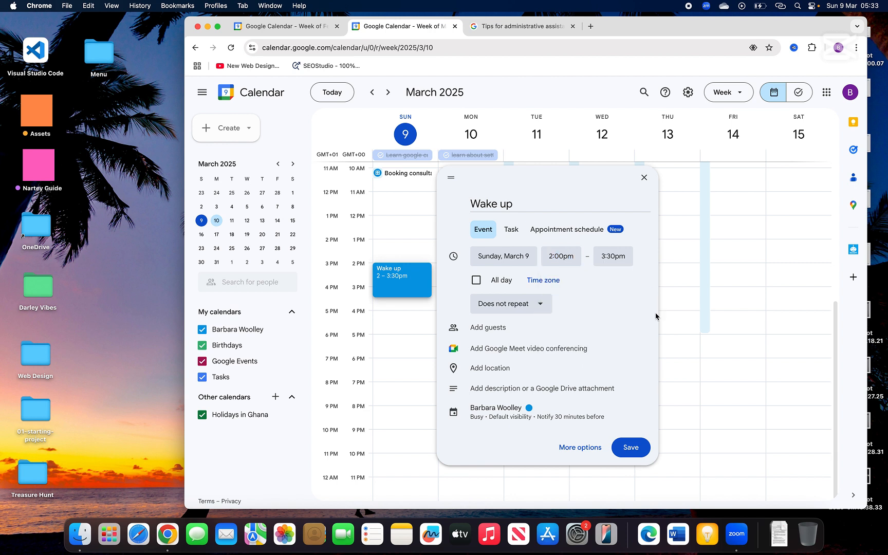
left_click(632, 448)
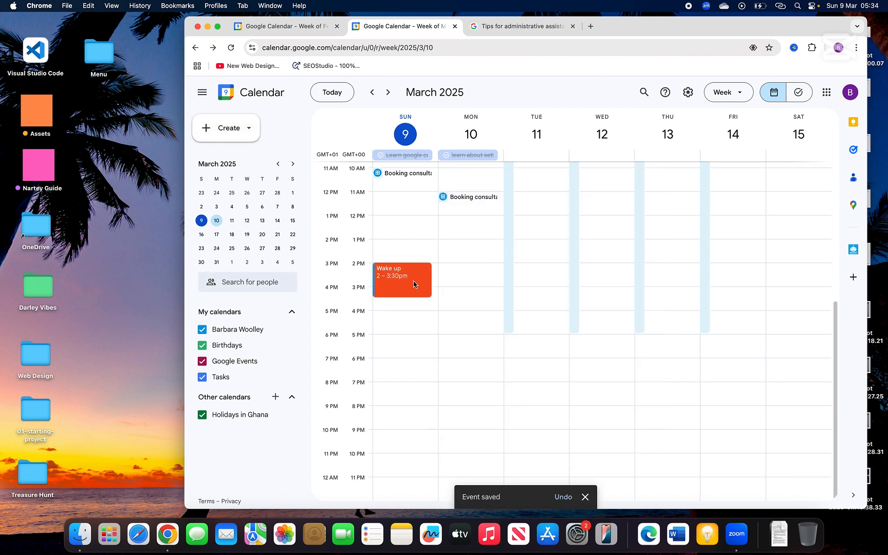
Step: Change the color of the Wake up event to red, then view and close its details
right_click(414, 284)
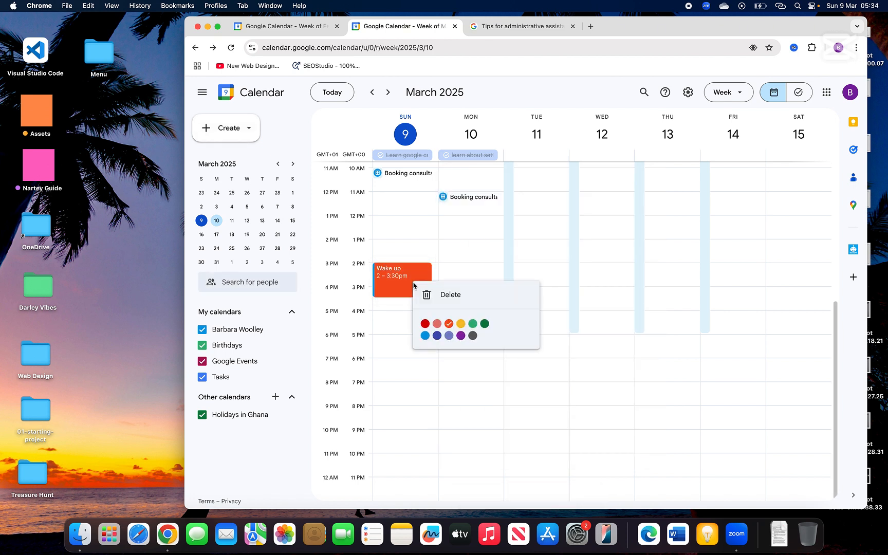
left_click(424, 328)
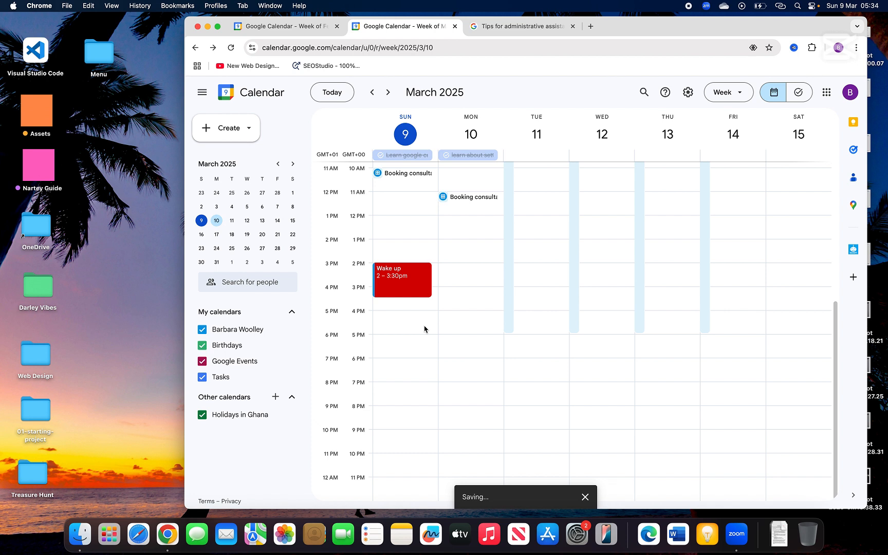
left_click(413, 282)
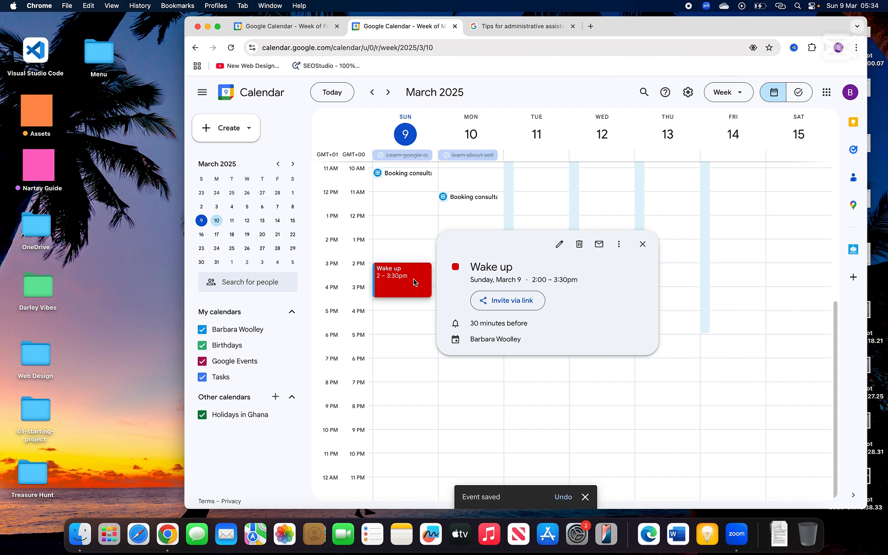
left_click(642, 244)
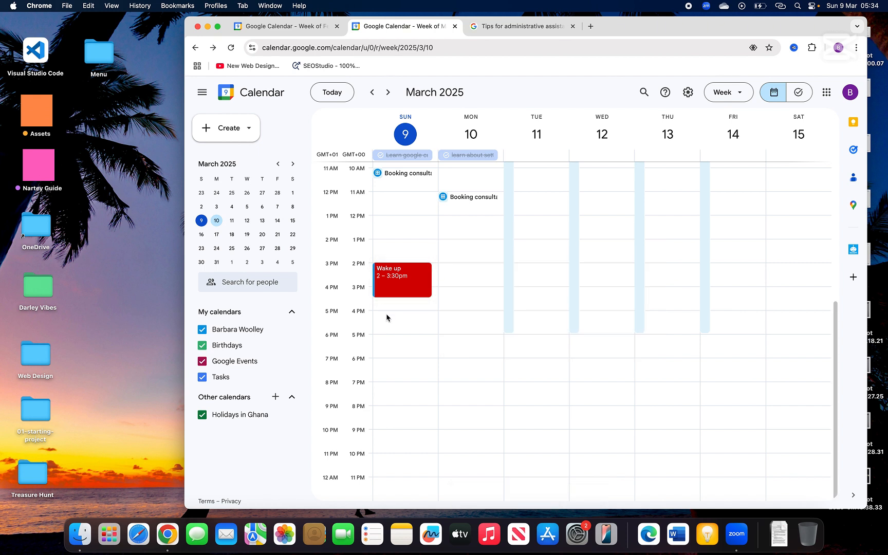
Step: Create an event titled "Brush teeth" on Sunday, March 9, from 4:00pm to 5:30pm
left_click(387, 315)
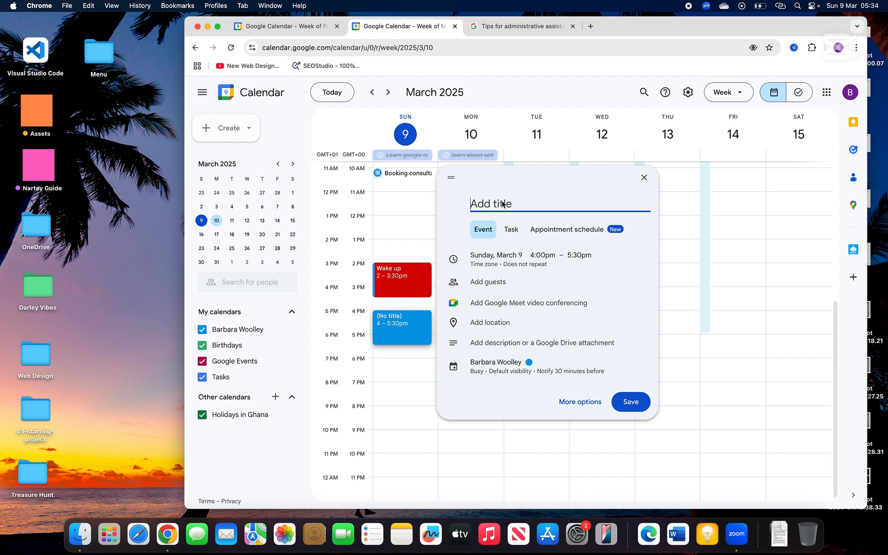
type("Brush teeth")
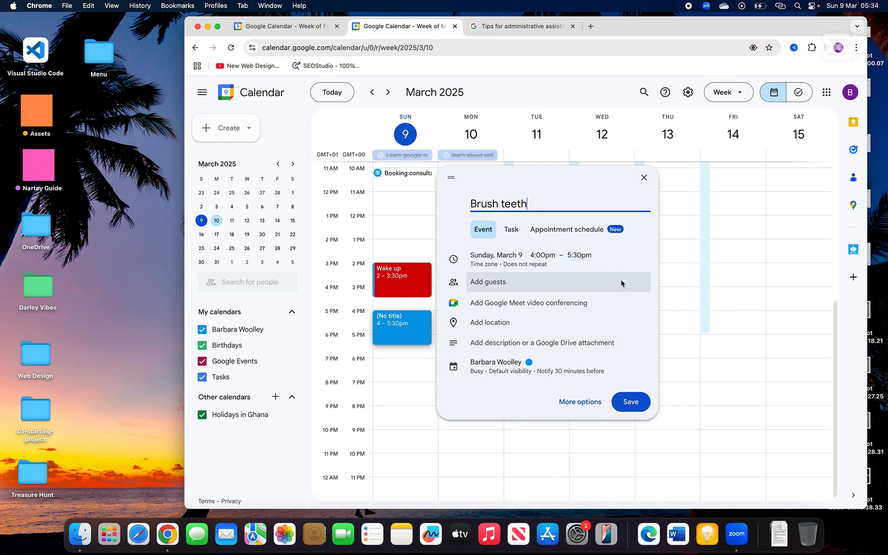
left_click(637, 407)
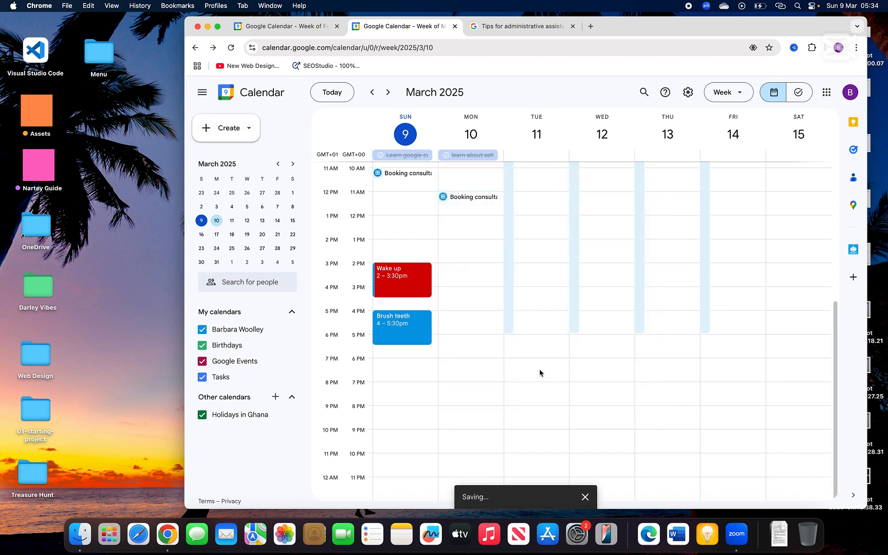
Step: Extend the Brush teeth event to end at 8pm and change its color to light red
mouse_move(400, 360)
left_mouse_down()
mouse_move(403, 318)
mouse_move(396, 406)
left_mouse_up()
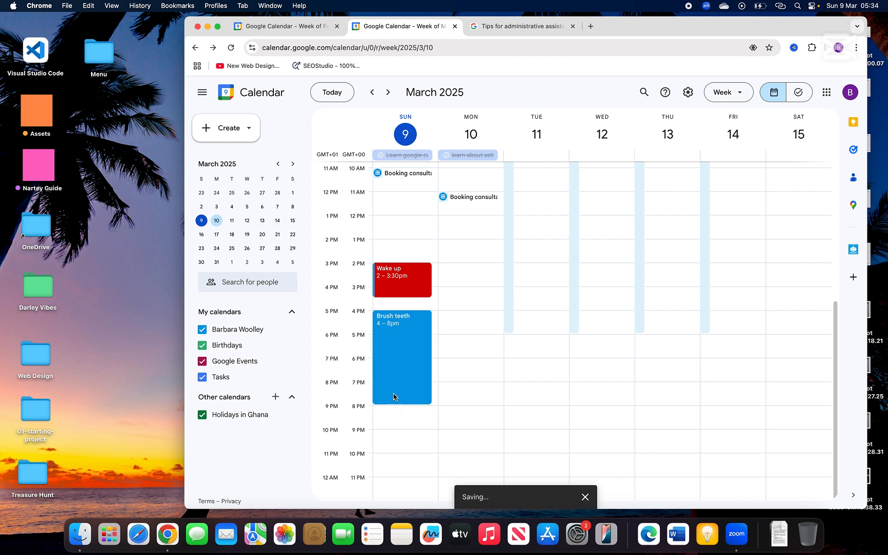
right_click(412, 364)
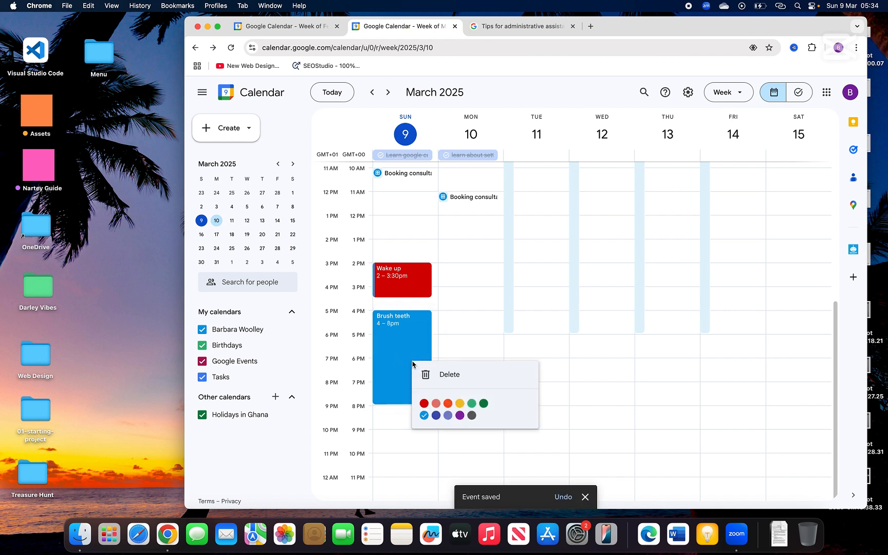
left_click(434, 404)
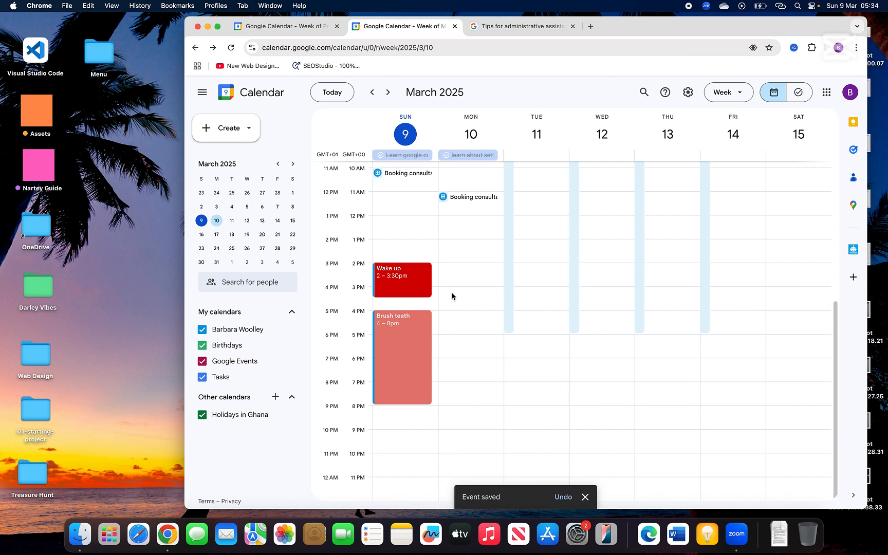